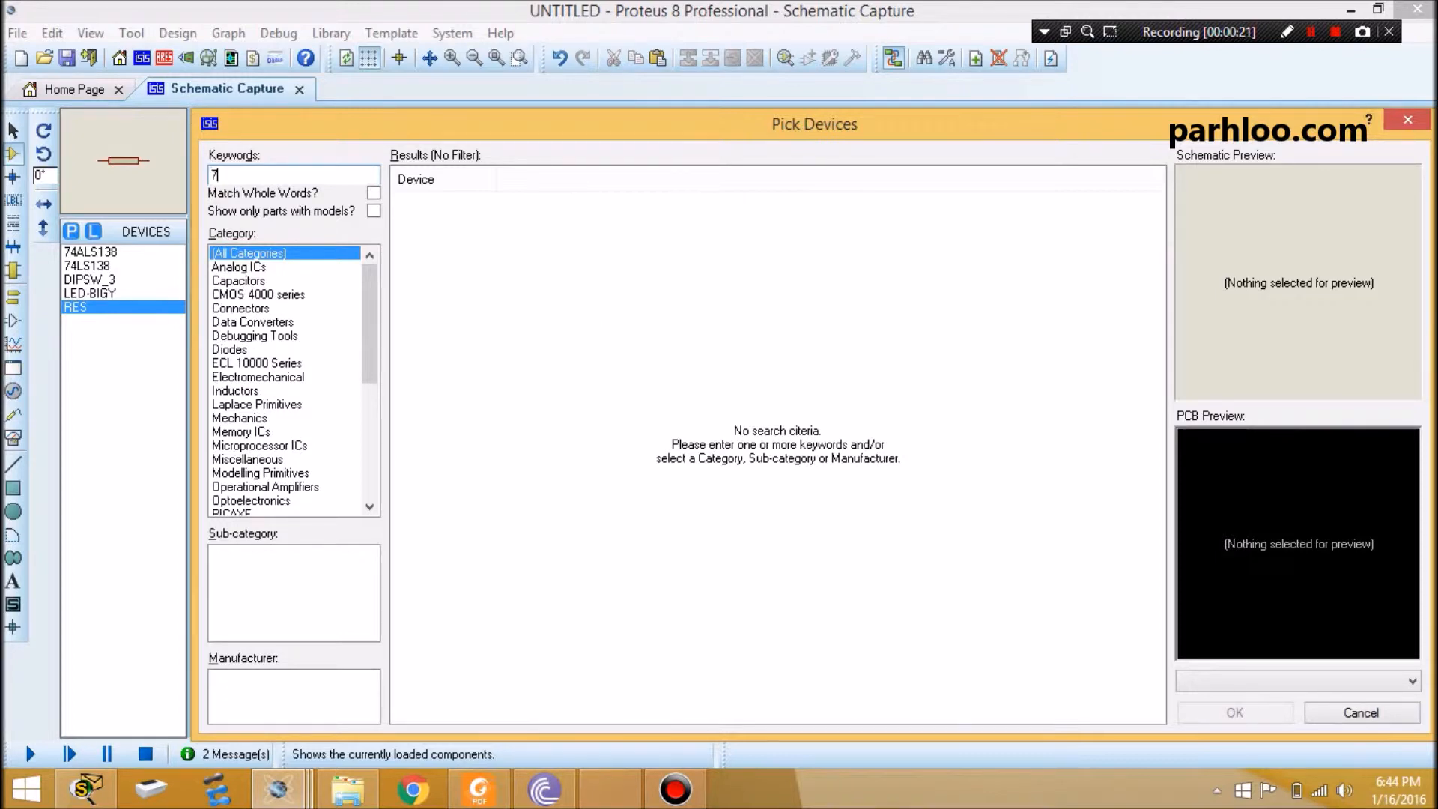
Step: Search the device library for 74ls138 and add the 74LS138 decoder to the device list
{"action": "type", "text": "413"}
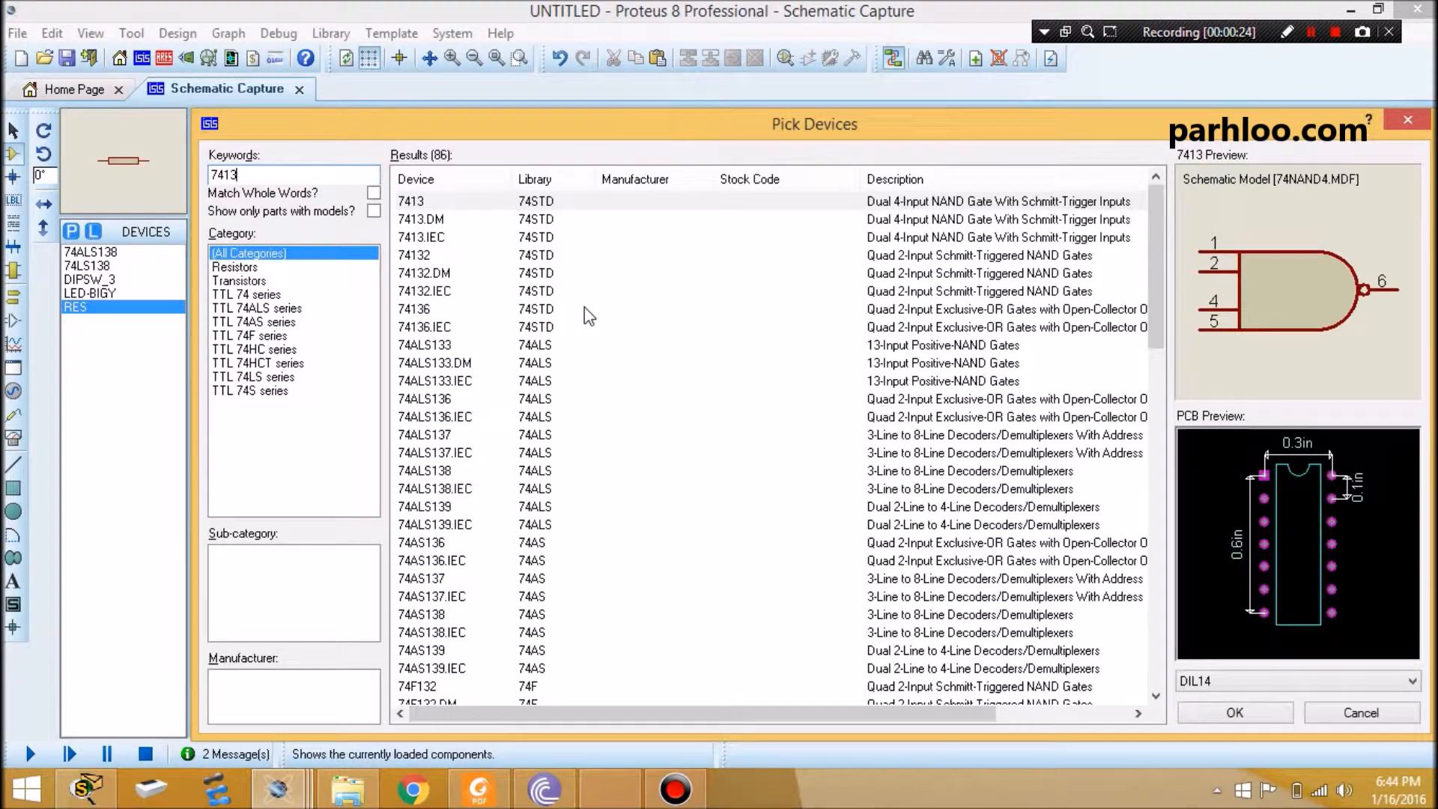
{"action": "type", "text": "8"}
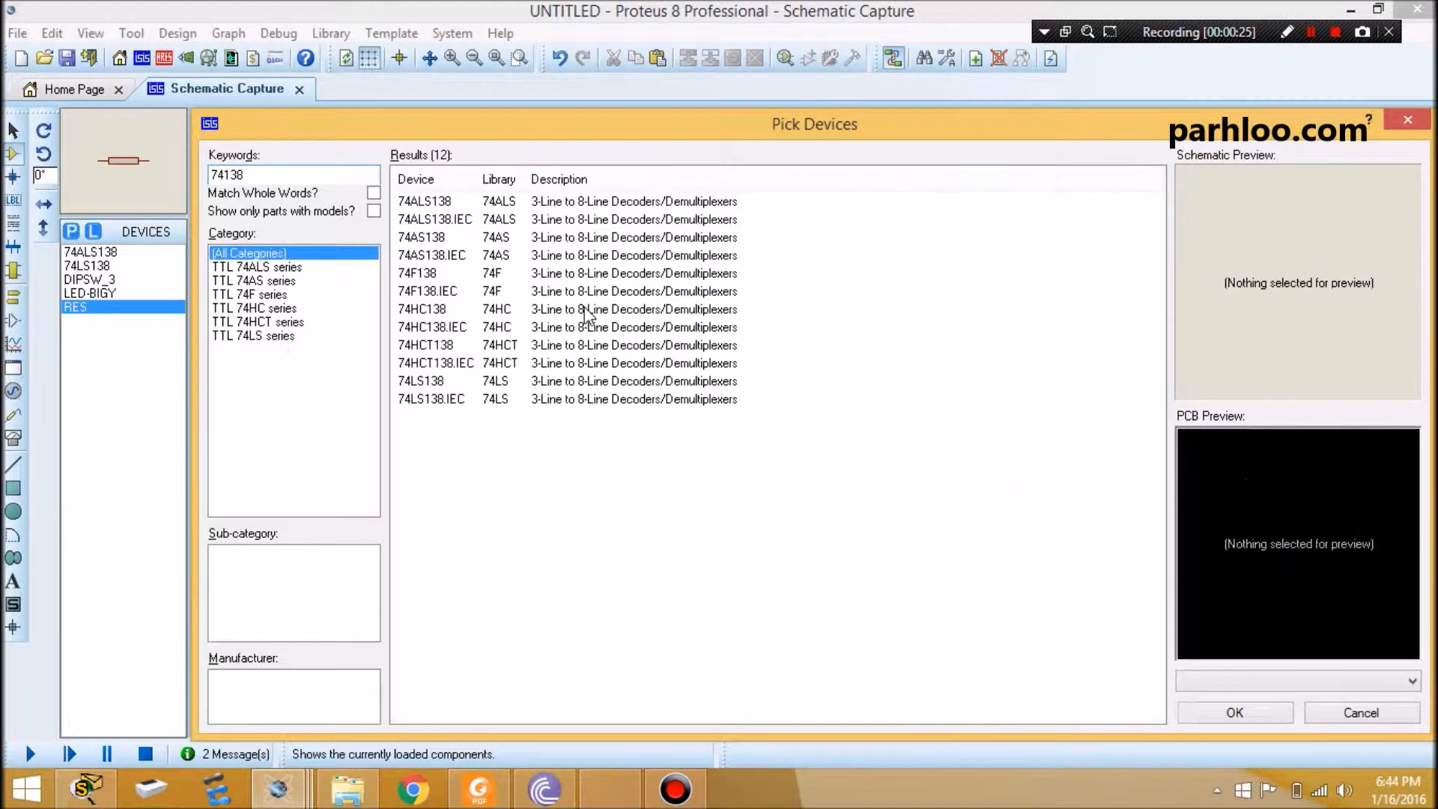
{"action": "type", "text": "ls"}
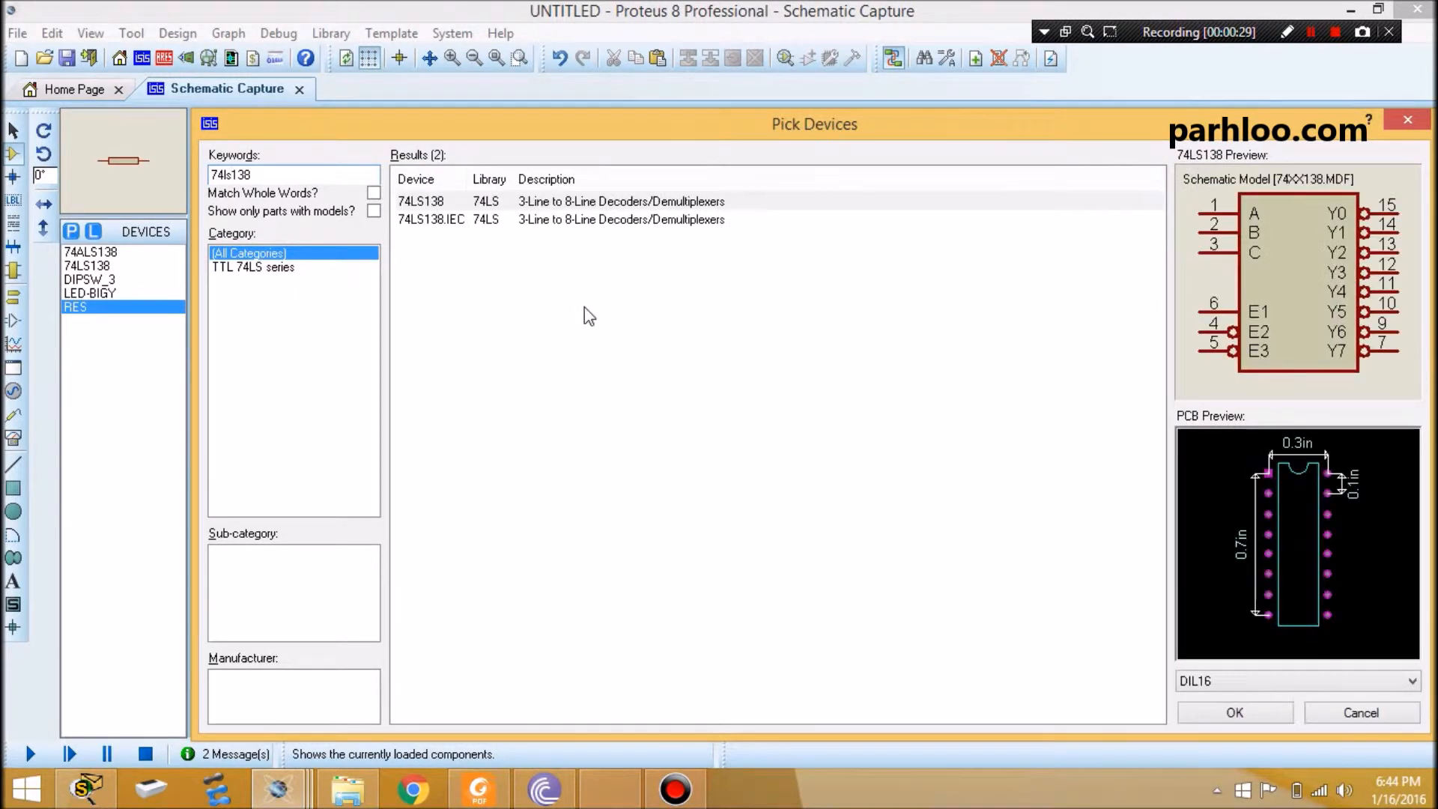
{"action": "left_click", "coordinate": [537, 208]}
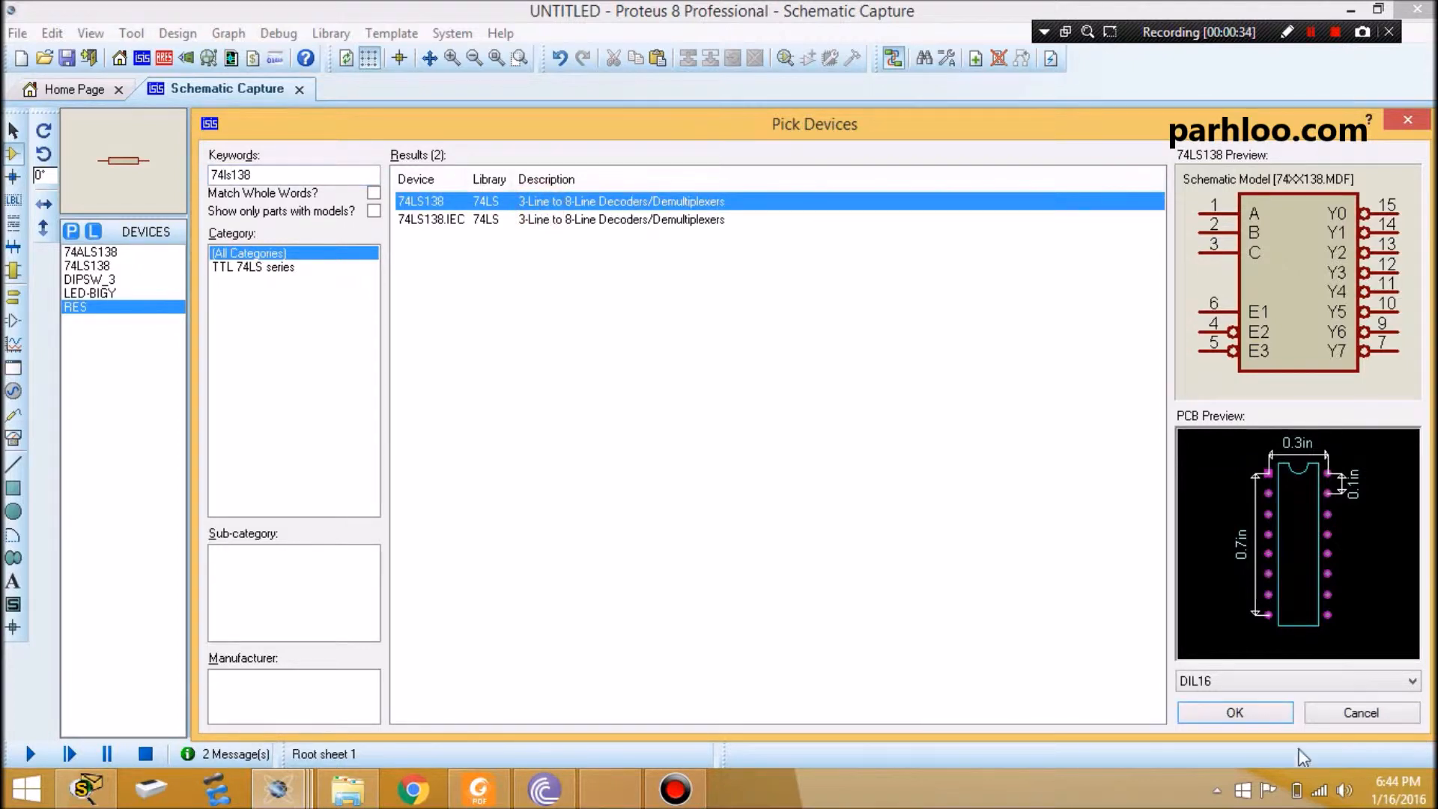
{"action": "left_click", "coordinate": [1274, 718]}
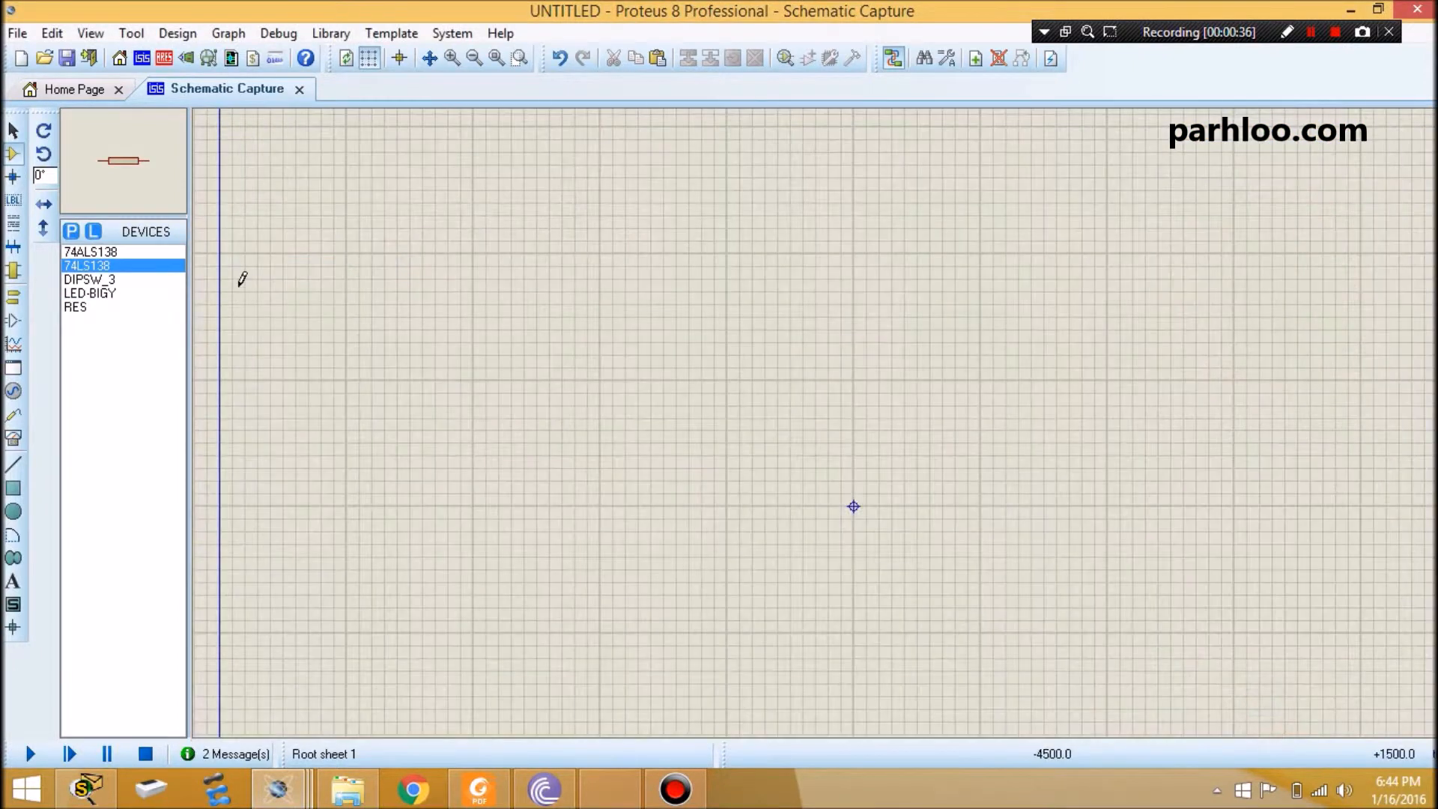
Step: Place a 74ALS138 decoder on the schematic sheet
{"action": "left_click", "coordinate": [105, 307]}
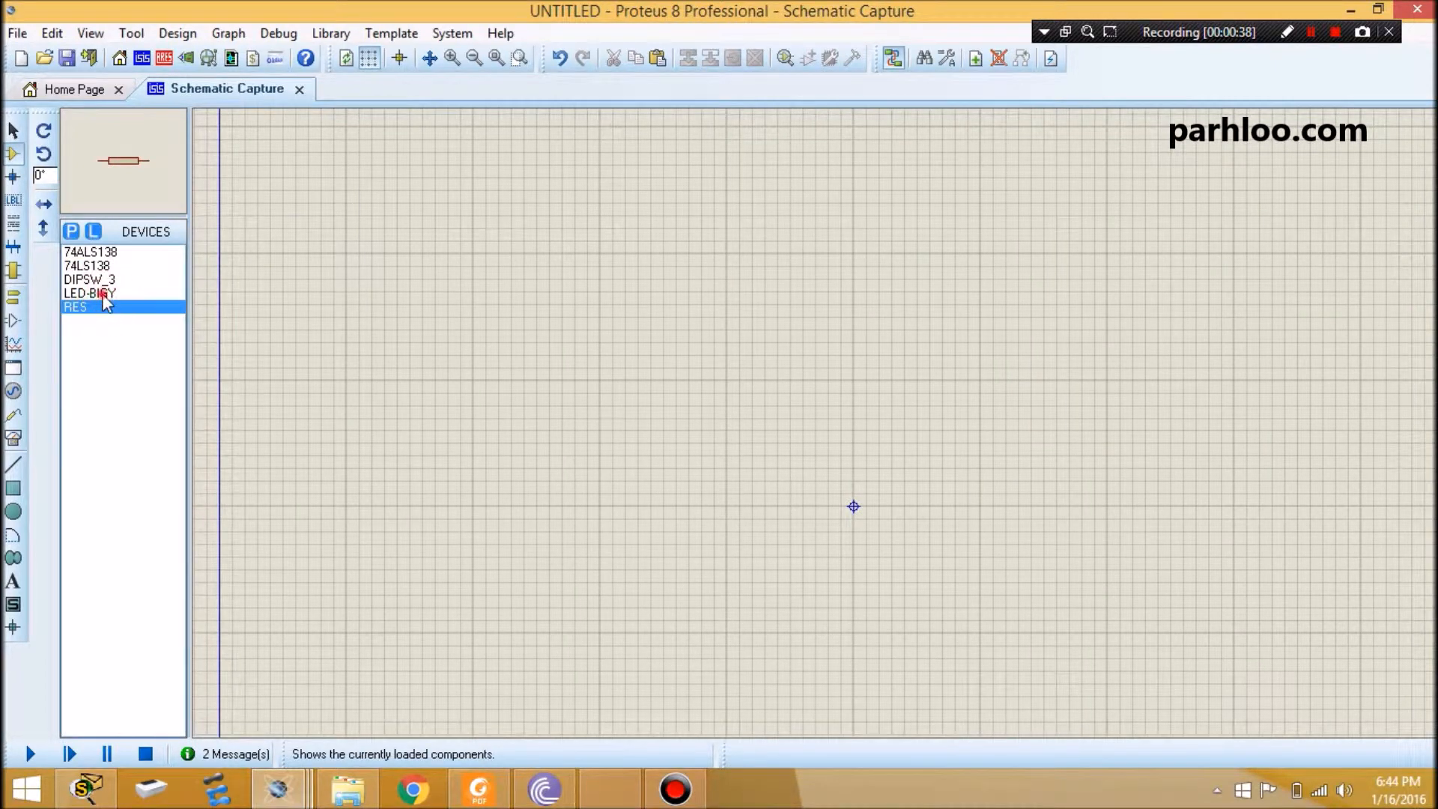
{"action": "left_click", "coordinate": [104, 295]}
{"action": "left_click", "coordinate": [92, 251]}
{"action": "left_click", "coordinate": [553, 309]}
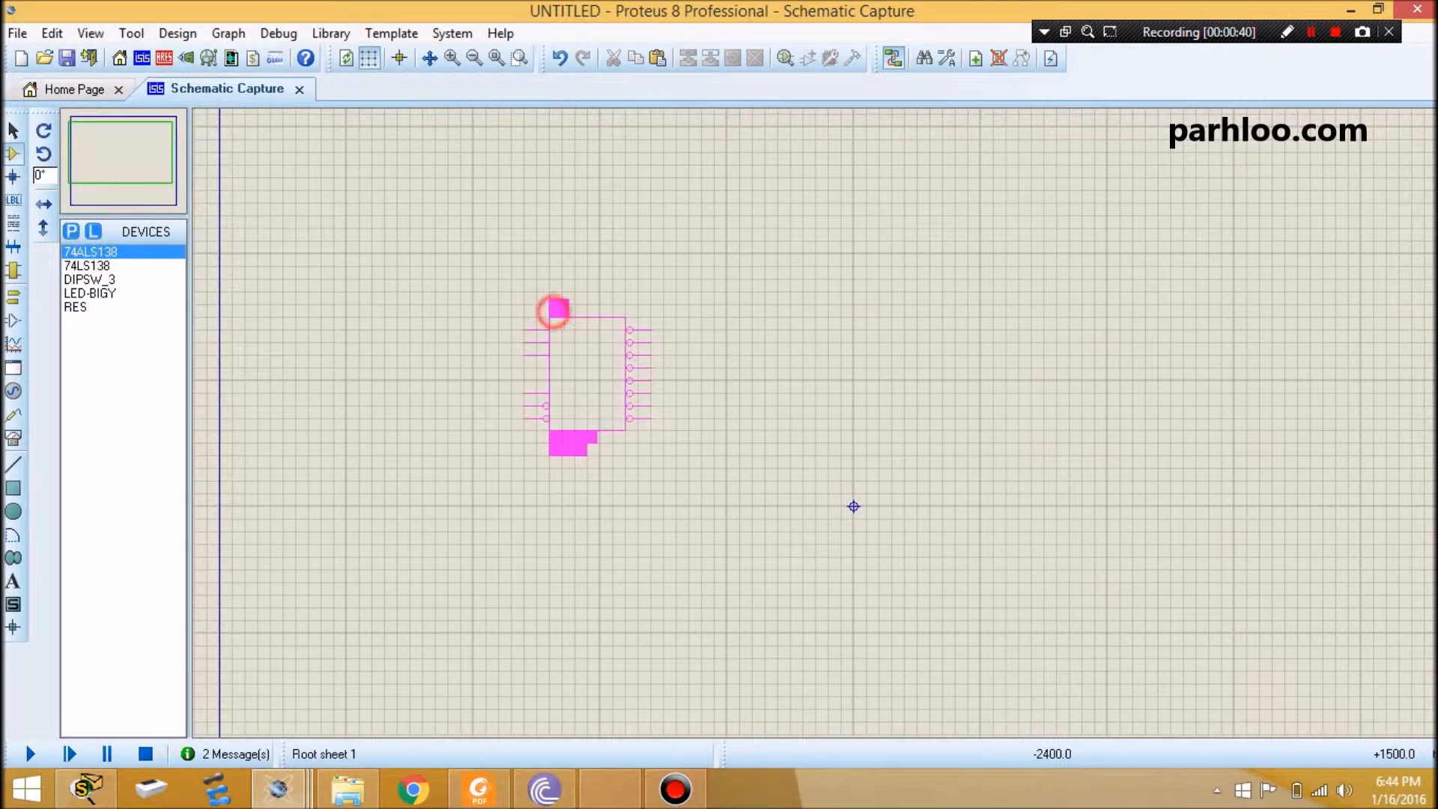
{"action": "left_click", "coordinate": [555, 239]}
{"action": "scroll", "coordinate": [815, 433], "scroll_direction": "up", "scroll_amount": 1}
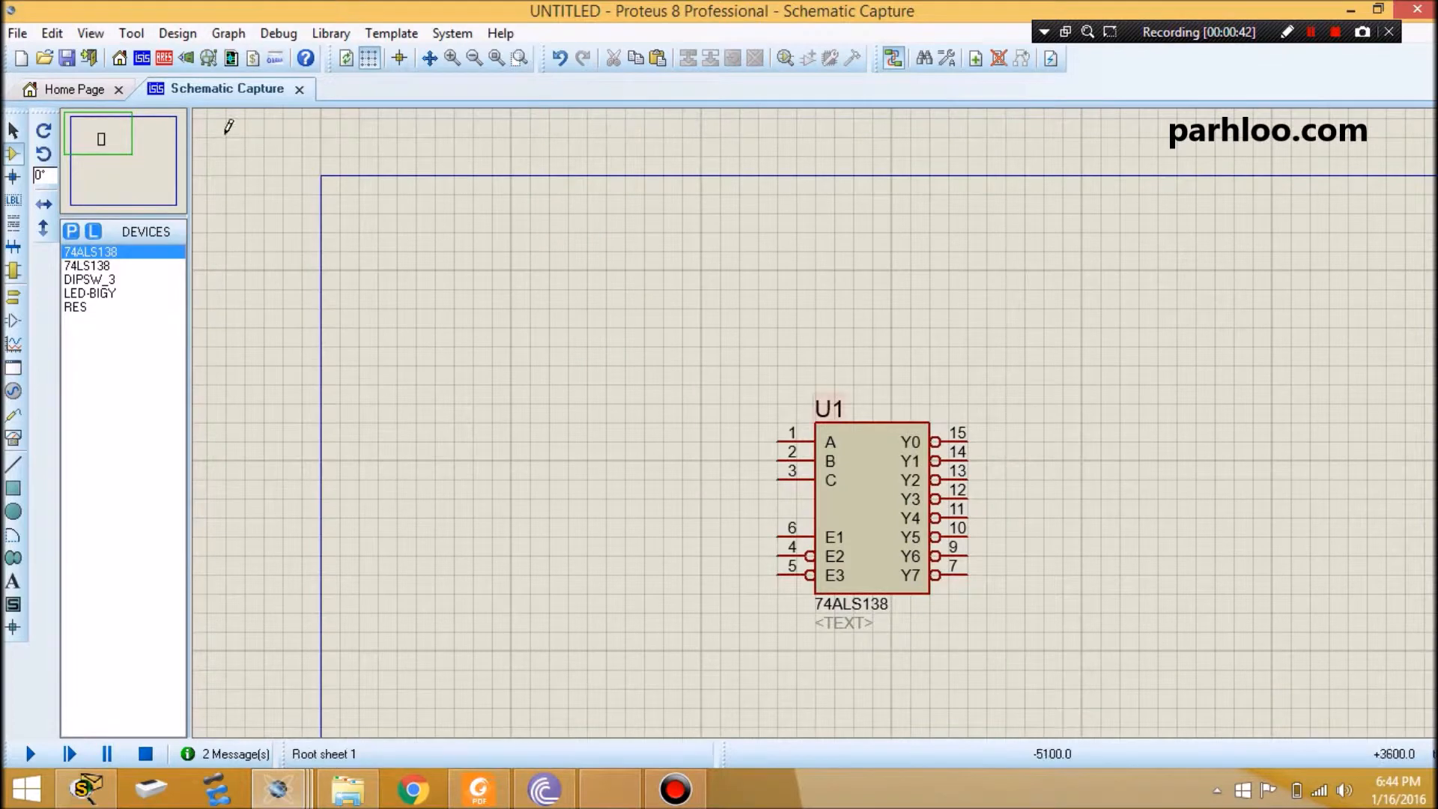
{"action": "left_click", "coordinate": [114, 148]}
{"action": "left_click", "coordinate": [114, 141]}
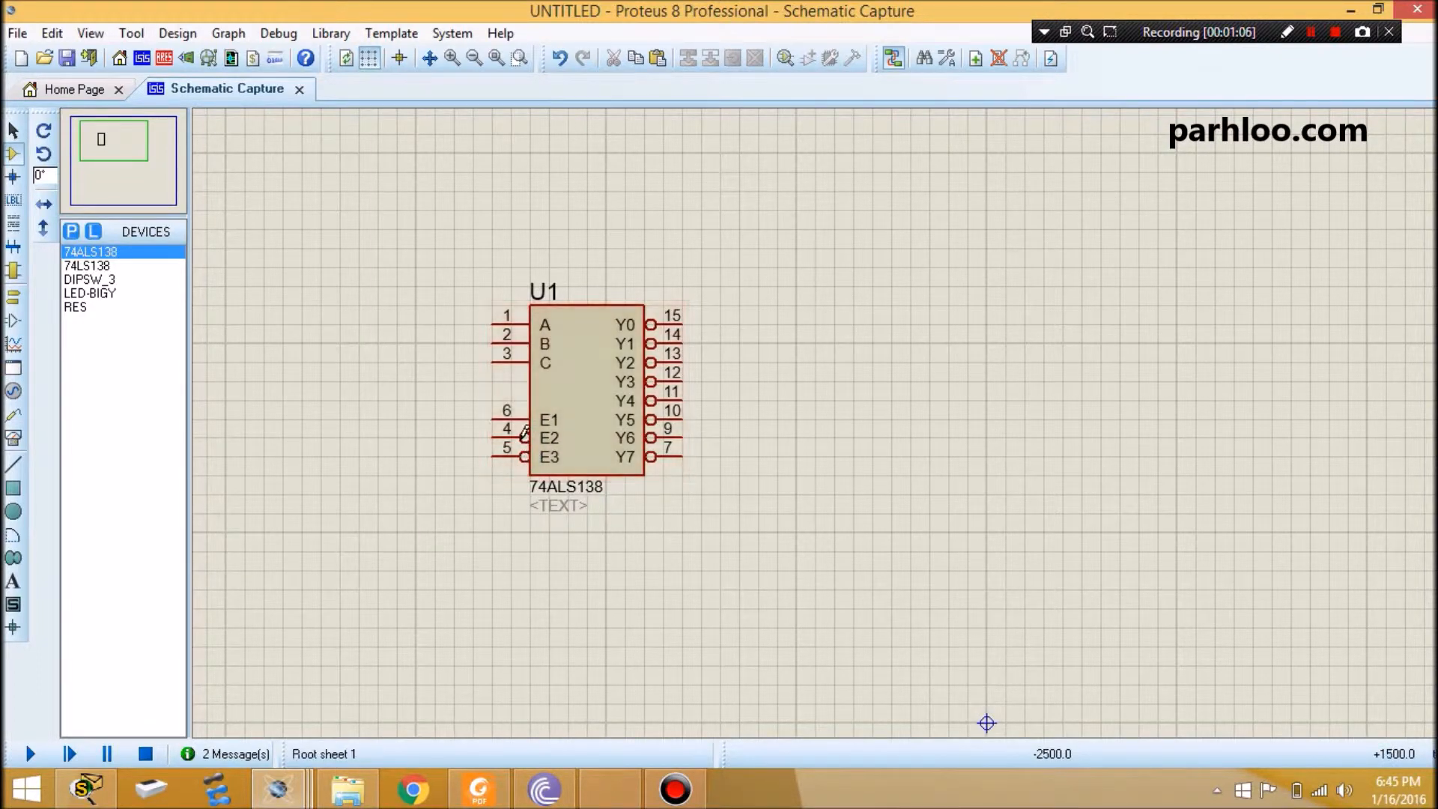
Step: Wire the E2 and E3 enable pins of the 74ALS138 together and try starting a wire from E1
{"action": "left_click", "coordinate": [490, 435]}
{"action": "left_click", "coordinate": [487, 453]}
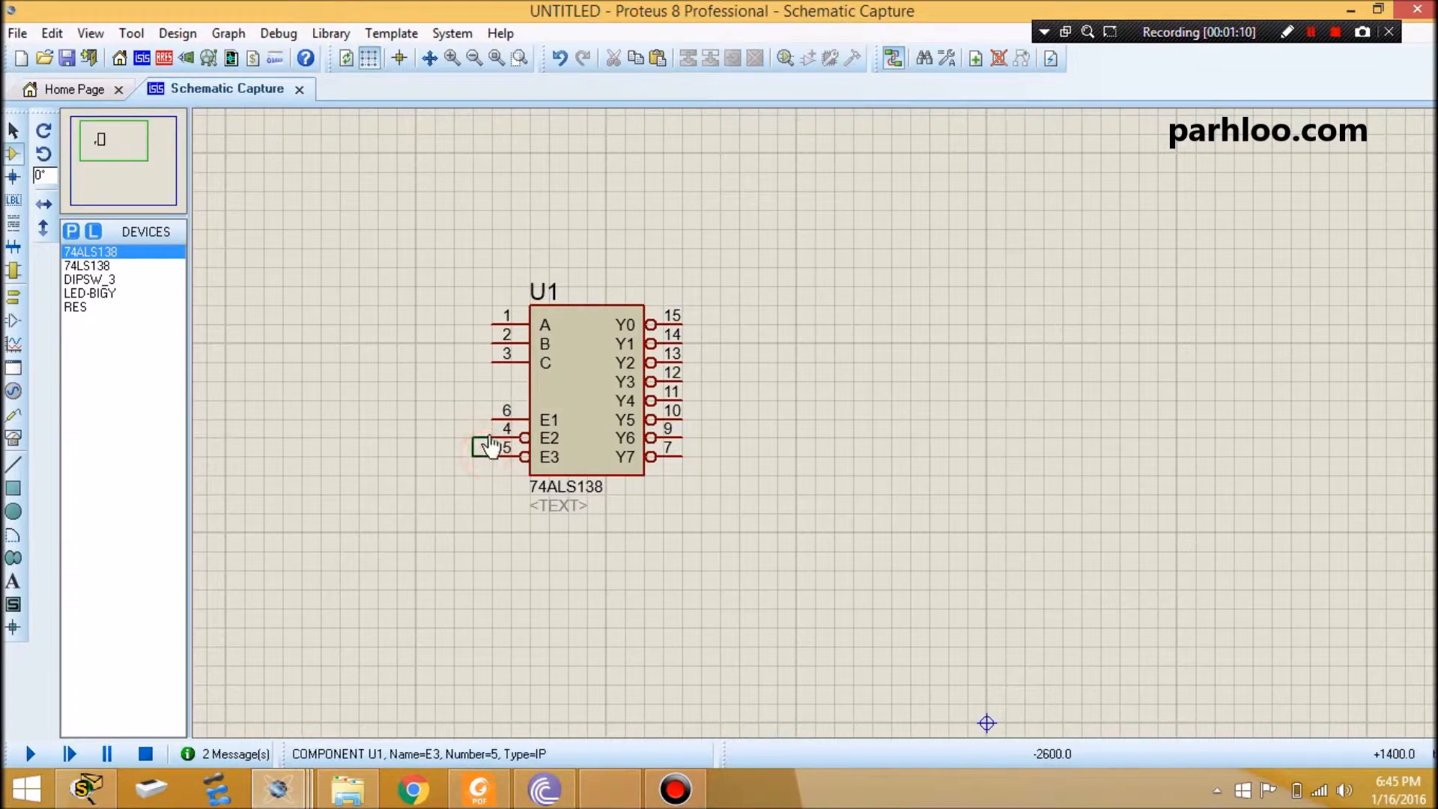
{"action": "left_click", "coordinate": [492, 418]}
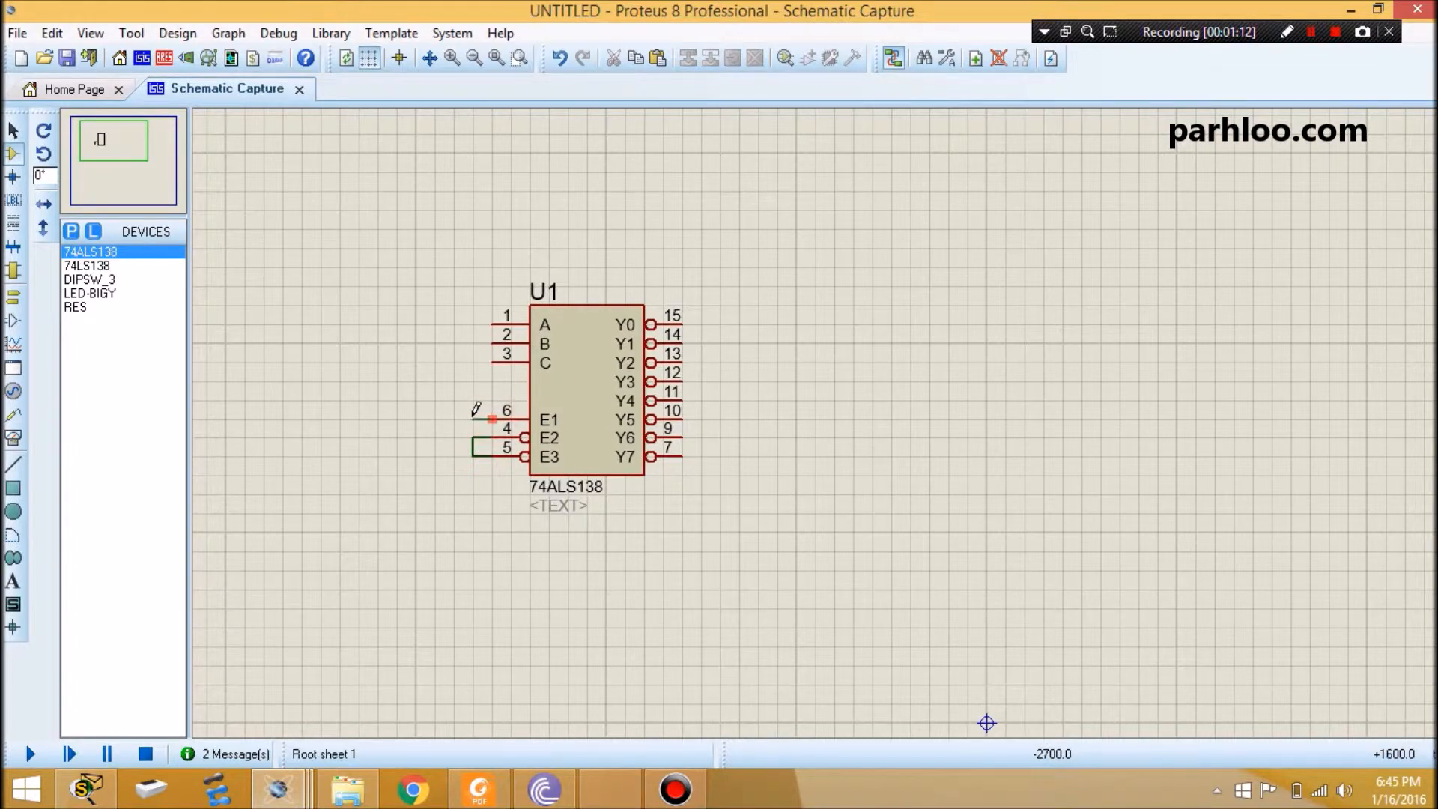
{"action": "right_click", "coordinate": [472, 416]}
{"action": "left_click_drag", "start_coordinate": [106, 142], "coordinate": [92, 141]}
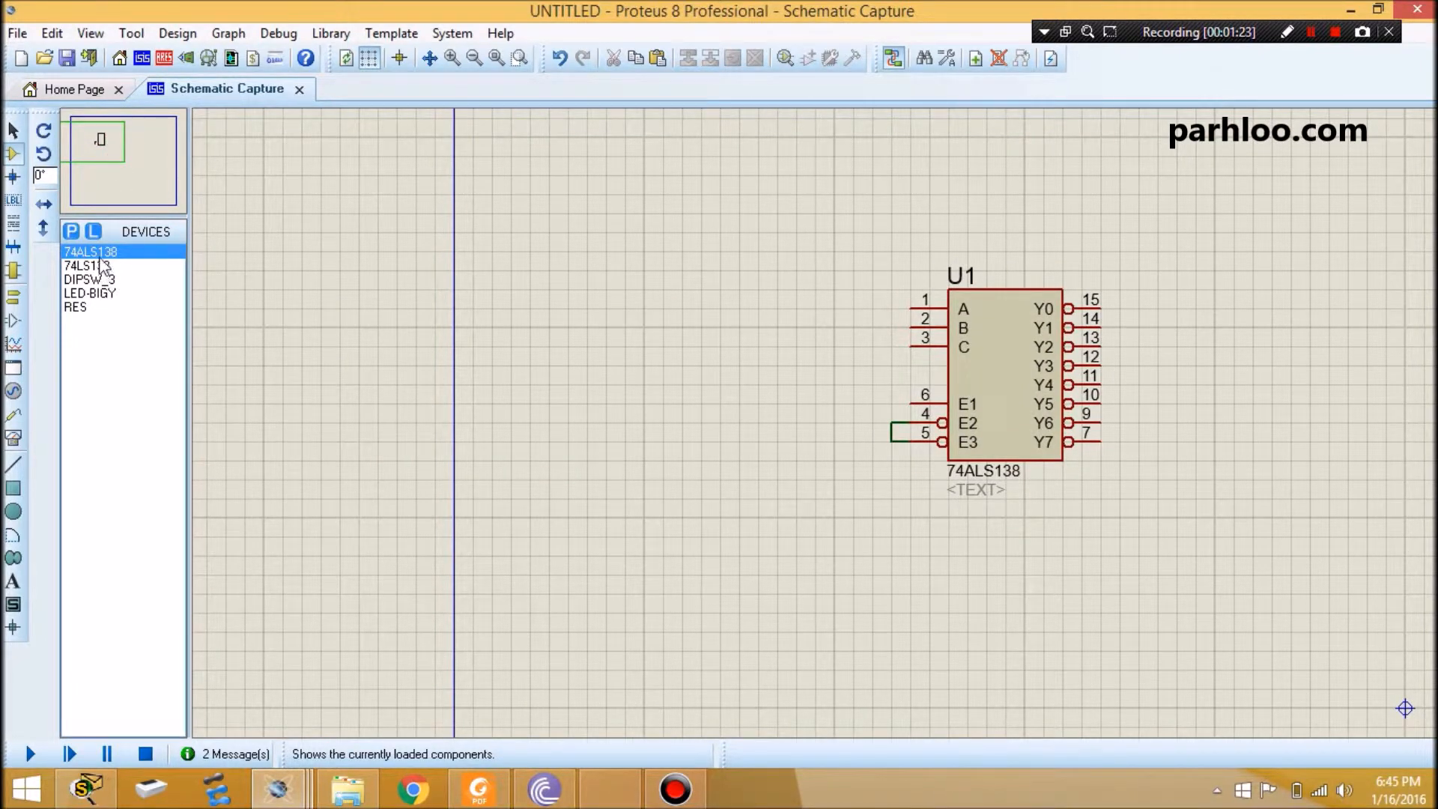
Step: Delete the 74ALS138 and place a 74LS138 decoder on the sheet in its place
{"action": "left_click", "coordinate": [988, 389]}
{"action": "key", "text": "Delete"}
{"action": "left_click", "coordinate": [124, 265]}
{"action": "left_click", "coordinate": [732, 321]}
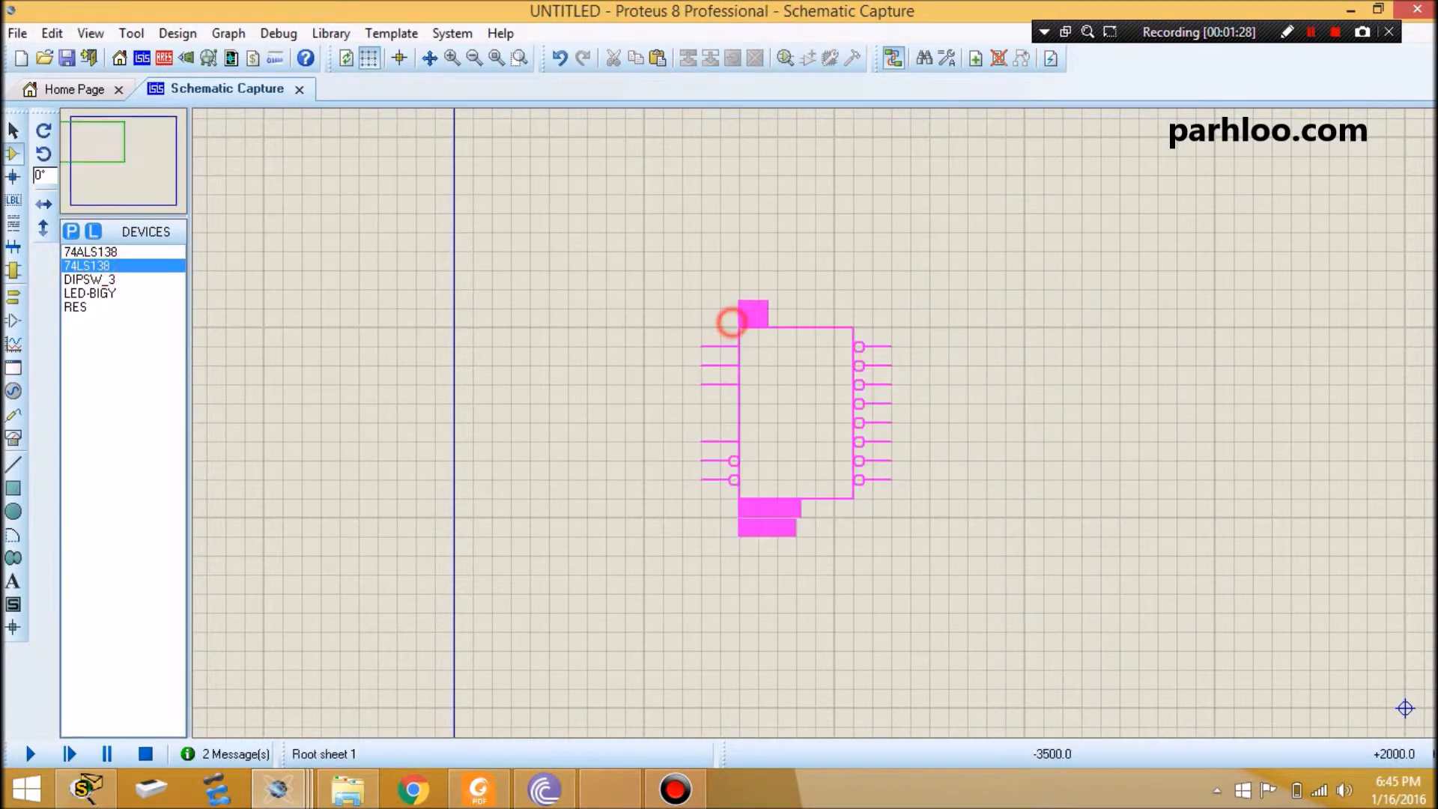
{"action": "left_click", "coordinate": [903, 262]}
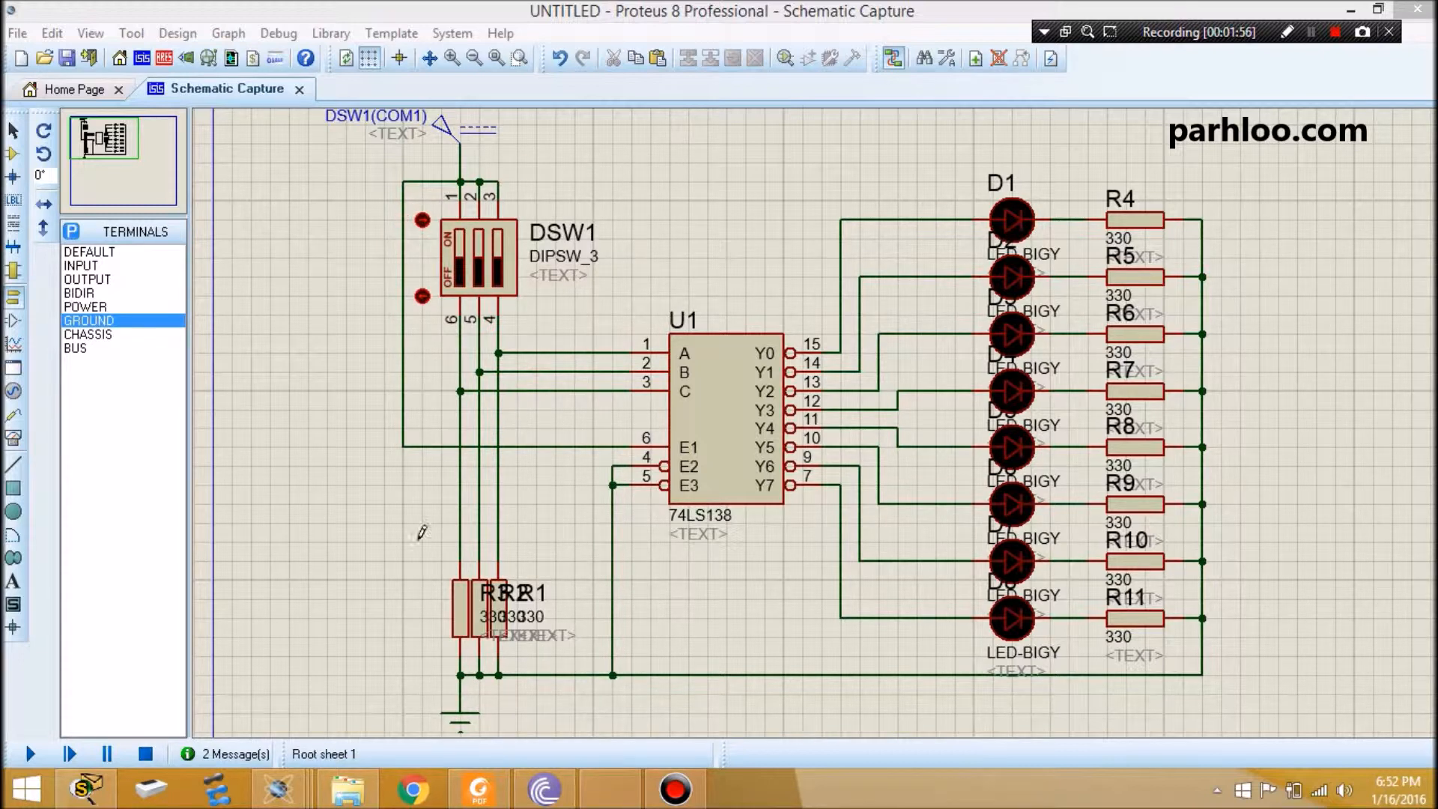
Step: Switch to Foxit Reader and review the 74LS138 datasheet's description, connection diagram and truth table
{"action": "left_click", "coordinate": [478, 789]}
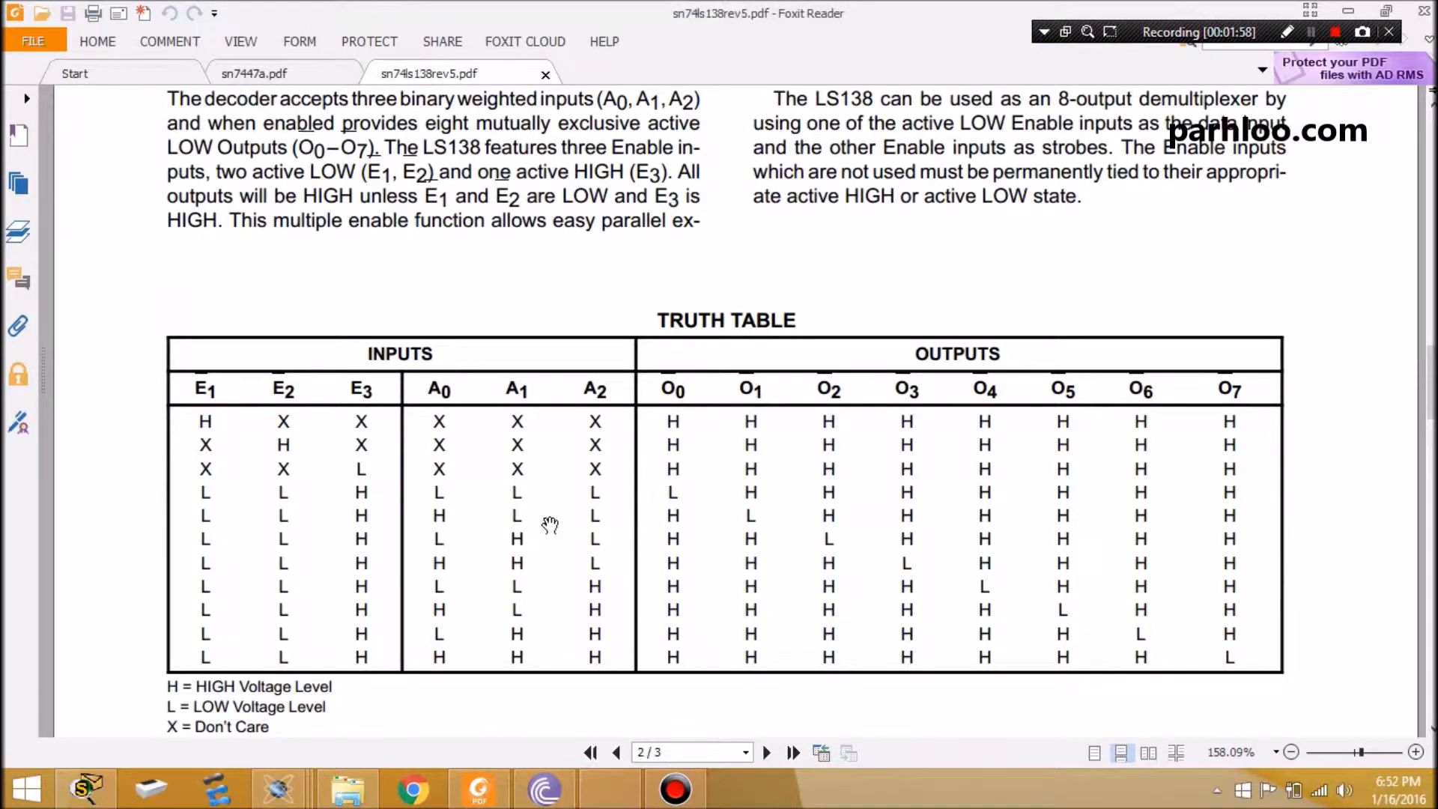
{"action": "scroll", "coordinate": [553, 517], "scroll_direction": "up", "scroll_amount": 2}
{"action": "scroll", "coordinate": [552, 517], "scroll_direction": "up", "scroll_amount": 15}
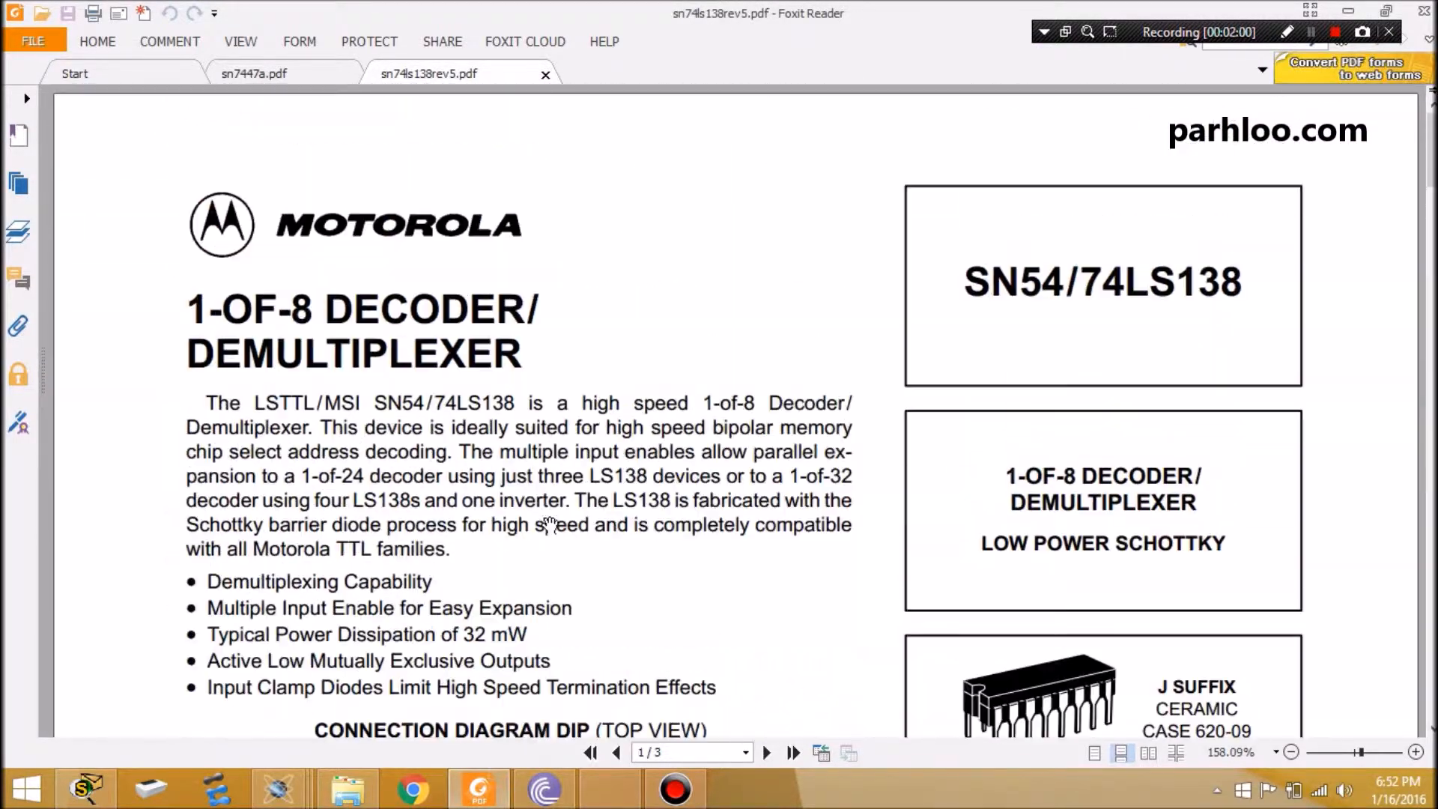
{"action": "scroll", "coordinate": [552, 518], "scroll_direction": "down", "scroll_amount": 18}
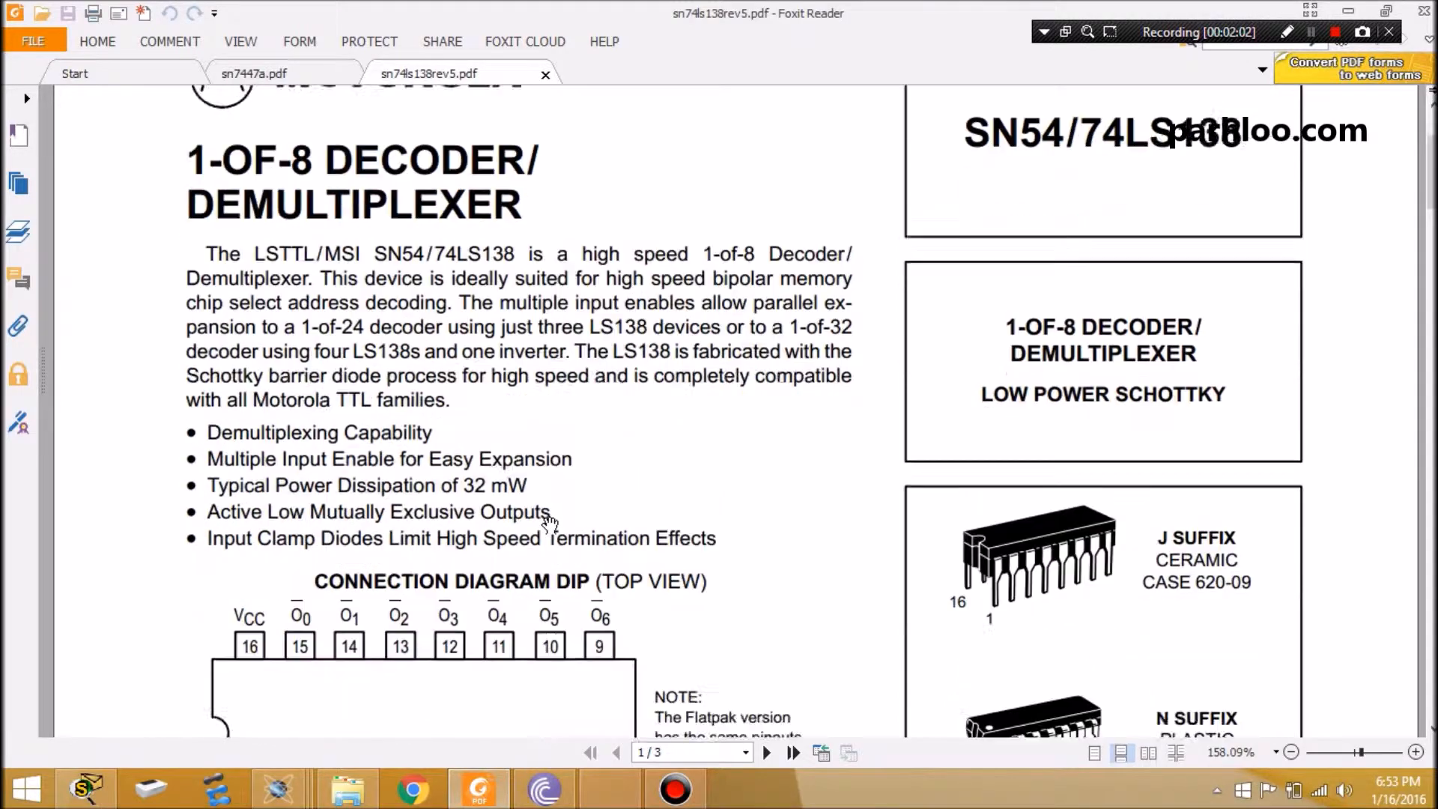
{"action": "scroll", "coordinate": [550, 525], "scroll_direction": "down", "scroll_amount": 5}
{"action": "scroll", "coordinate": [552, 523], "scroll_direction": "up", "scroll_amount": 5}
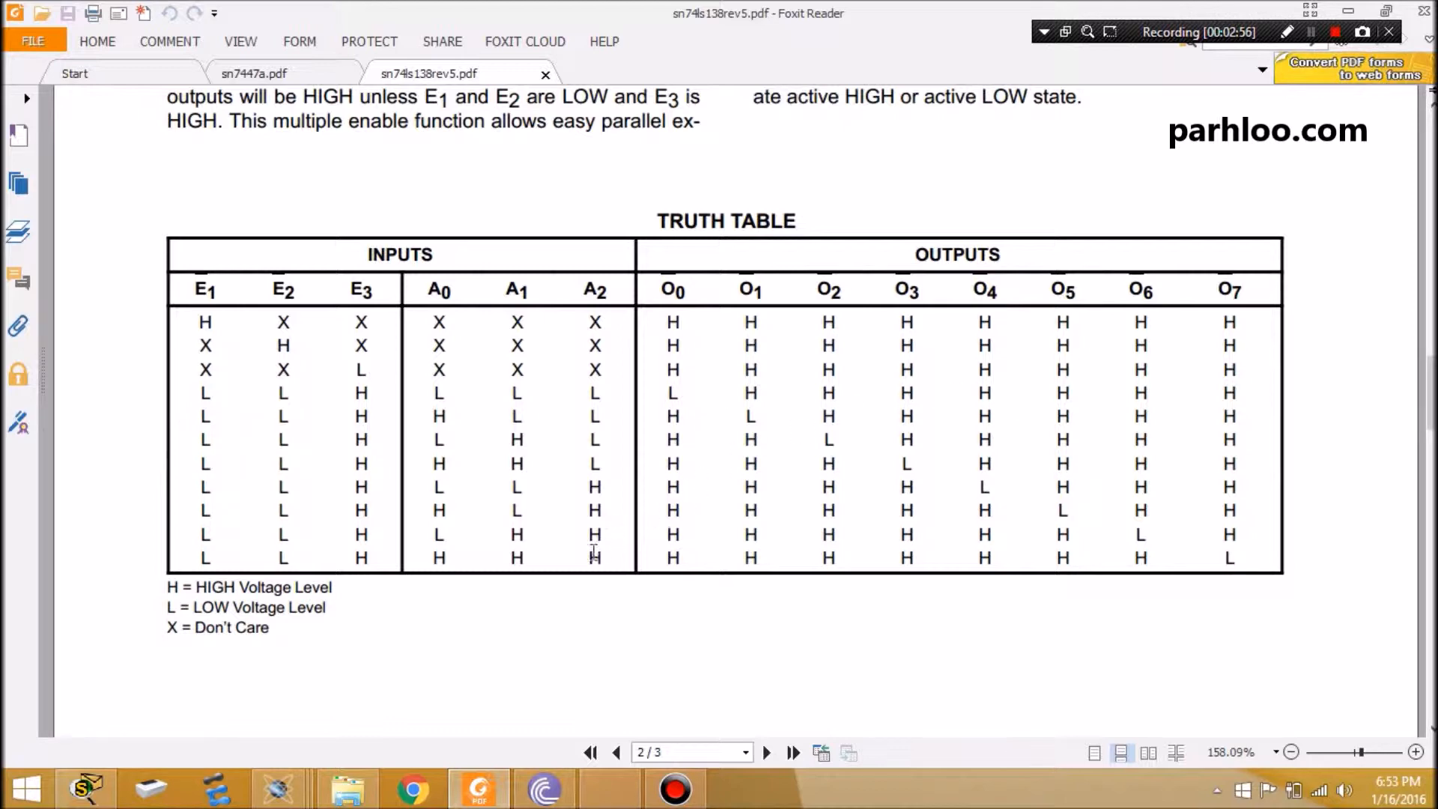
Step: Return to the UNTITLED project in Proteus and start the decoder circuit simulation
{"action": "left_click", "coordinate": [278, 789]}
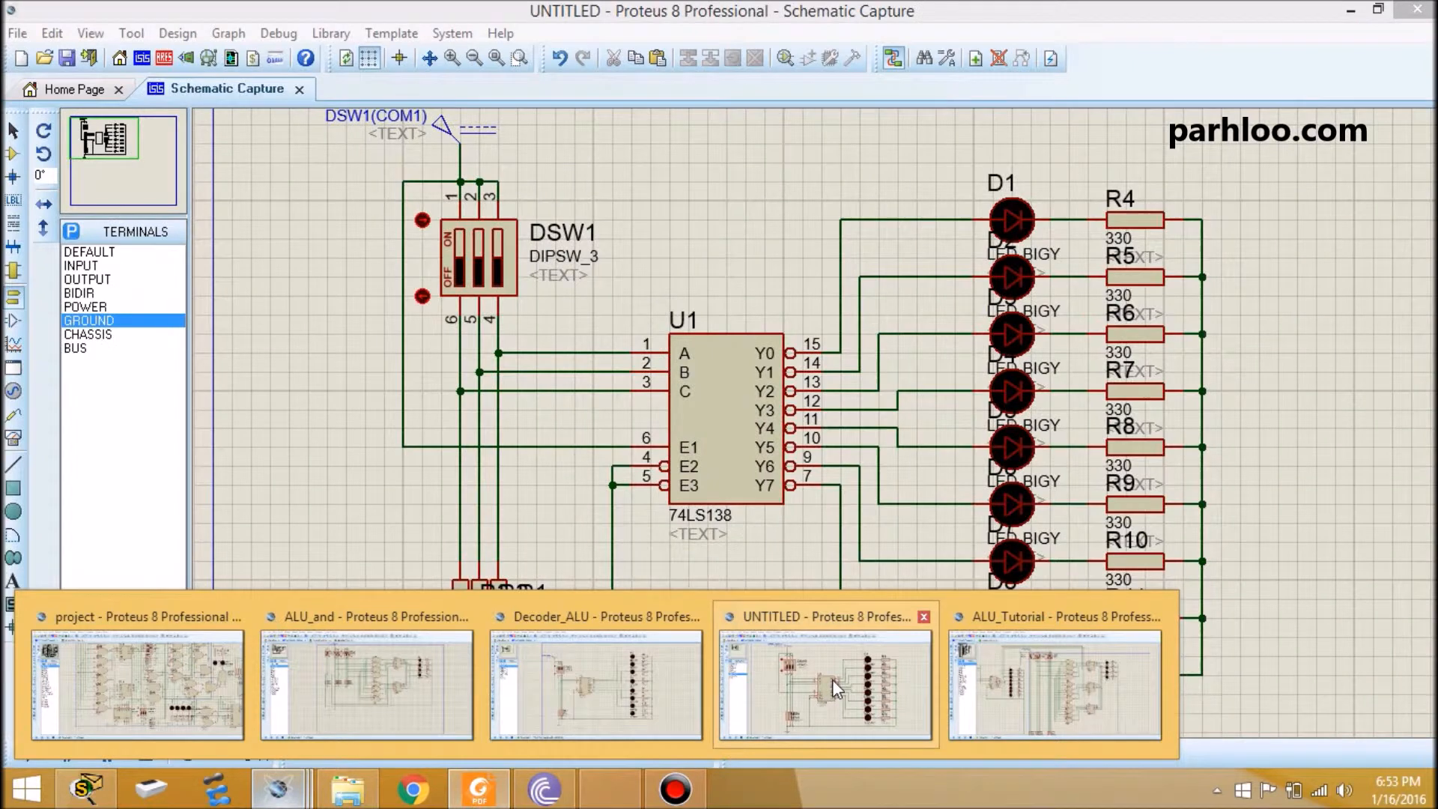
{"action": "left_click", "coordinate": [833, 680]}
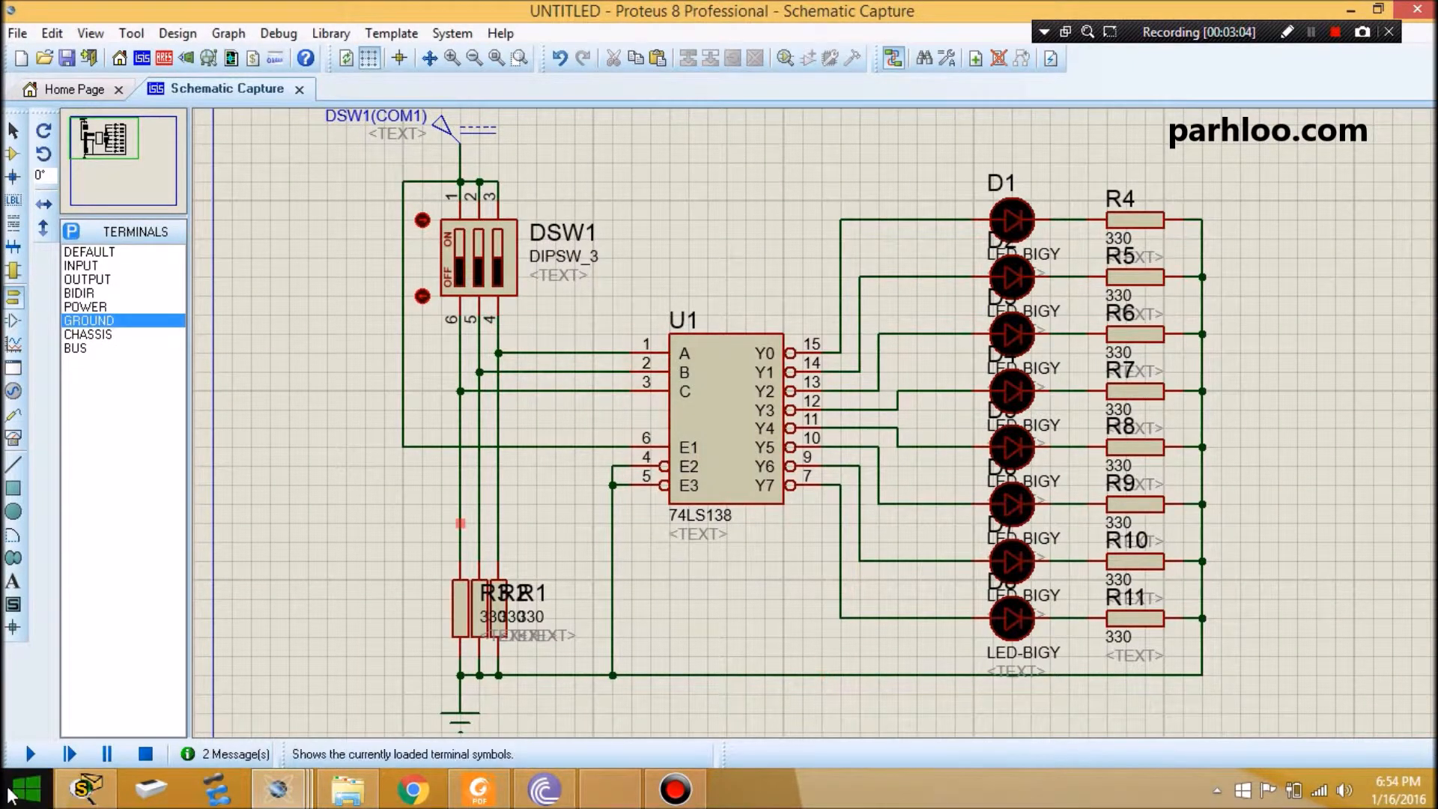
{"action": "left_click", "coordinate": [27, 754]}
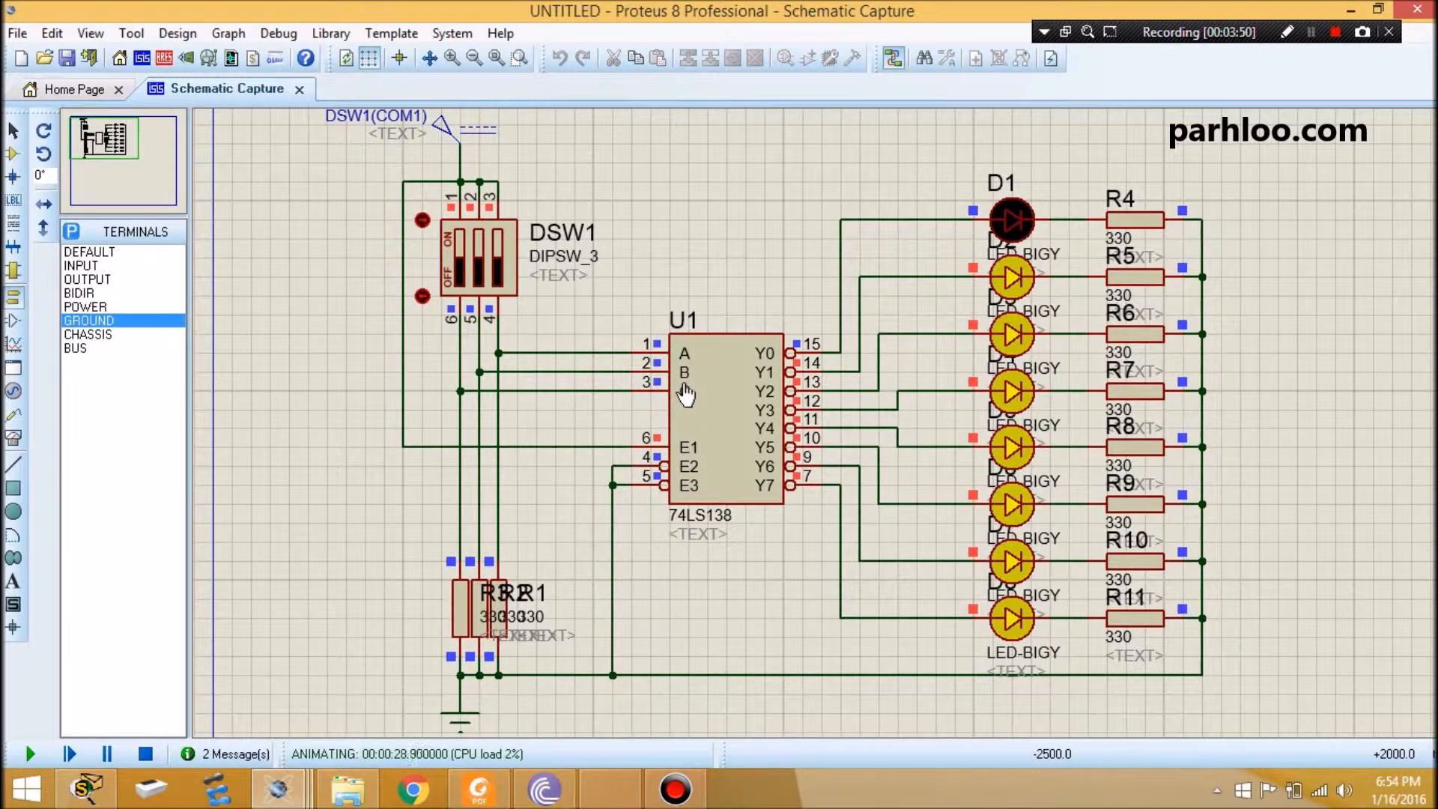
Step: Test the decoder by setting DSW1 to the CBA input combinations 001, 010 and 011
{"action": "left_click", "coordinate": [497, 294]}
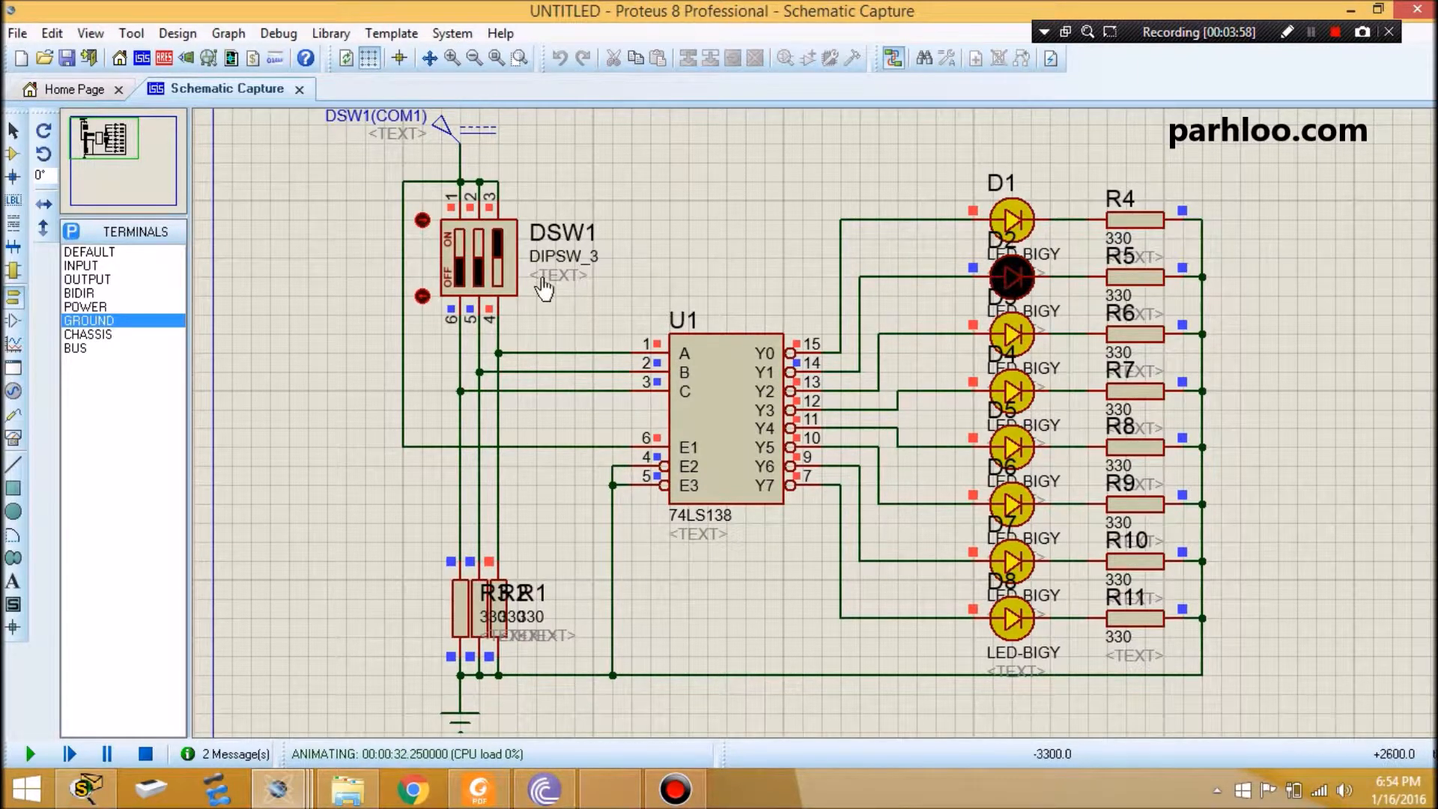
{"action": "left_click", "coordinate": [500, 286]}
{"action": "left_click", "coordinate": [499, 287]}
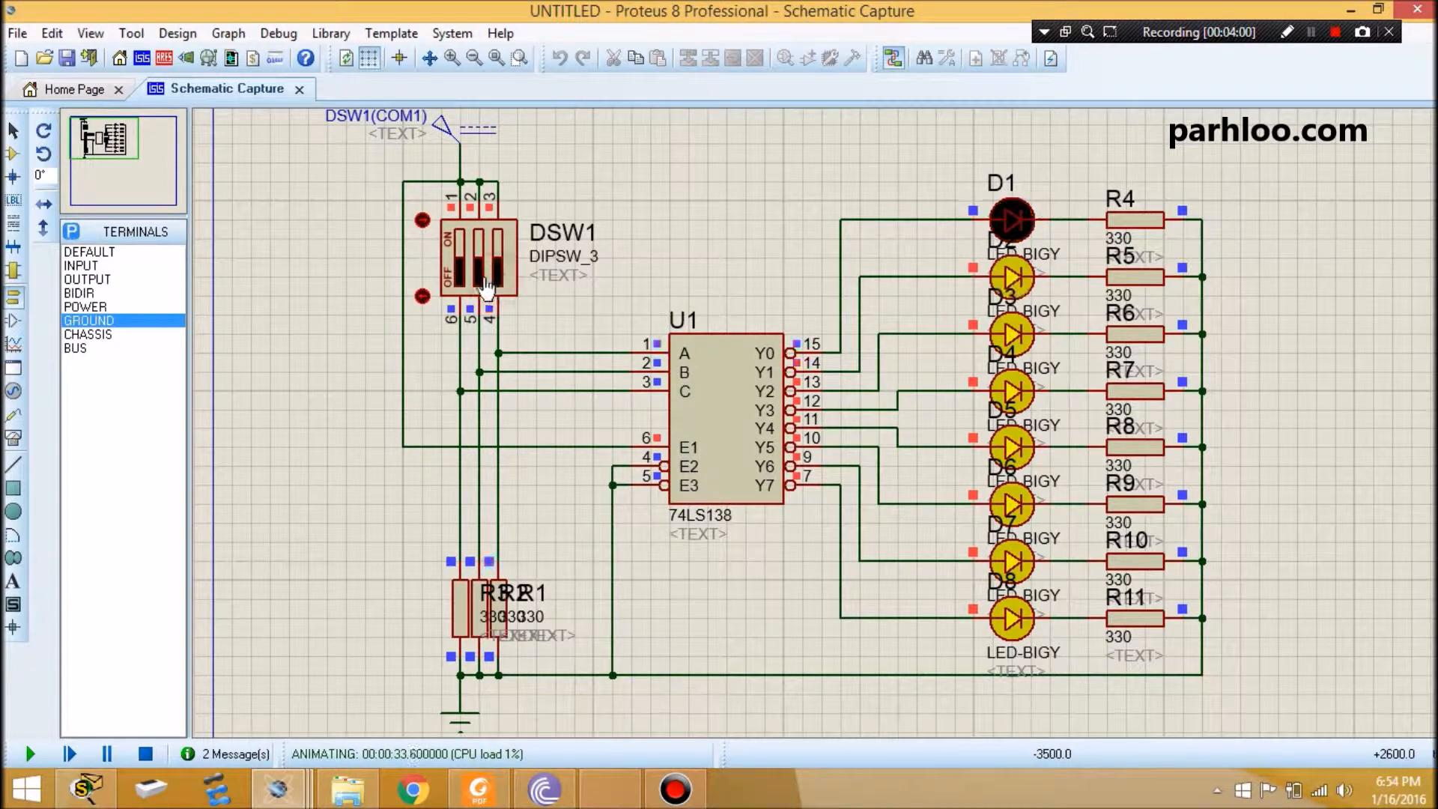
{"action": "left_click", "coordinate": [481, 287]}
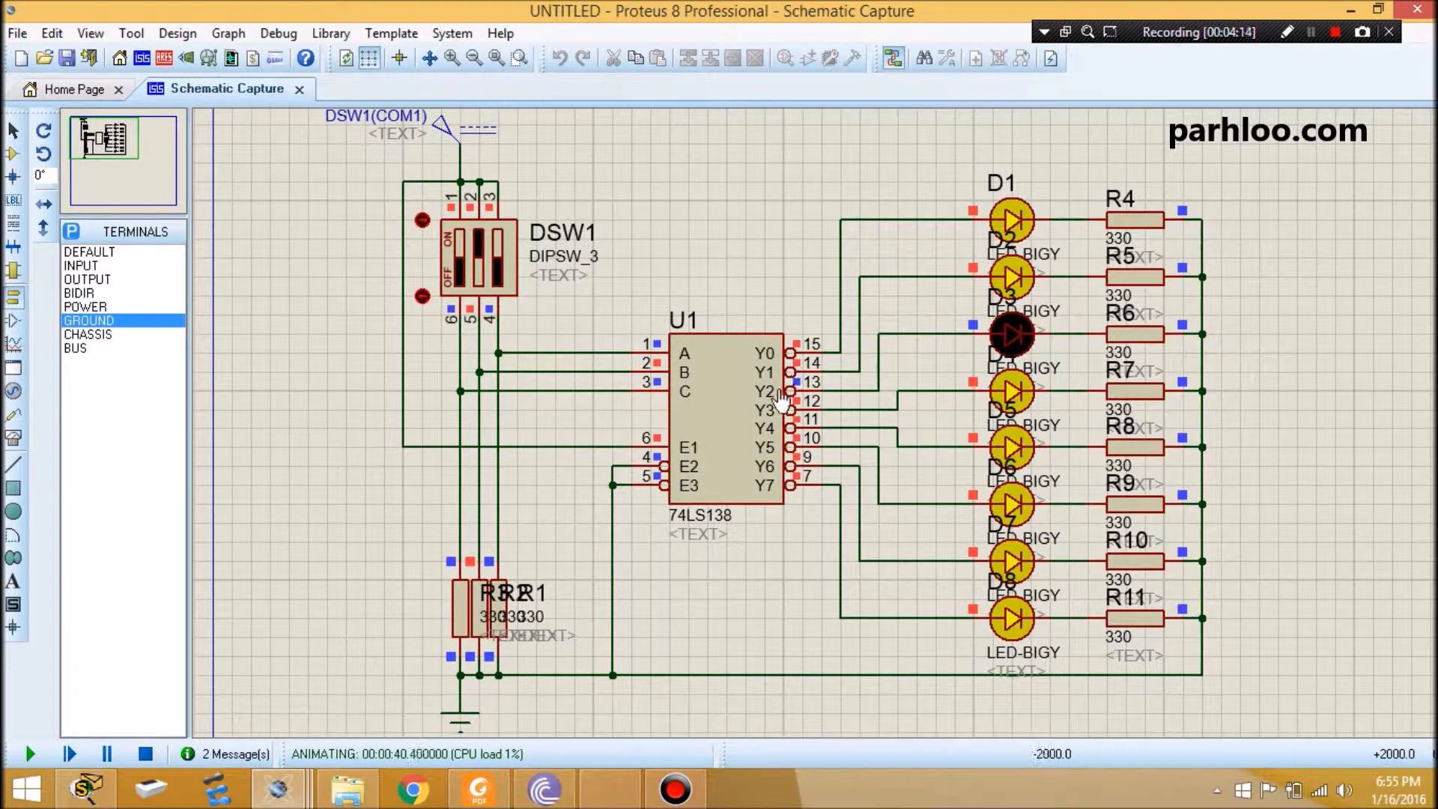
{"action": "left_click", "coordinate": [478, 283]}
{"action": "left_click", "coordinate": [478, 285]}
{"action": "left_click", "coordinate": [498, 289]}
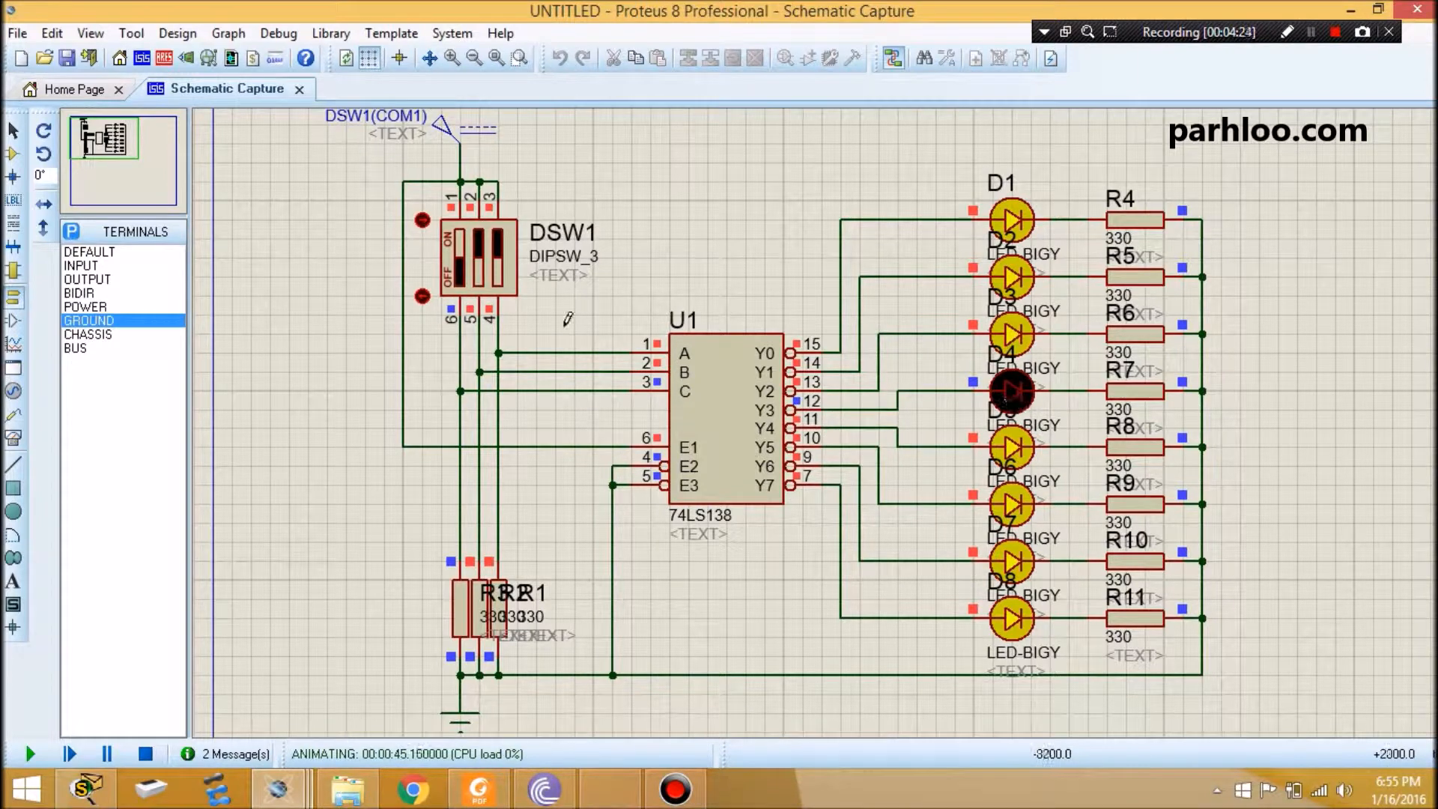
Step: Set DSW1 to the CBA combinations 100, 101, 110 and 111, and stop the simulation to return to the schematic
{"action": "left_click", "coordinate": [477, 288]}
{"action": "left_click", "coordinate": [497, 289]}
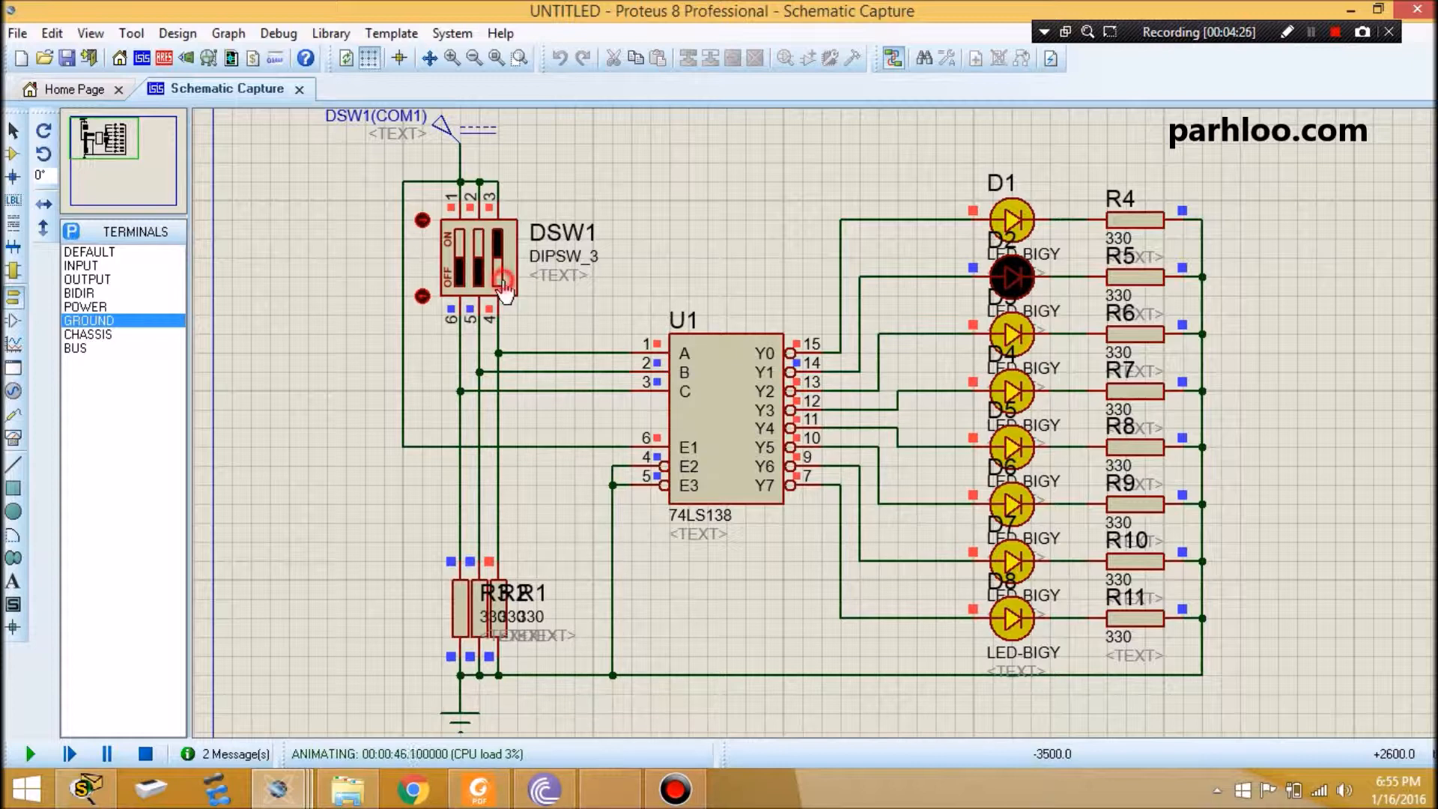
{"action": "left_click", "coordinate": [457, 289]}
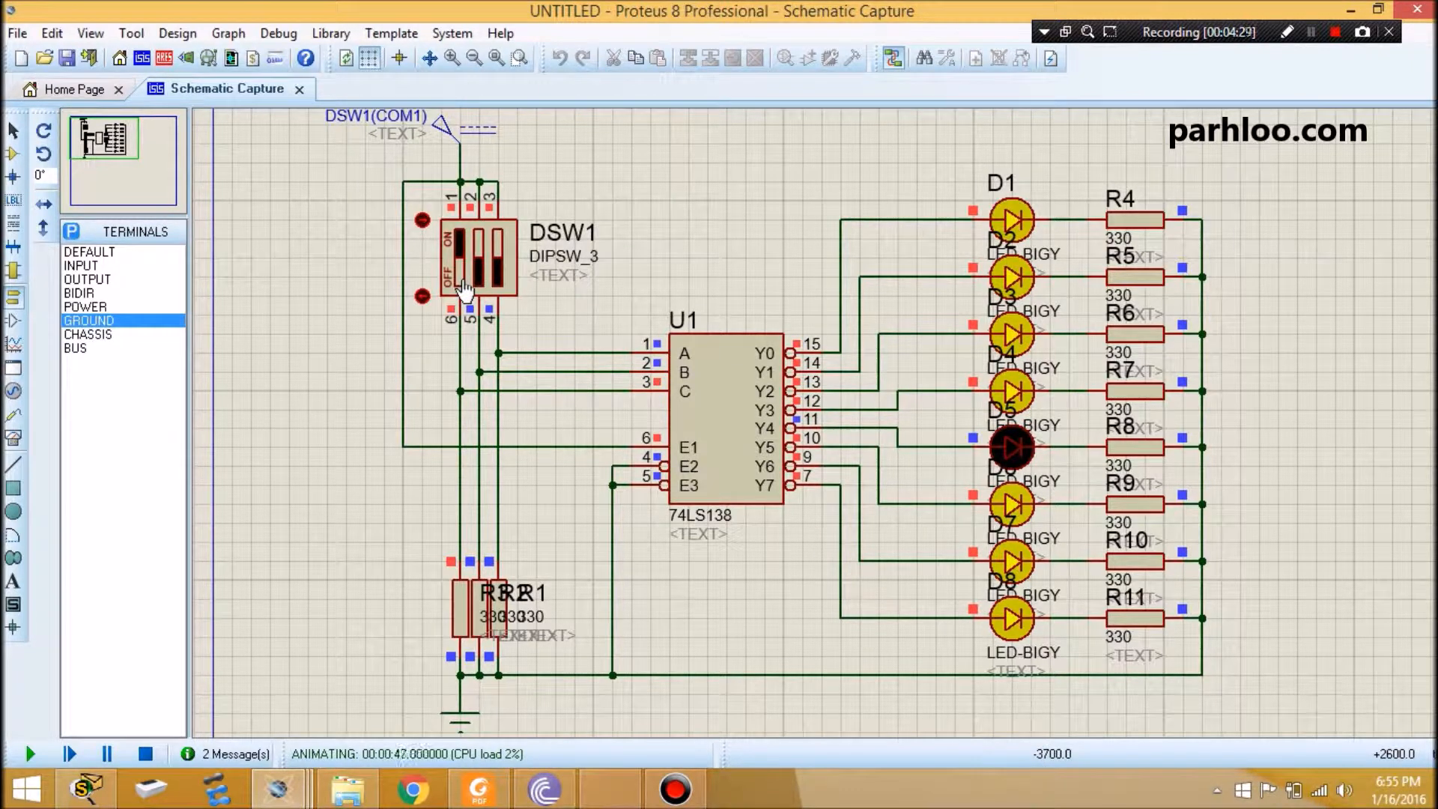
{"action": "left_click", "coordinate": [497, 288]}
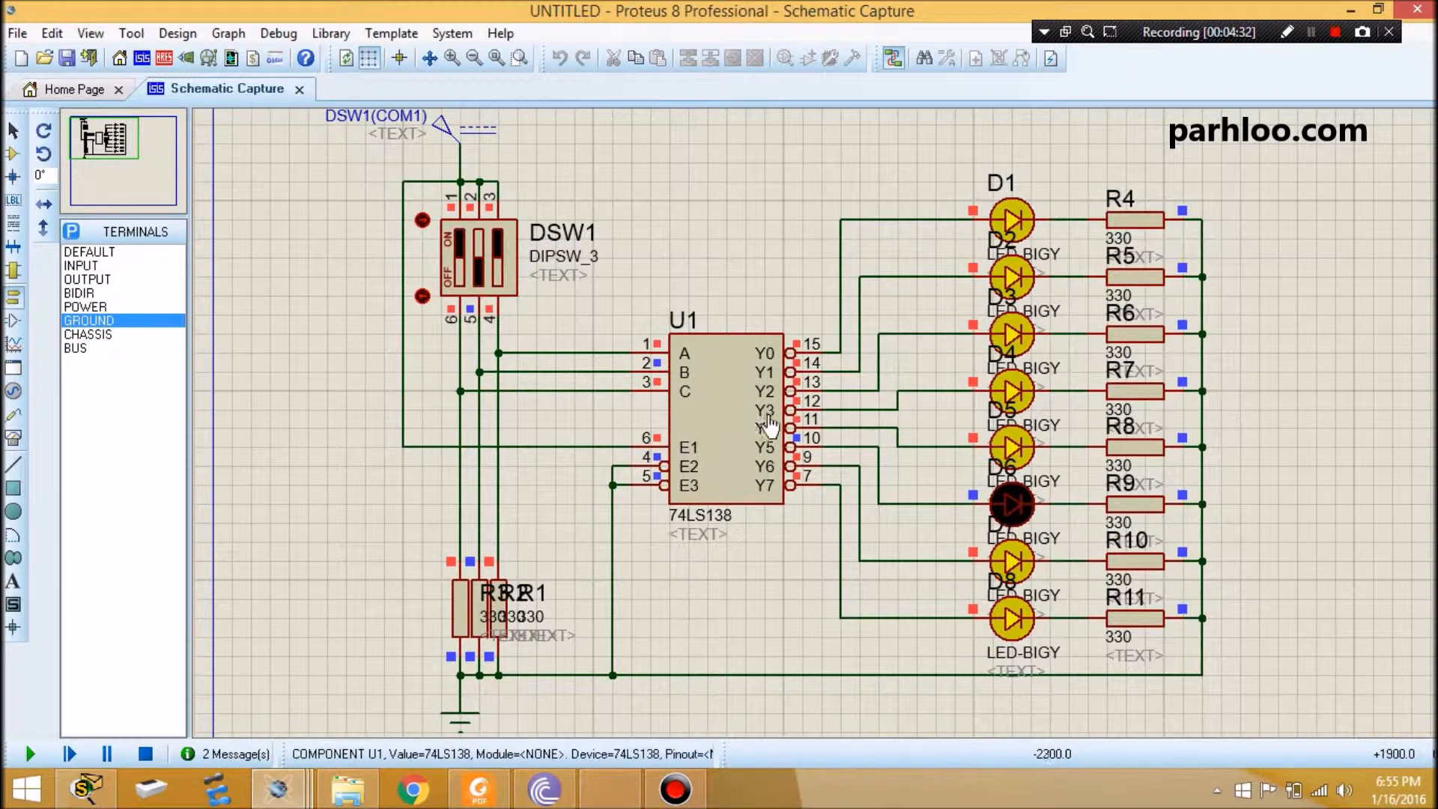
{"action": "left_click", "coordinate": [498, 283]}
{"action": "left_click", "coordinate": [480, 283]}
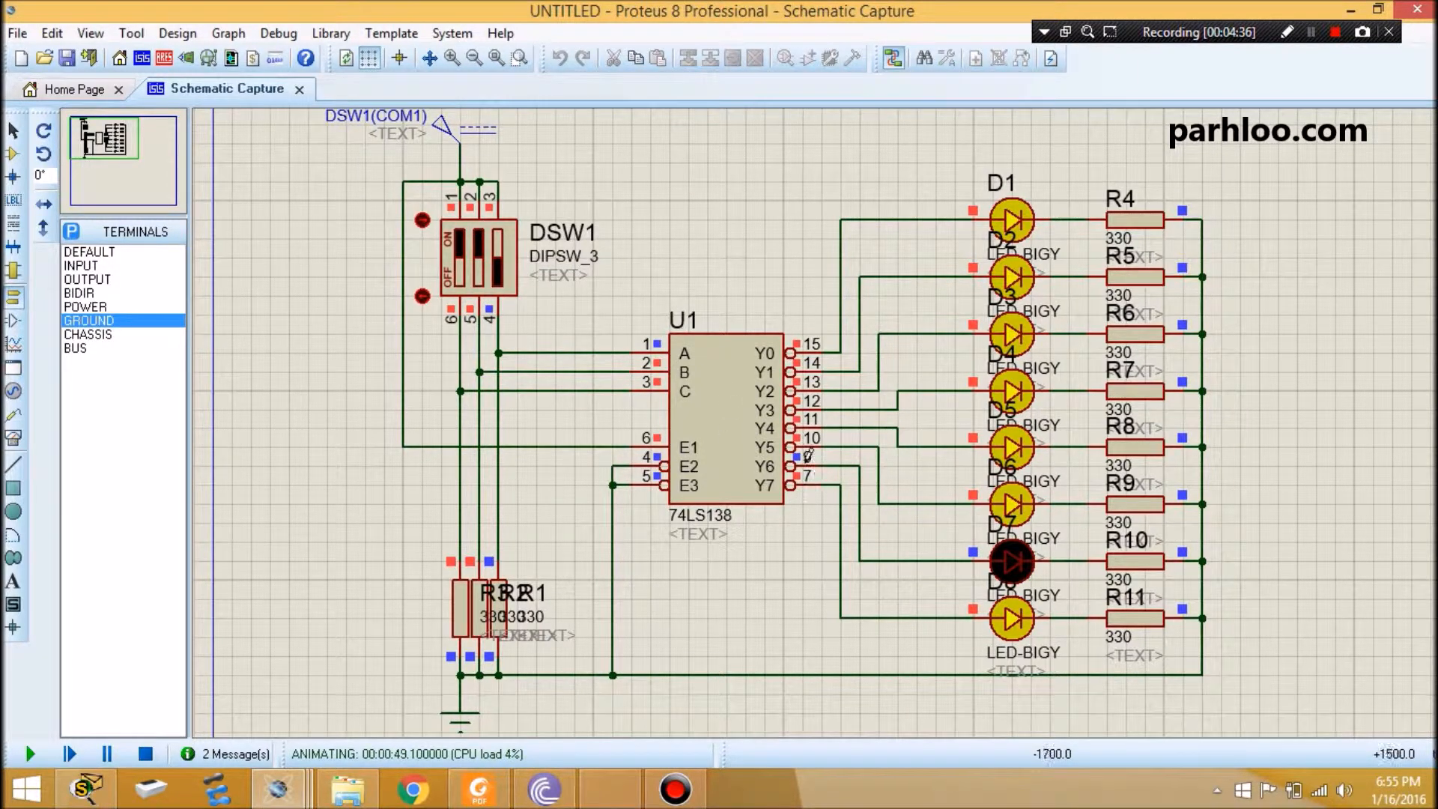
{"action": "left_click", "coordinate": [498, 285]}
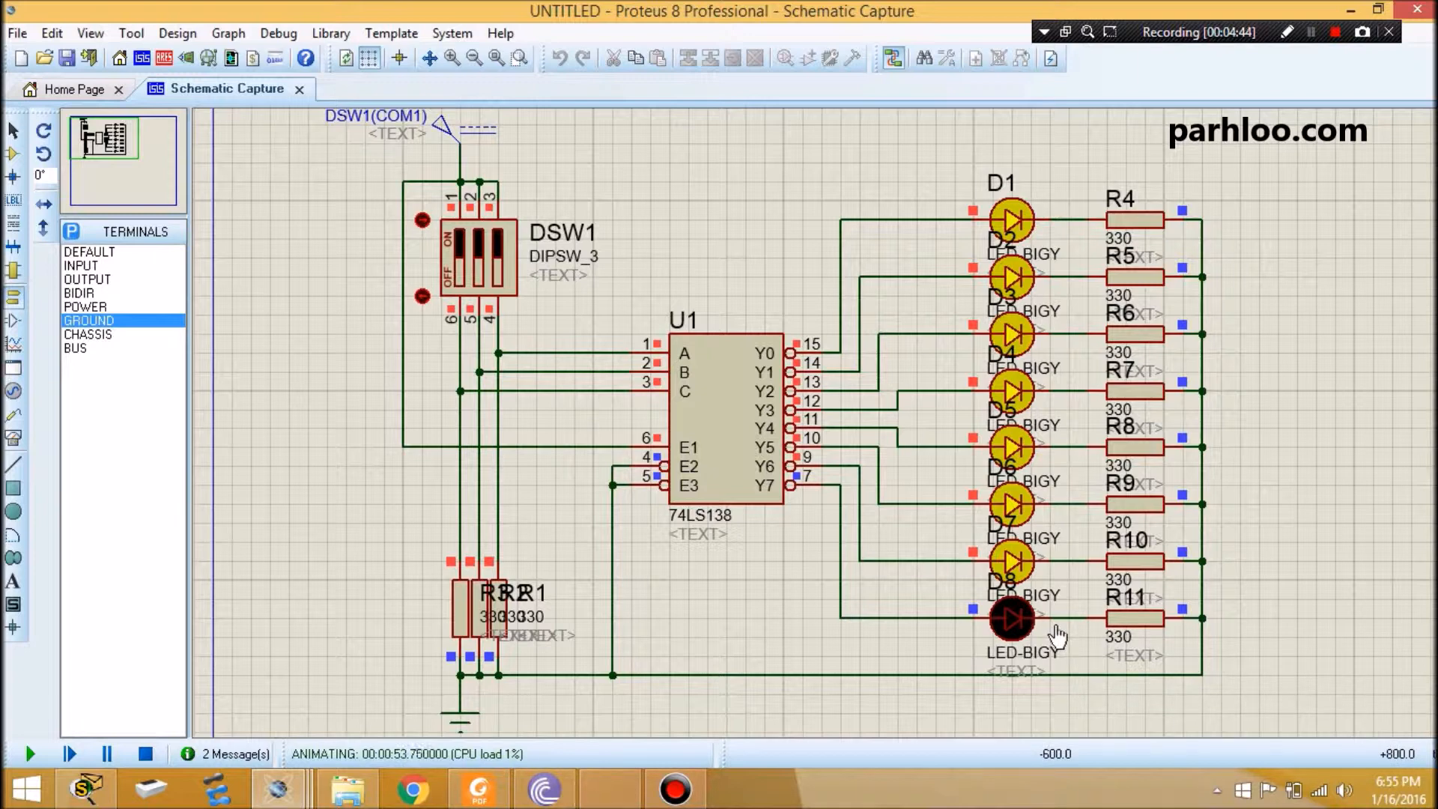
{"action": "left_click", "coordinate": [146, 755]}
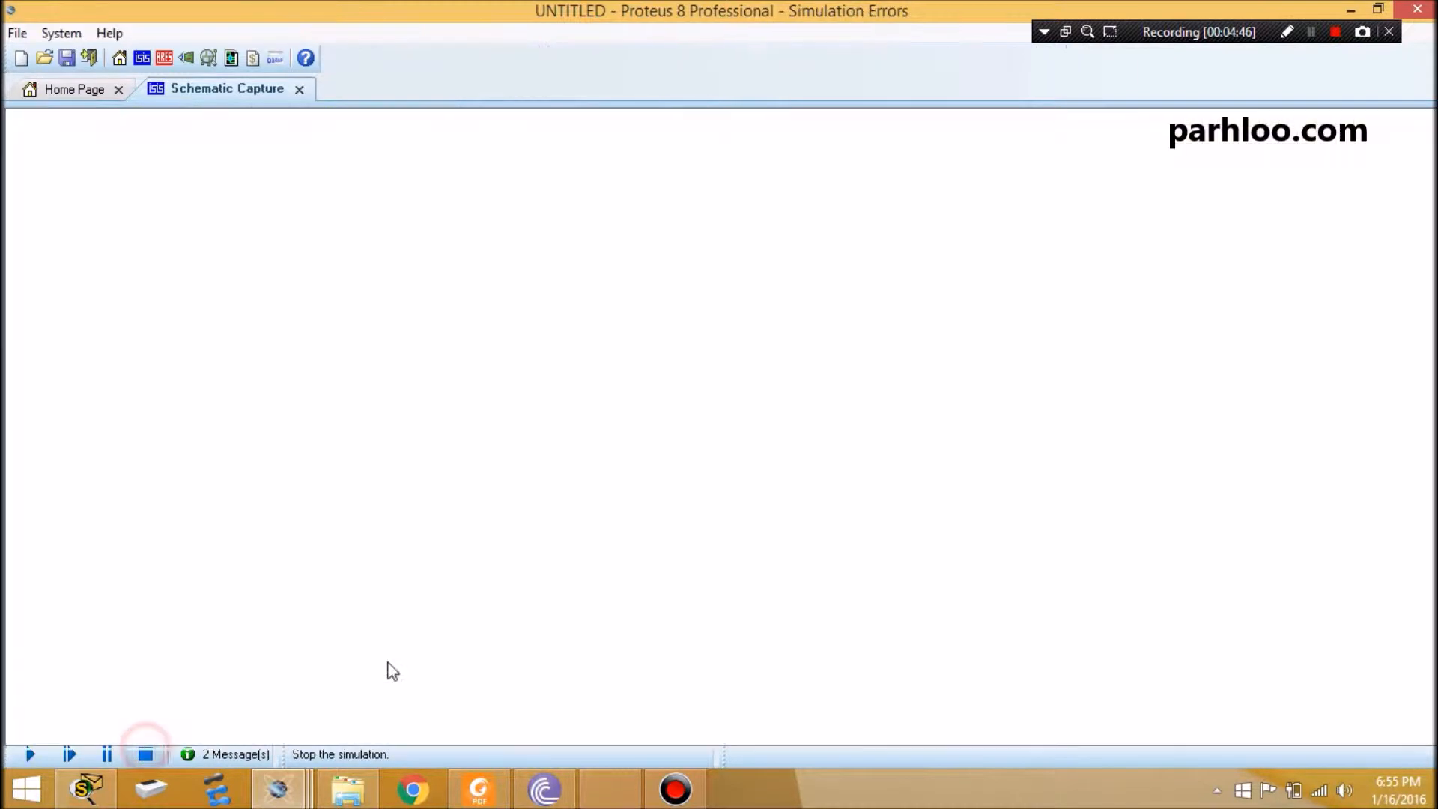
{"action": "left_click", "coordinate": [218, 88]}
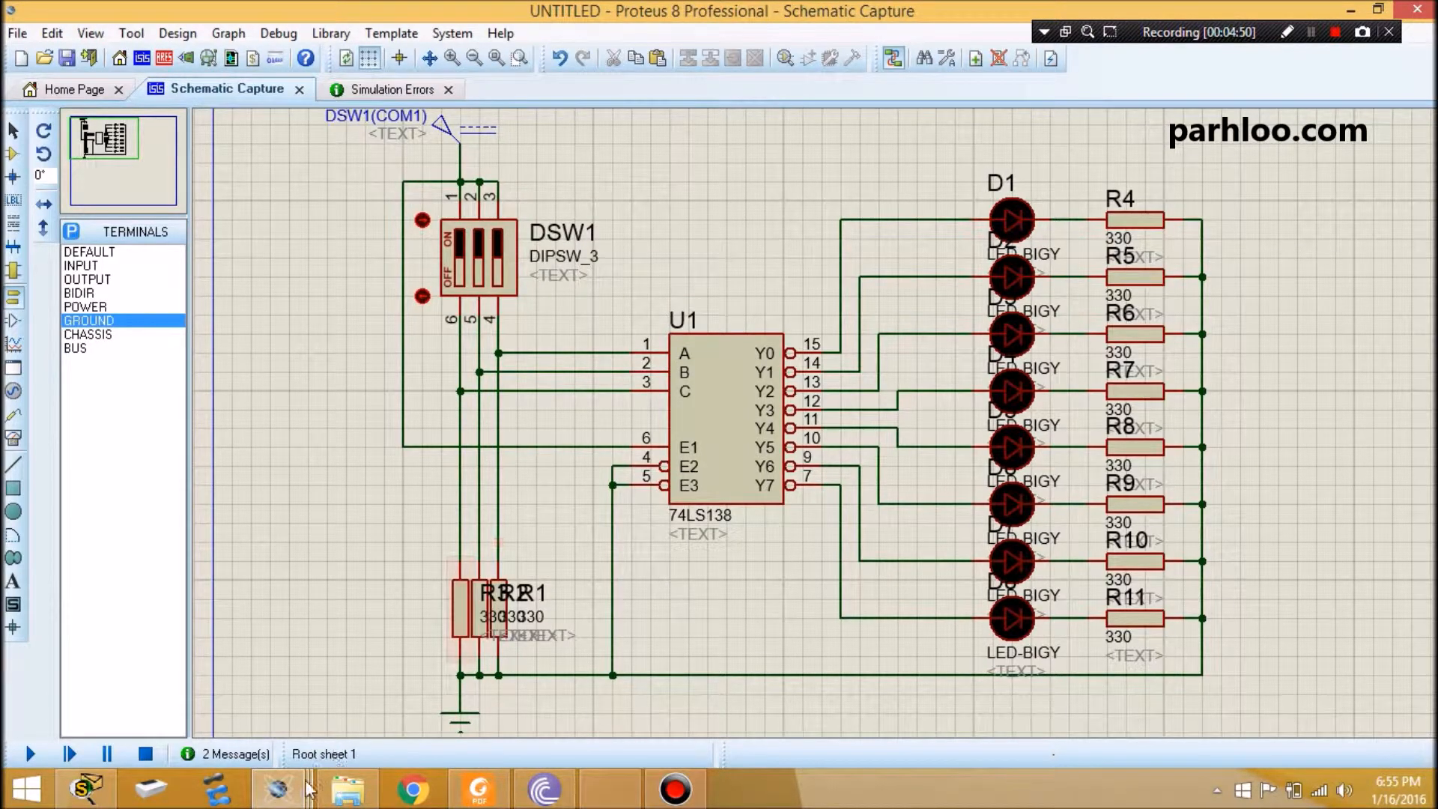
Step: Switch to the ALU_Tutorial project and select the decoder section containing DSW4, U6, and its LEDs and resistors
{"action": "mouse_move", "coordinate": [313, 785]}
{"action": "left_click", "coordinate": [1001, 669]}
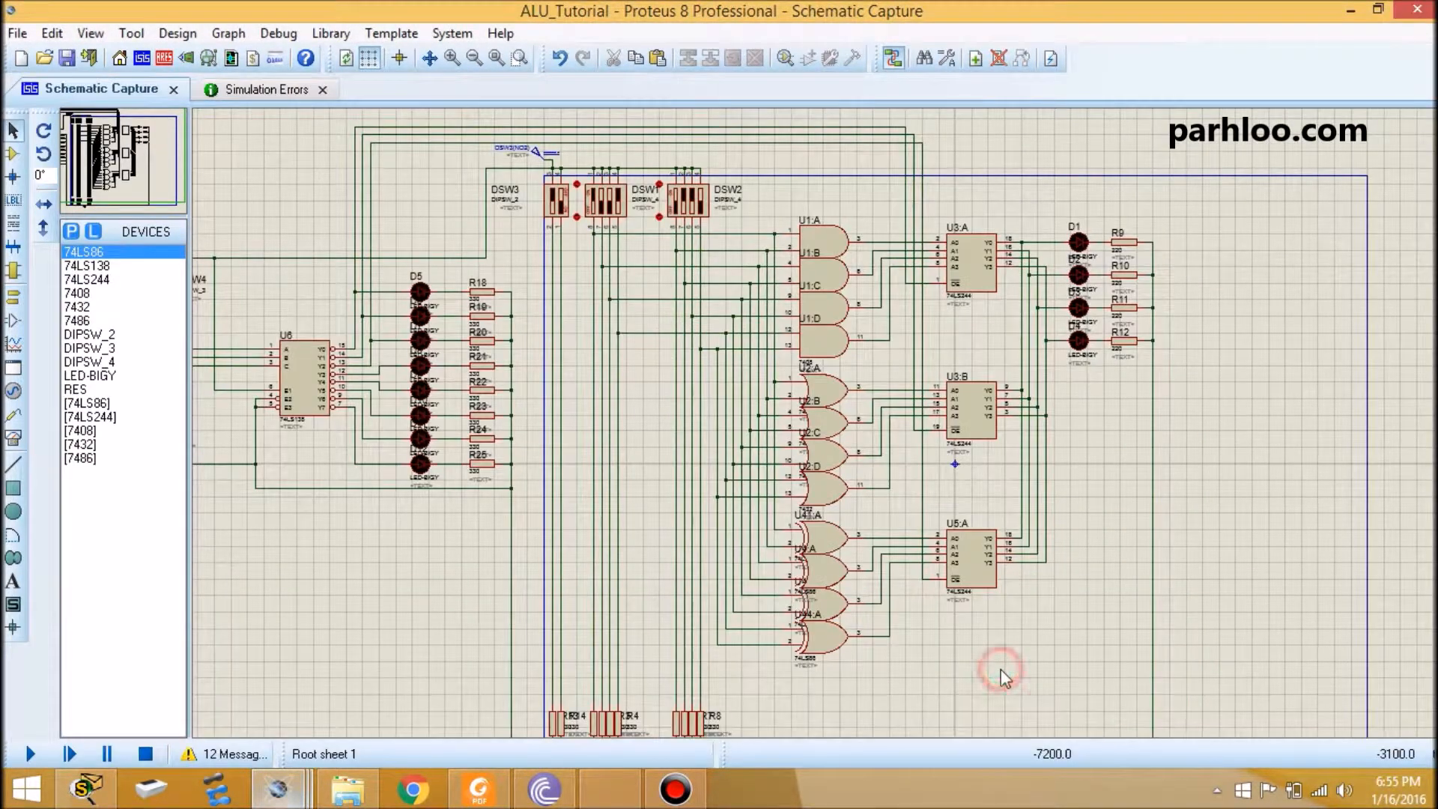
{"action": "left_click", "coordinate": [105, 165]}
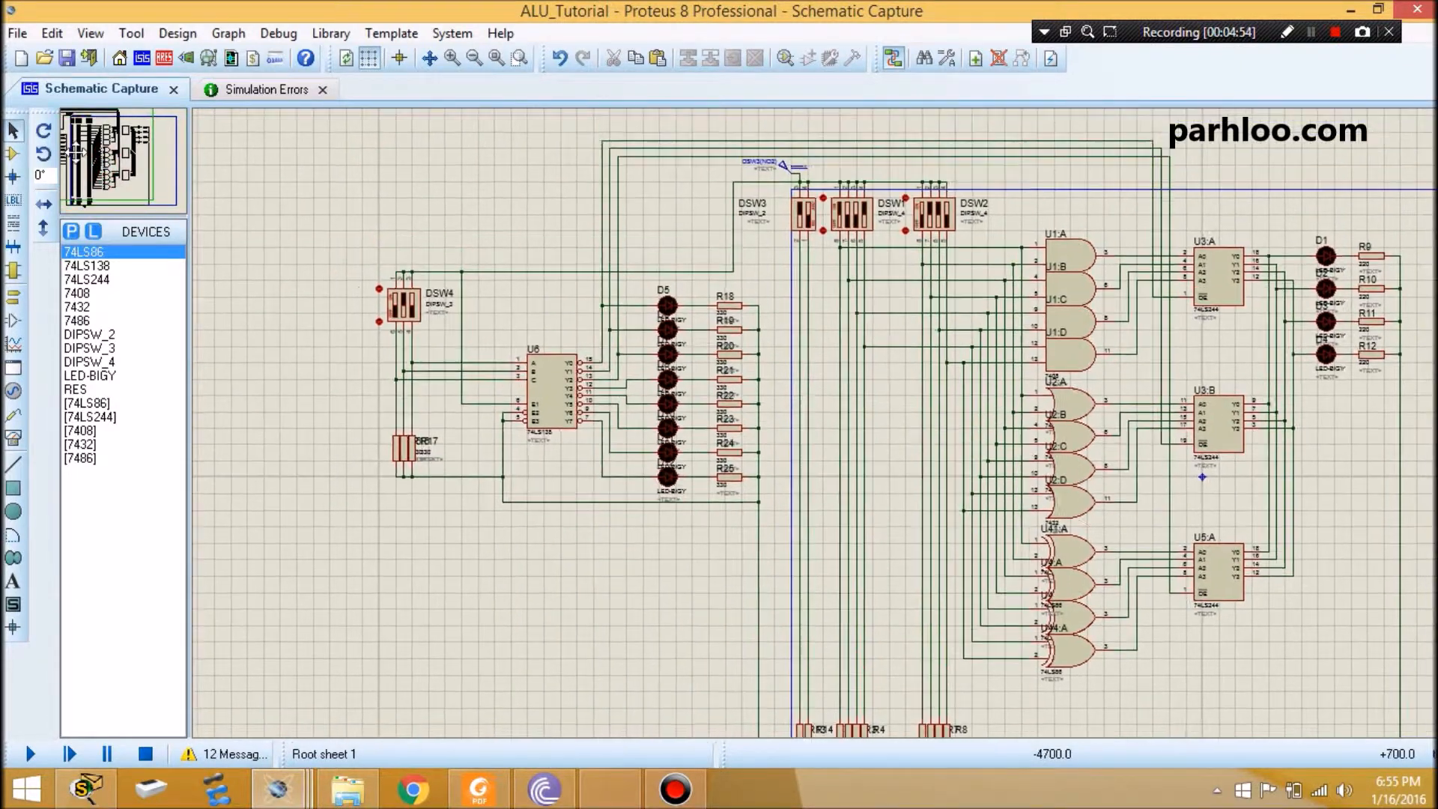
{"action": "left_click_drag", "start_coordinate": [340, 231], "coordinate": [750, 552]}
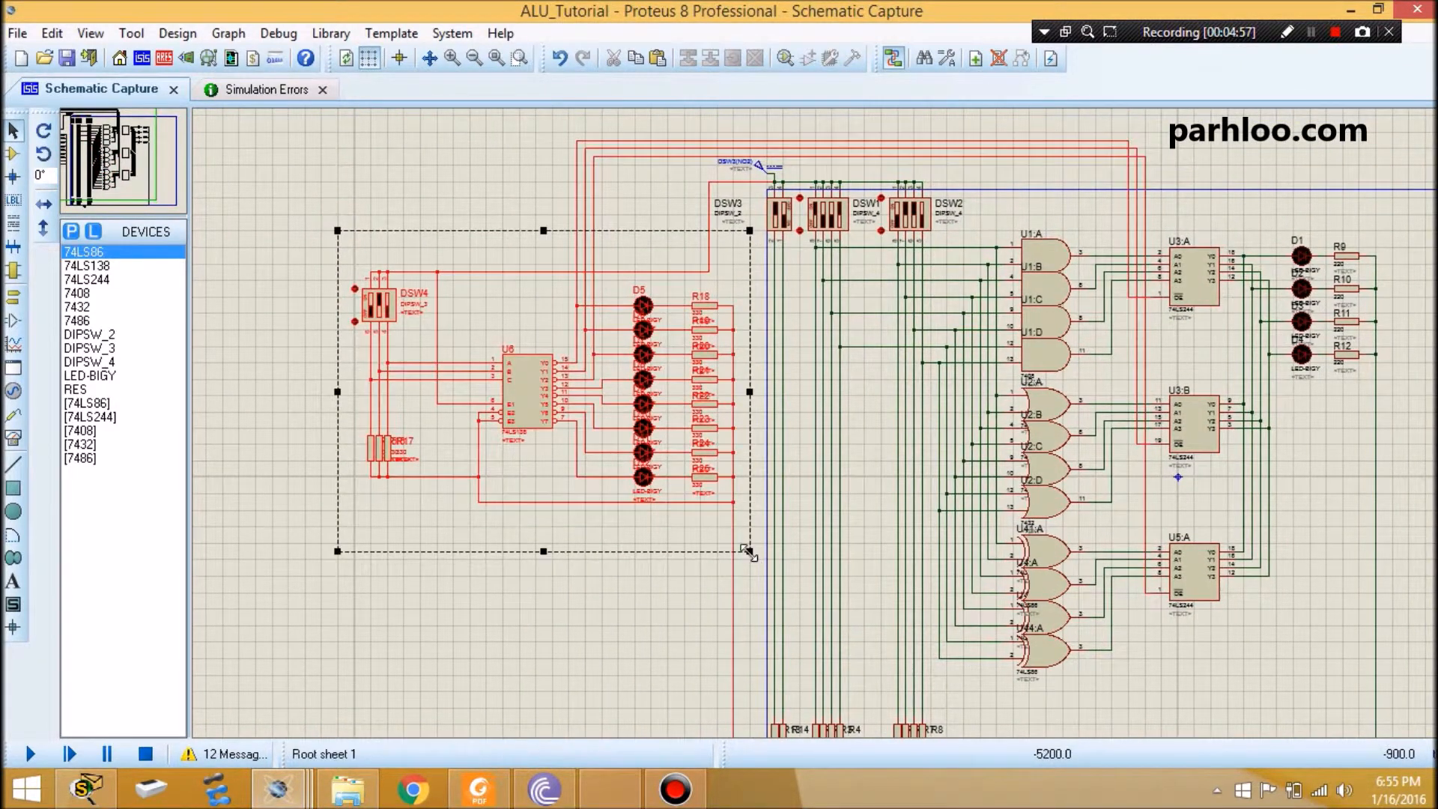
Step: Clear the selection and examine how the U6 decoder's wiring connects to the rest of the ALU schematic
{"action": "left_click", "coordinate": [318, 400]}
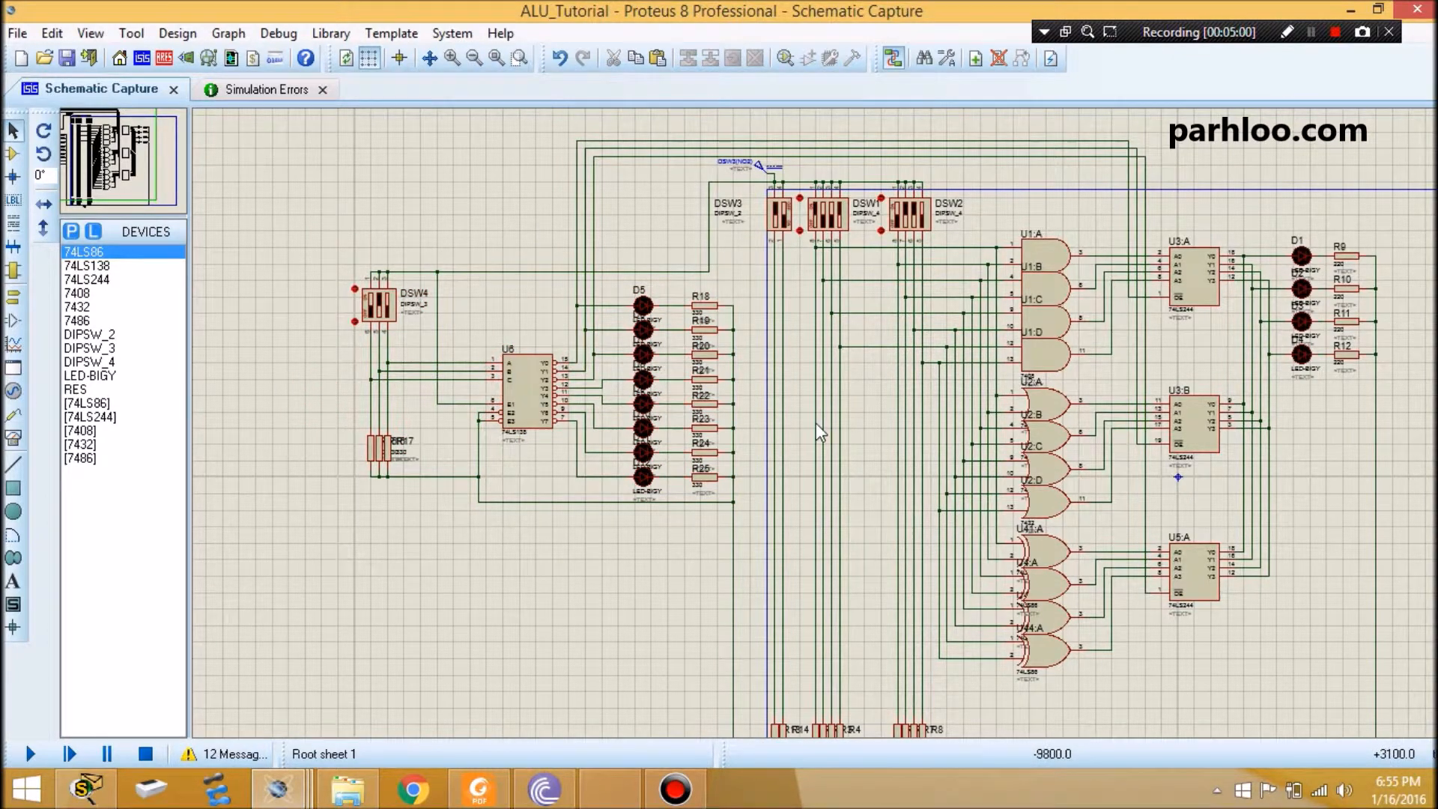
{"action": "scroll", "coordinate": [371, 222], "scroll_direction": "up", "scroll_amount": 1}
{"action": "left_click", "coordinate": [110, 152]}
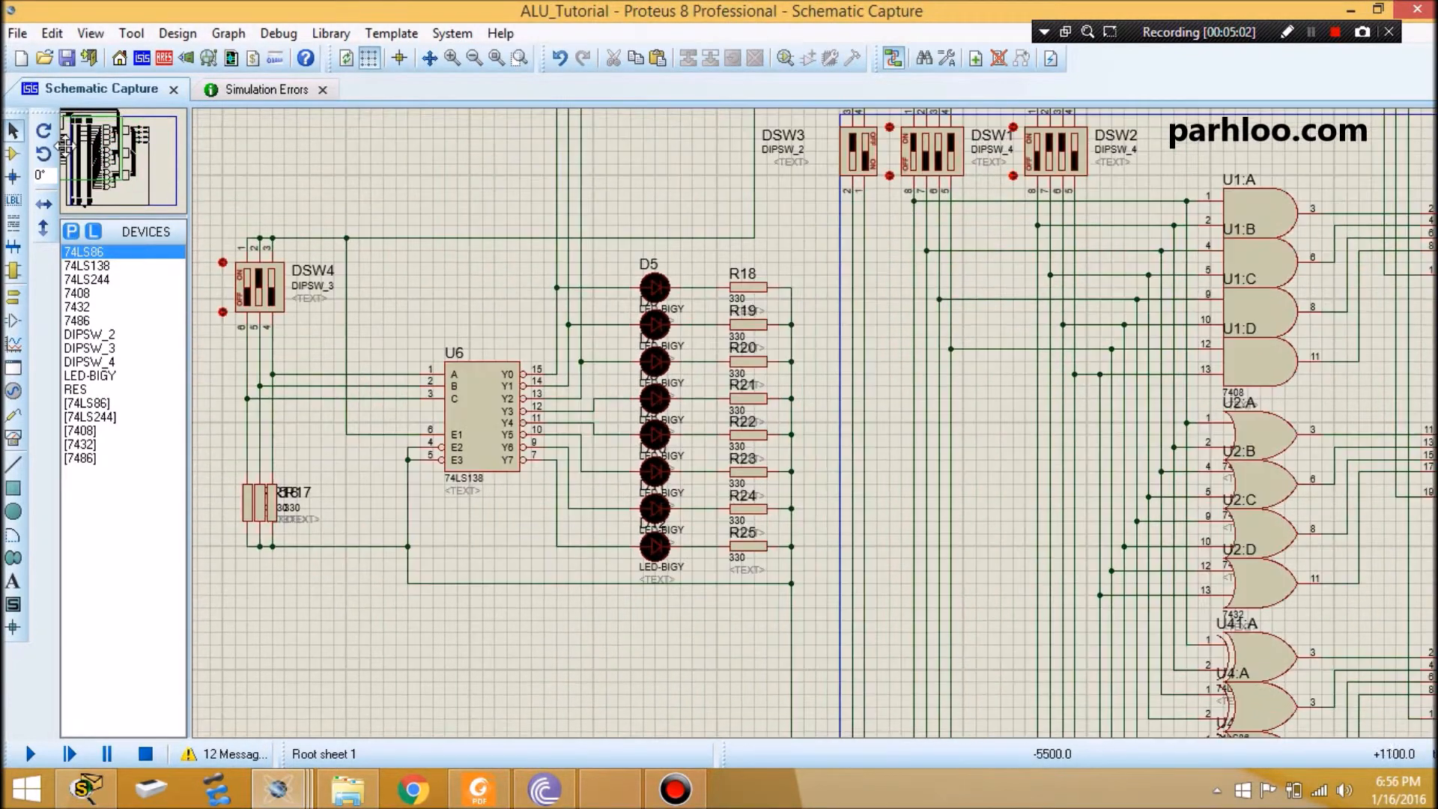
{"action": "left_click", "coordinate": [66, 148]}
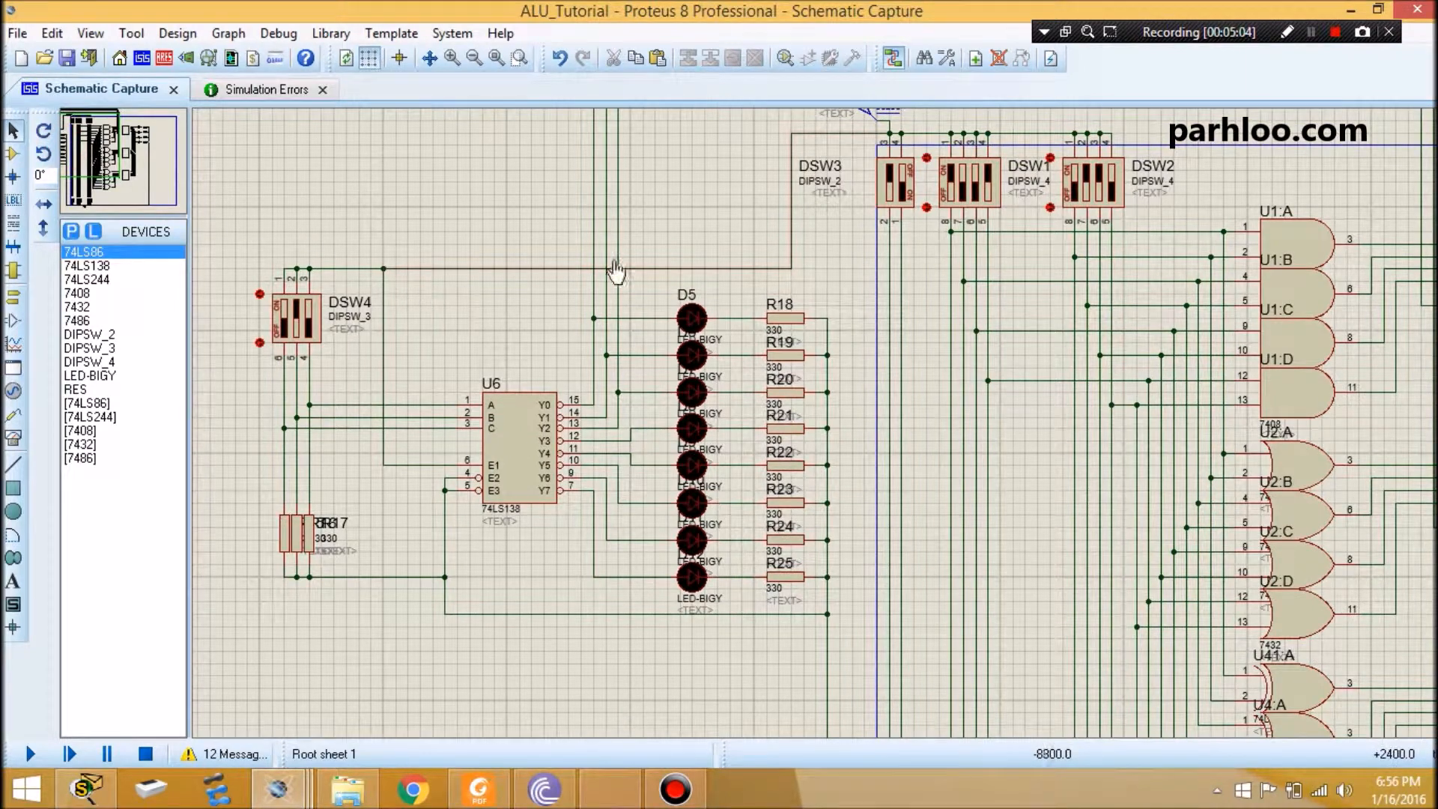
{"action": "left_click", "coordinate": [811, 134]}
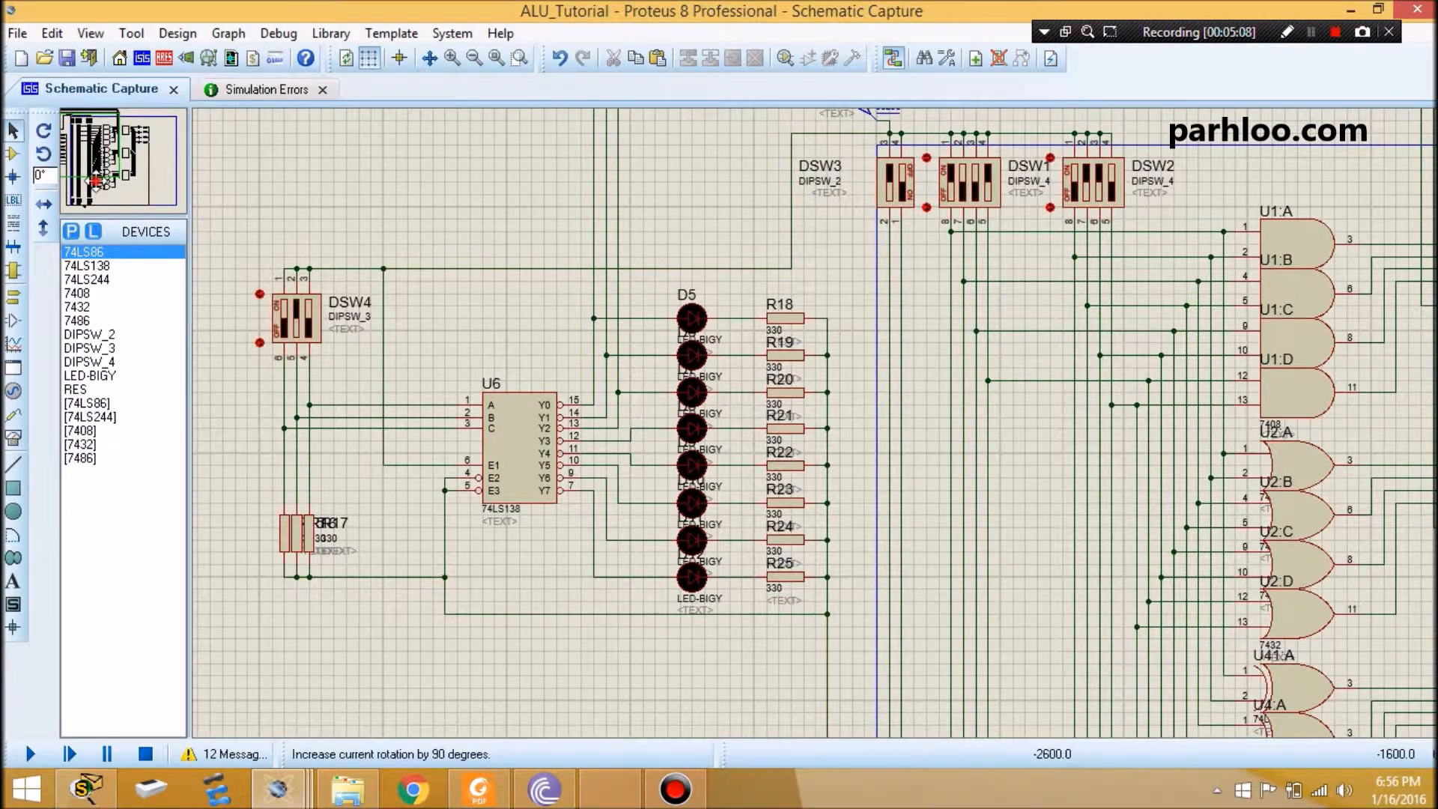
{"action": "left_click", "coordinate": [92, 180]}
{"action": "left_click", "coordinate": [97, 193]}
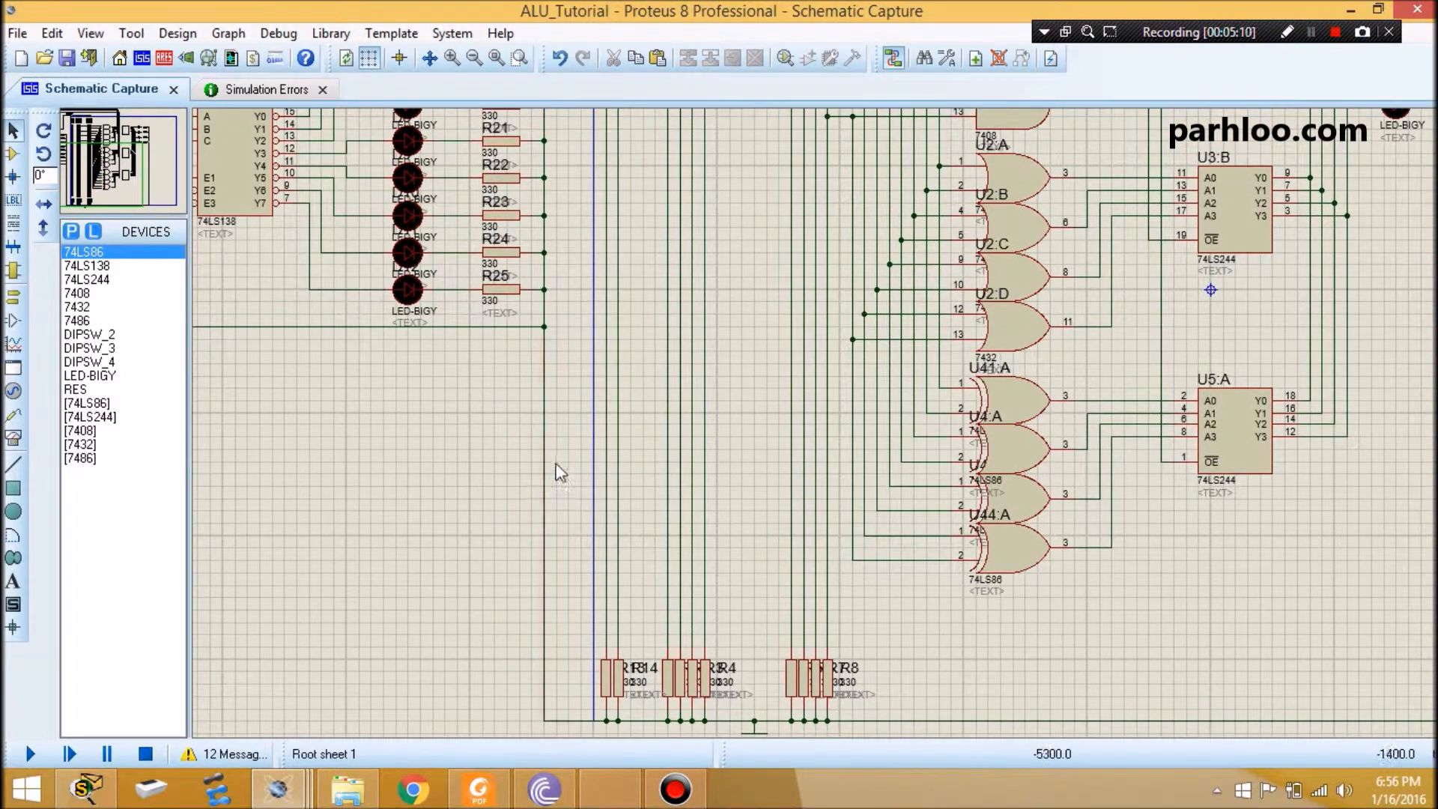
{"action": "scroll", "coordinate": [673, 432], "scroll_direction": "down", "scroll_amount": 3}
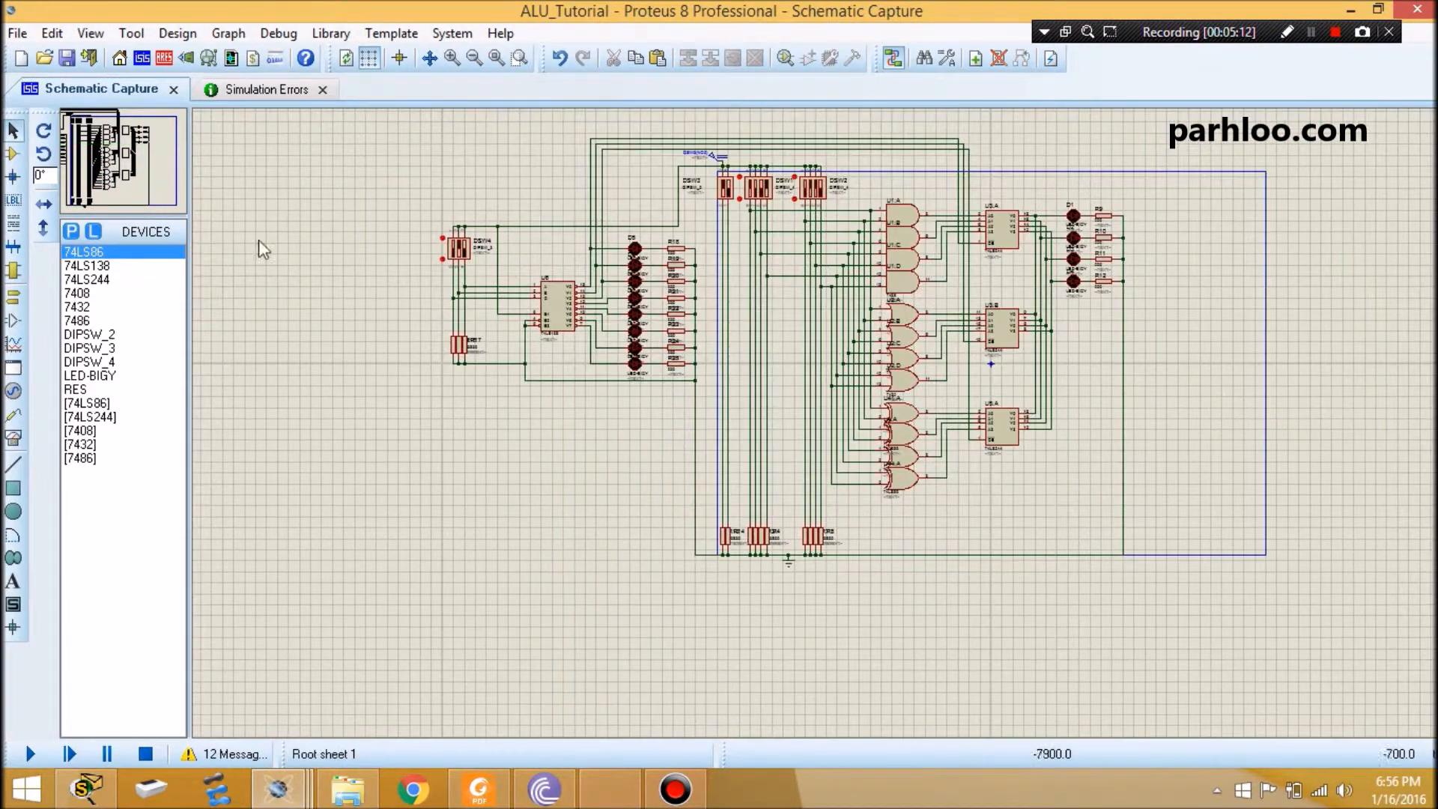
{"action": "left_click", "coordinate": [122, 156]}
{"action": "left_click", "coordinate": [128, 156]}
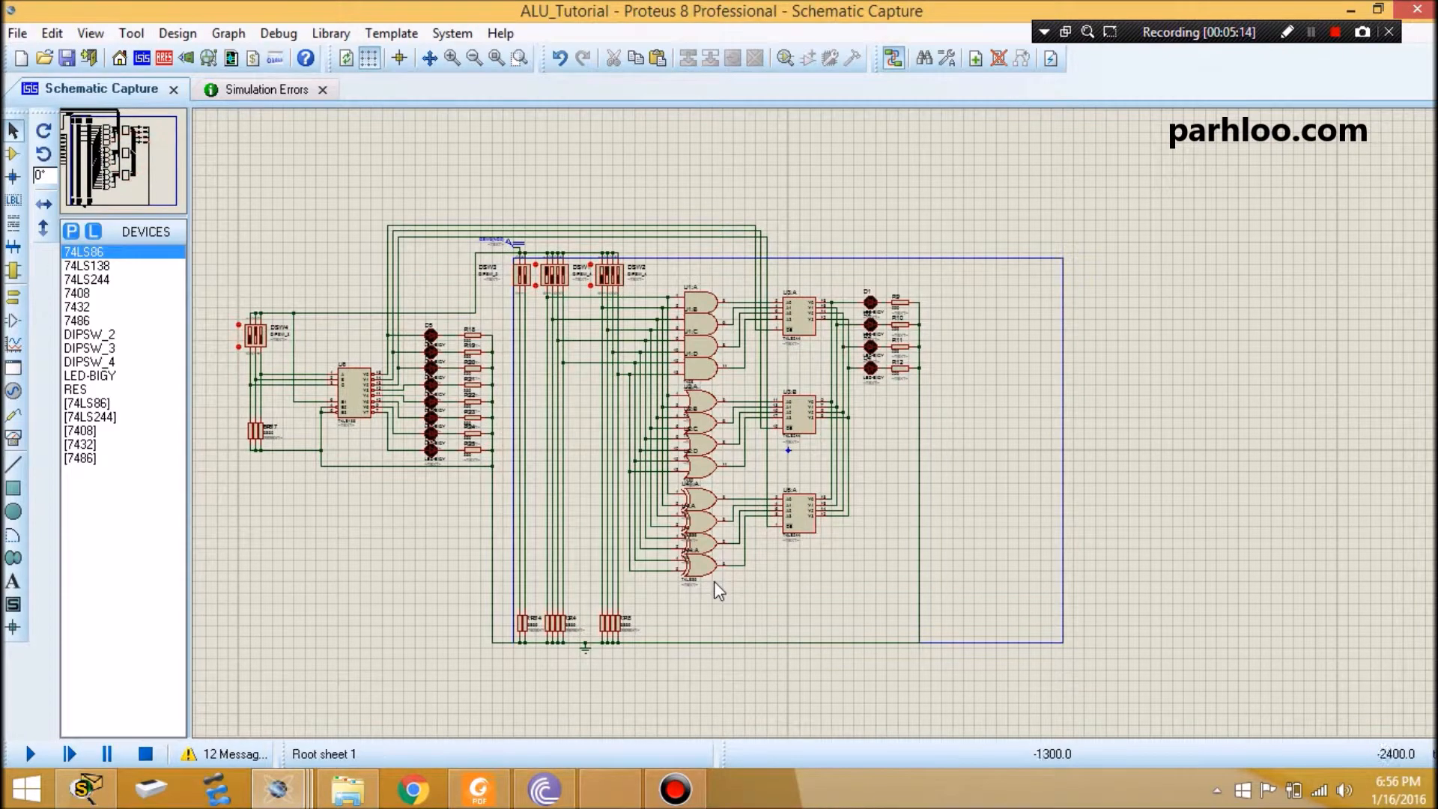
Step: Examine the XOR, OR and AND gate groups, their 74LS244 buffers, and the input switches DSW1, DSW2 and DSW3
{"action": "scroll", "coordinate": [816, 423], "scroll_direction": "up", "scroll_amount": 2}
{"action": "scroll", "coordinate": [816, 423], "scroll_direction": "up", "scroll_amount": 1}
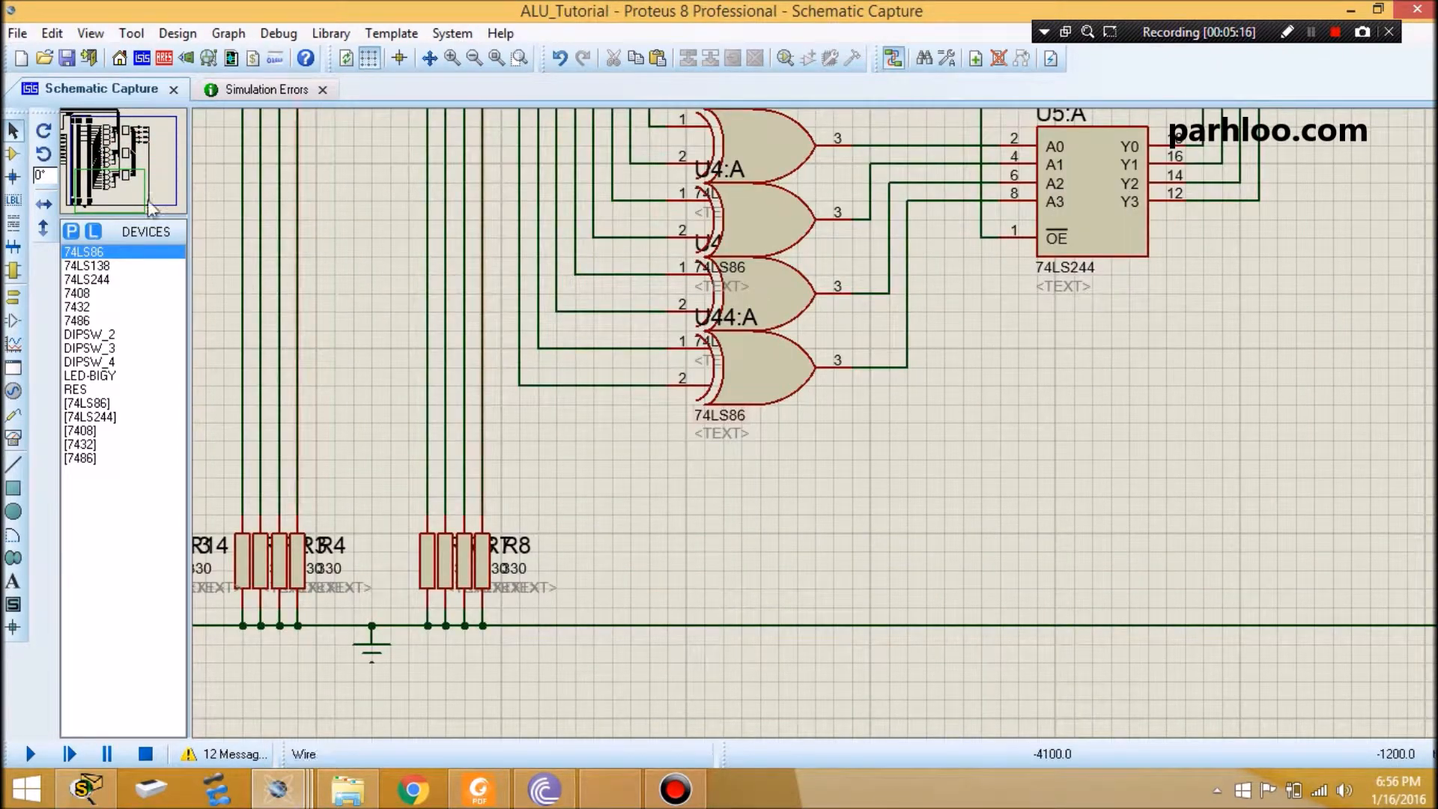
{"action": "left_click", "coordinate": [107, 180]}
{"action": "left_click", "coordinate": [107, 177]}
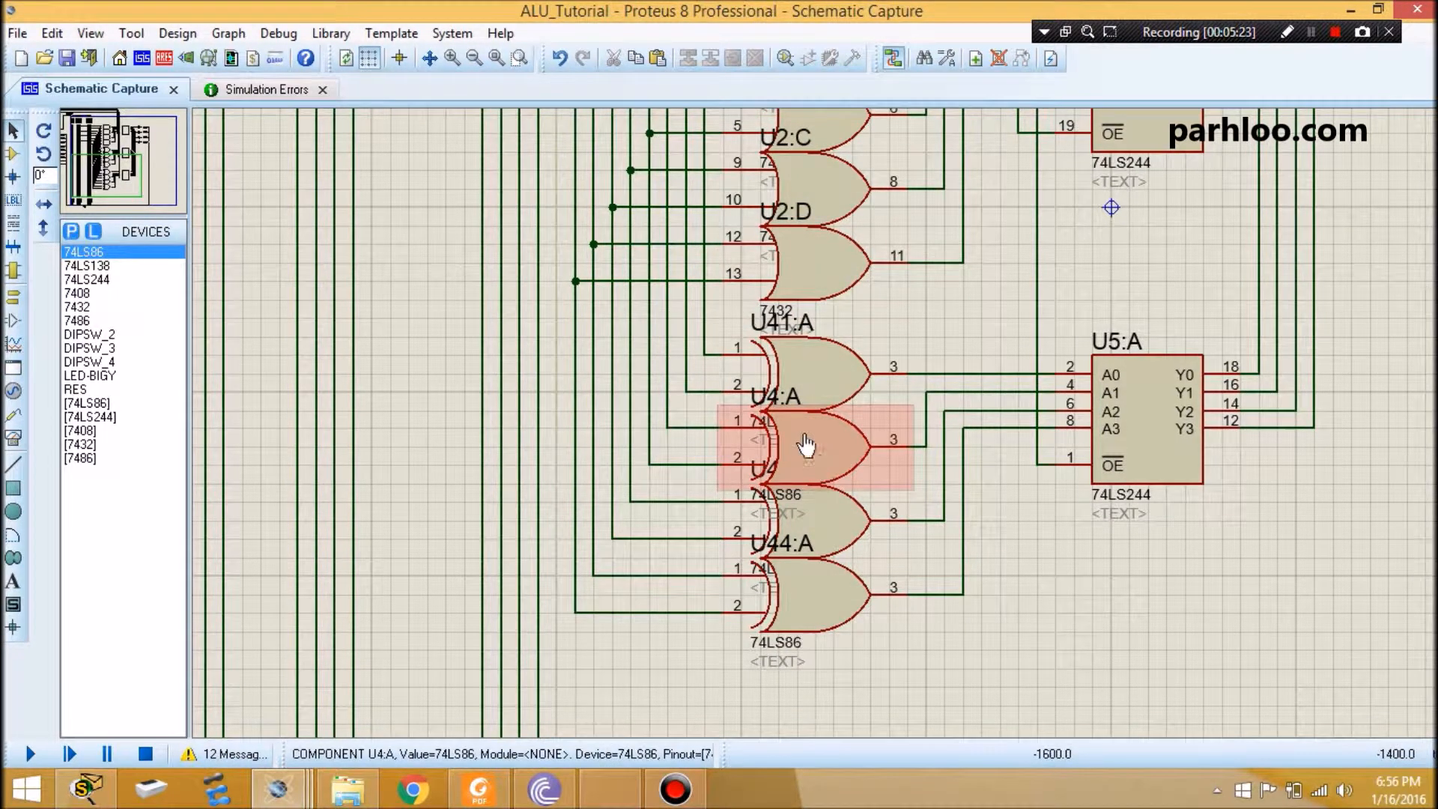
{"action": "left_click", "coordinate": [106, 158]}
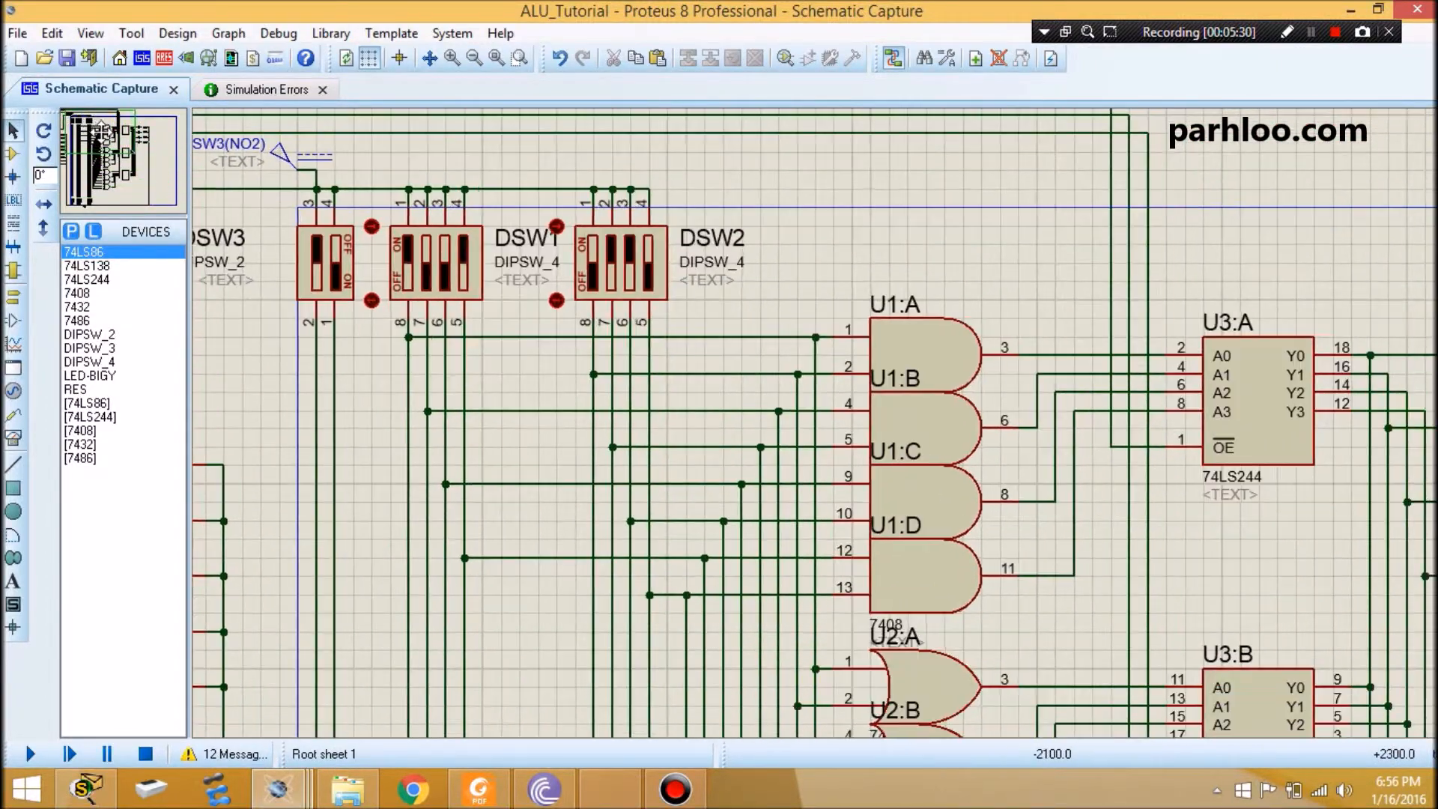
{"action": "left_click", "coordinate": [100, 133]}
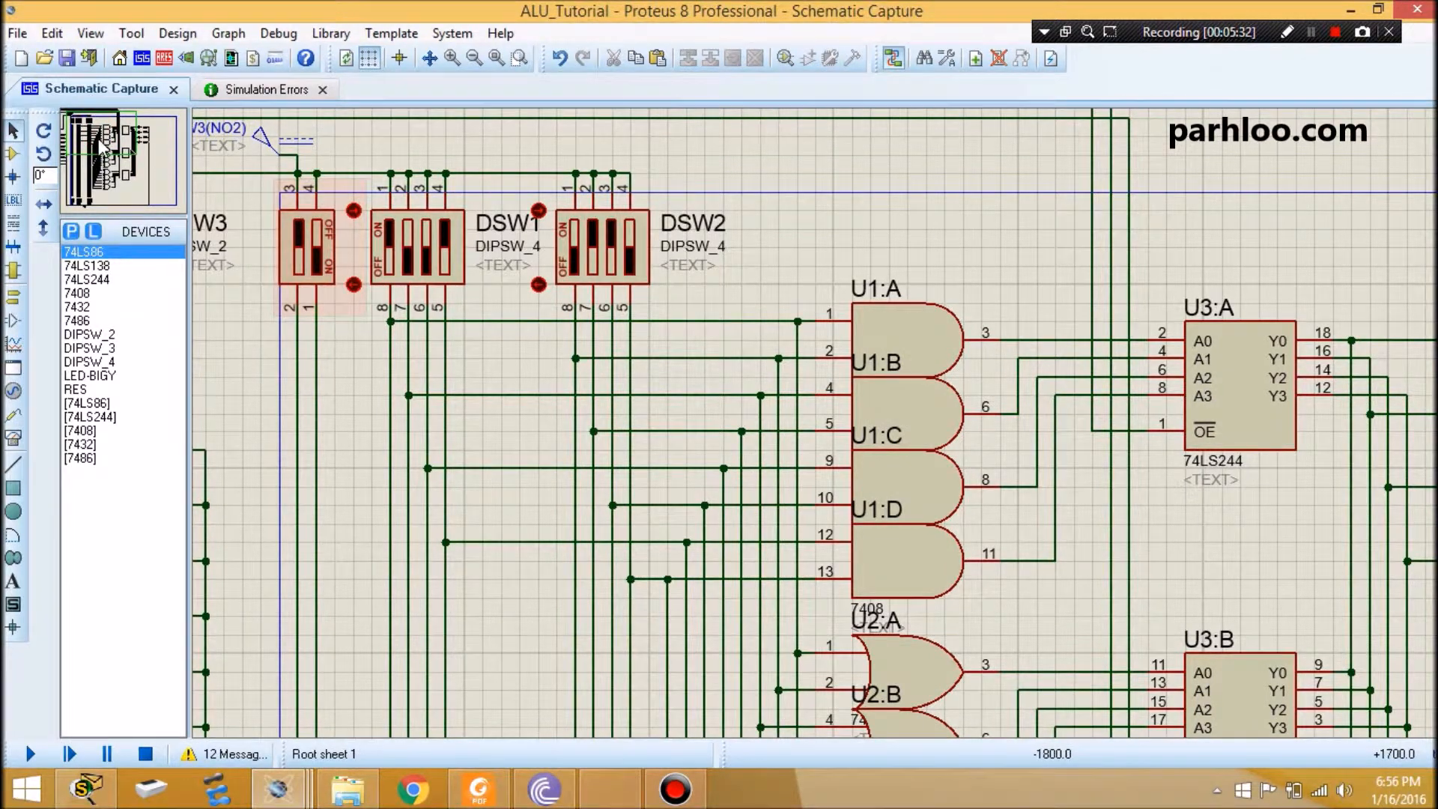
{"action": "left_click", "coordinate": [102, 144]}
{"action": "left_click", "coordinate": [102, 141]}
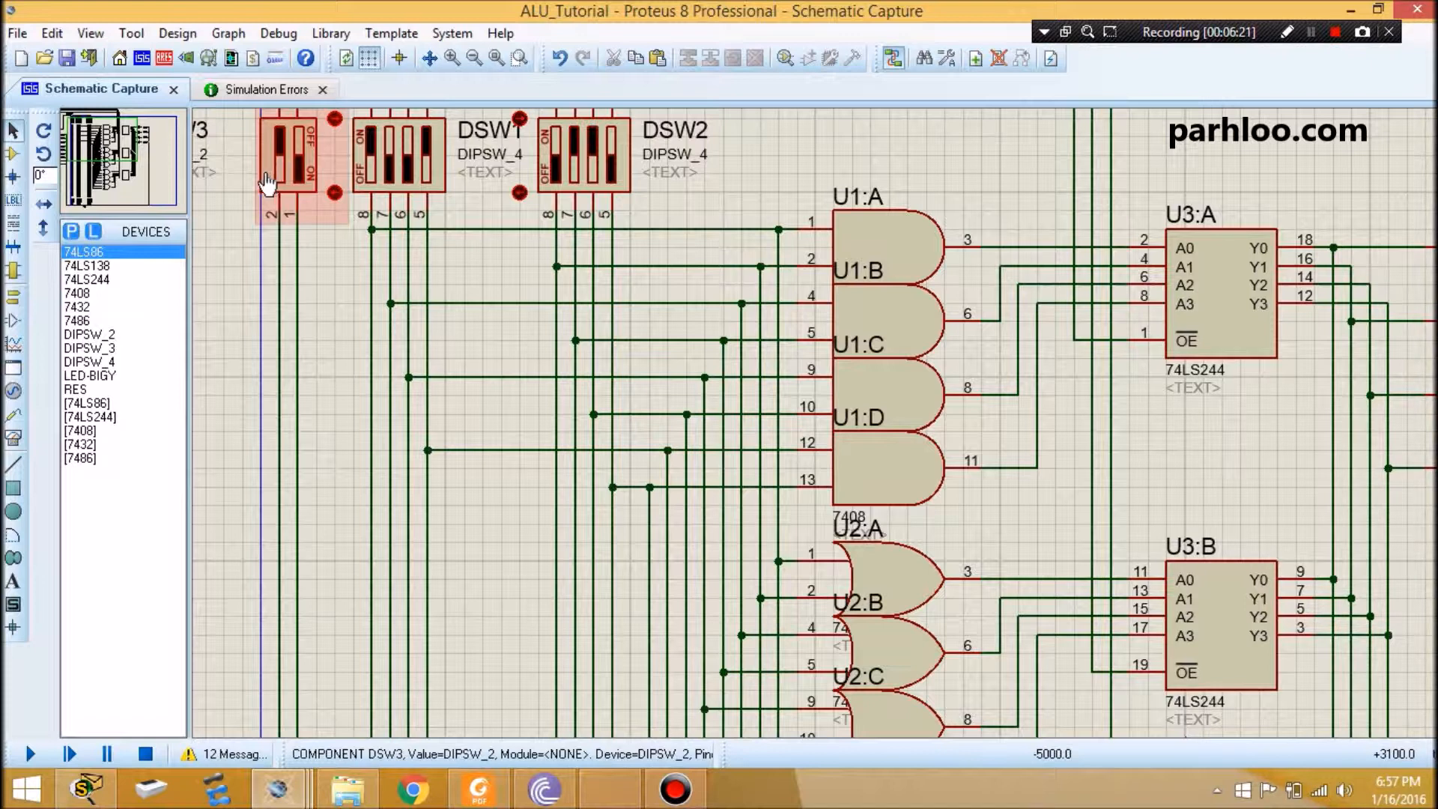
Step: Examine the decoder section, including the DSW4 select switch, the U6 inputs and outputs, and the output LEDs
{"action": "left_click_drag", "start_coordinate": [90, 146], "coordinate": [58, 142]}
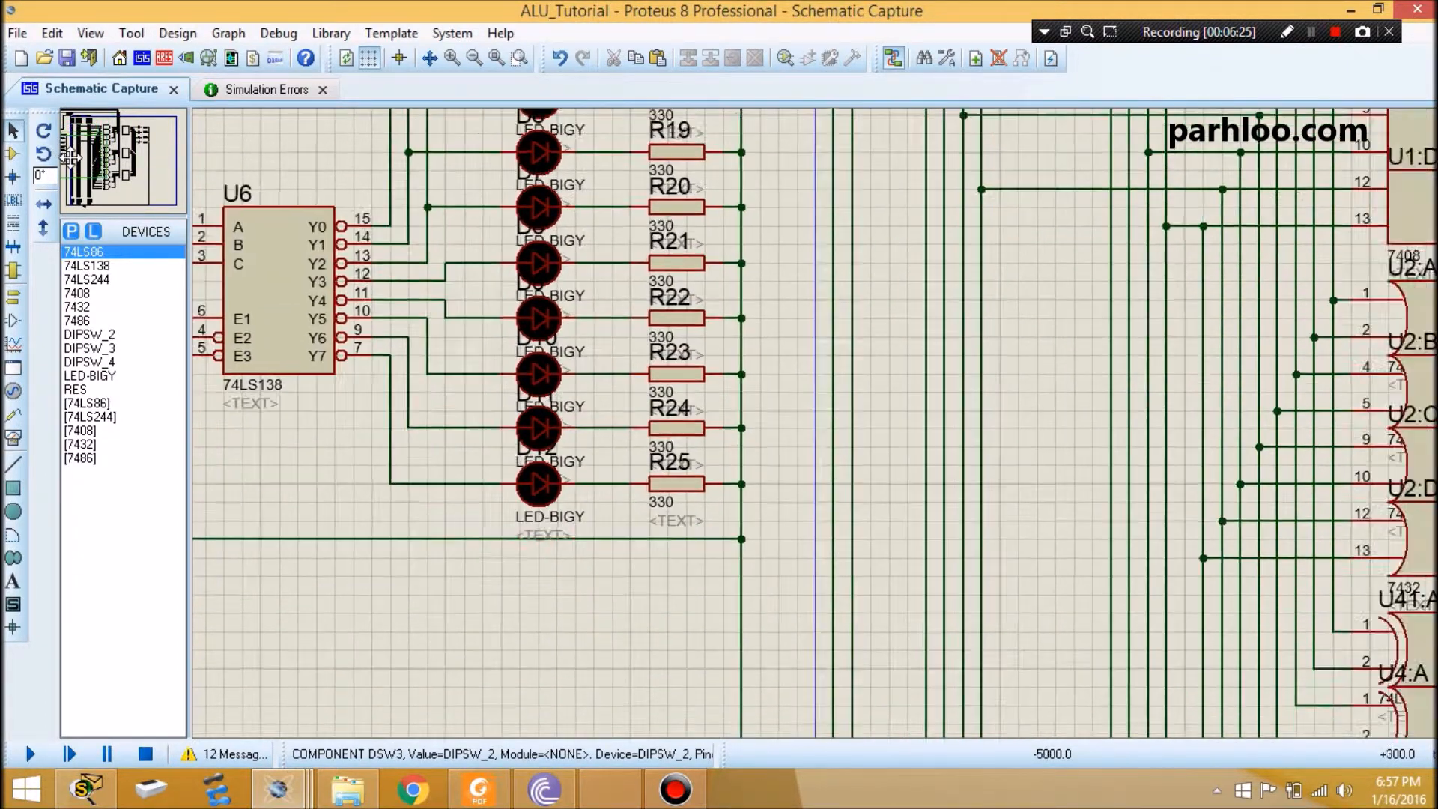
{"action": "left_click", "coordinate": [60, 149]}
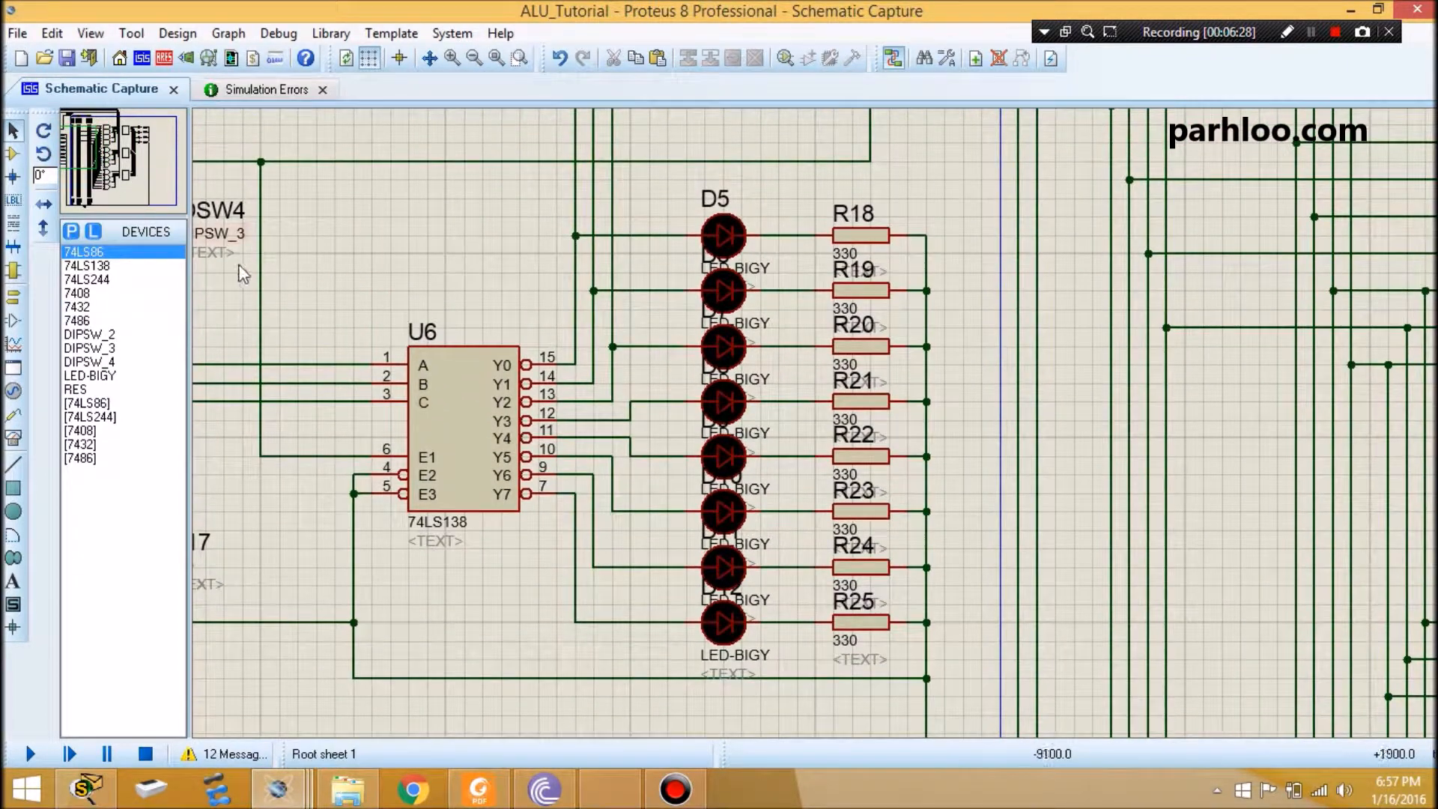
{"action": "left_click", "coordinate": [63, 150]}
{"action": "left_click", "coordinate": [60, 149]}
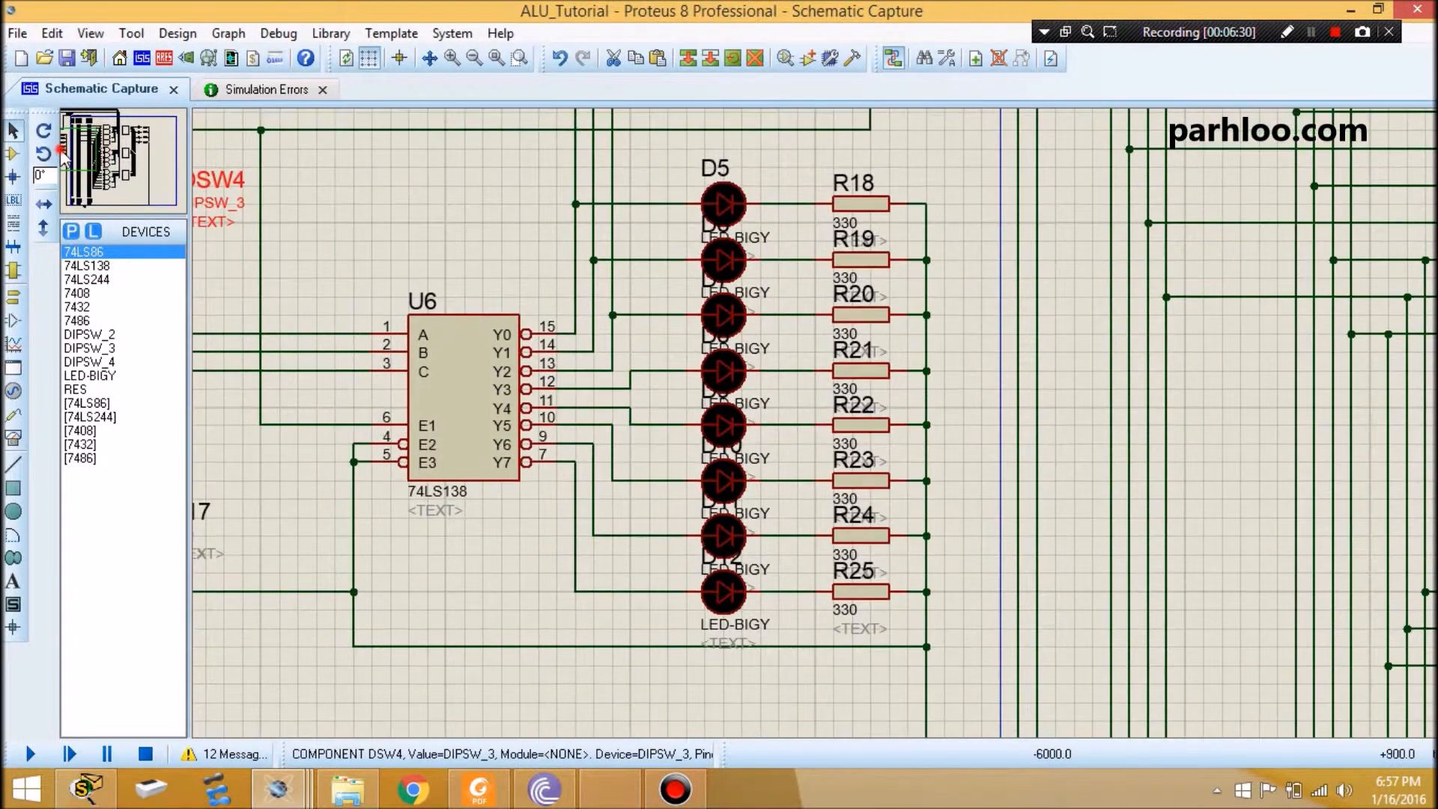
{"action": "left_click", "coordinate": [73, 182]}
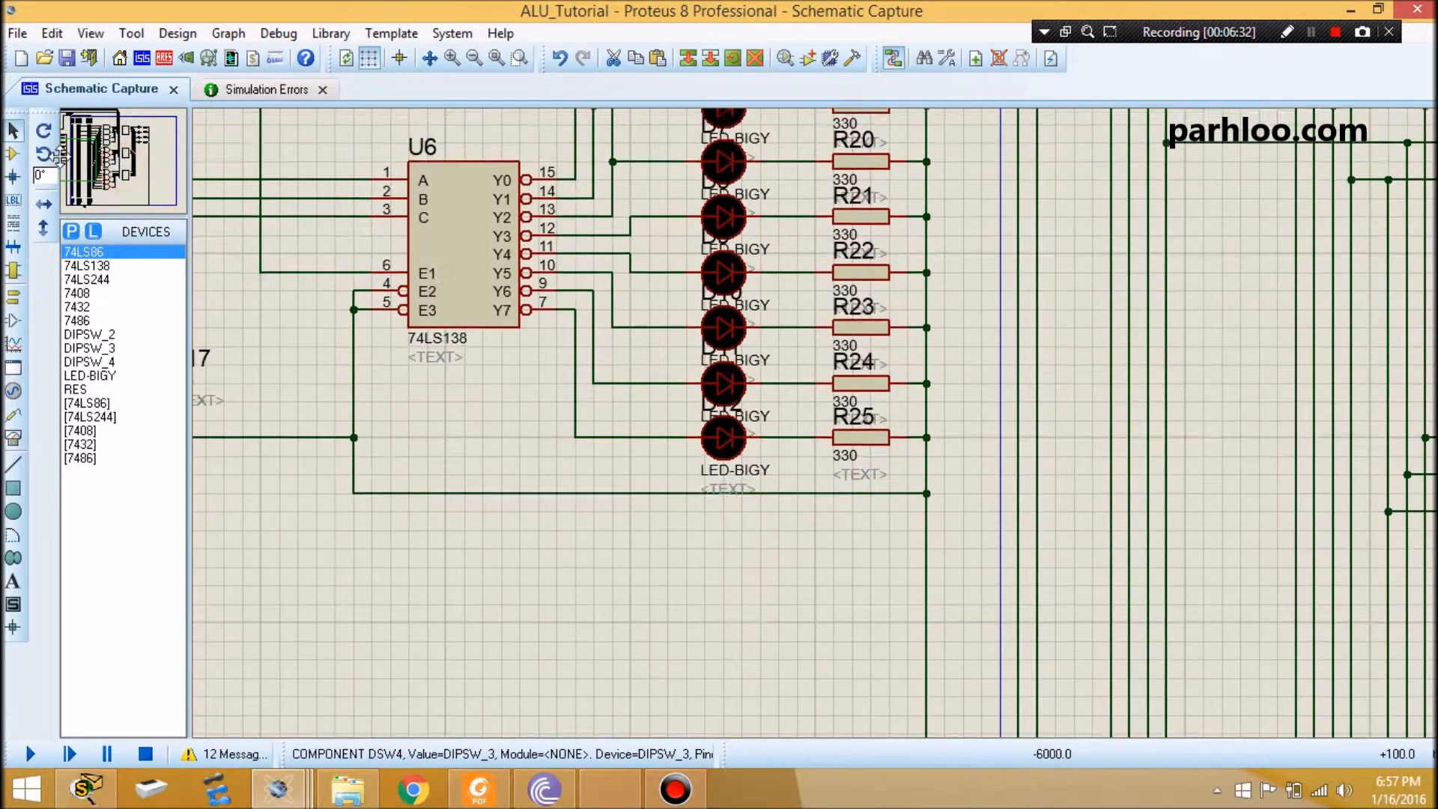
{"action": "left_click", "coordinate": [60, 144]}
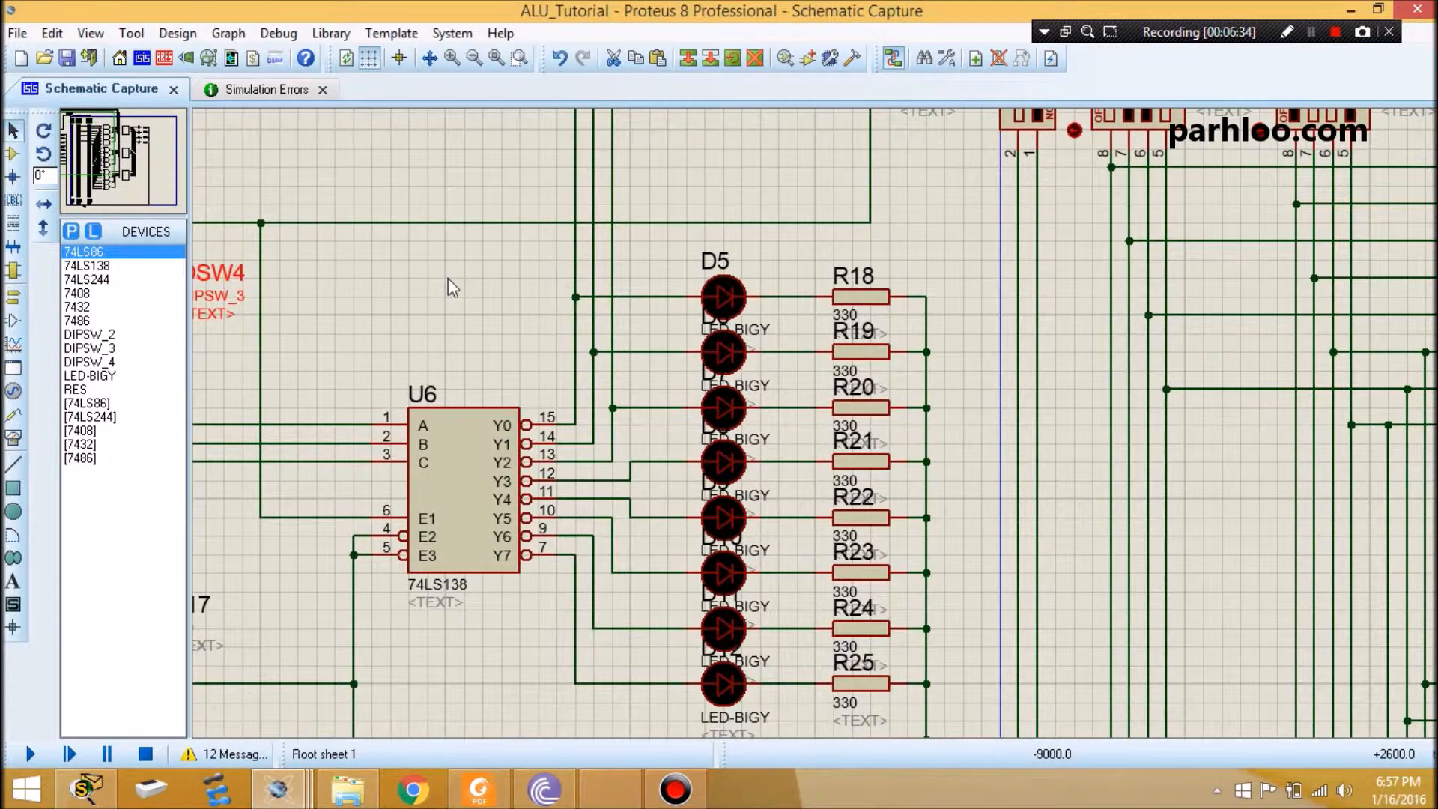
{"action": "scroll", "coordinate": [448, 278], "scroll_direction": "down", "scroll_amount": 1}
{"action": "left_click", "coordinate": [291, 262]}
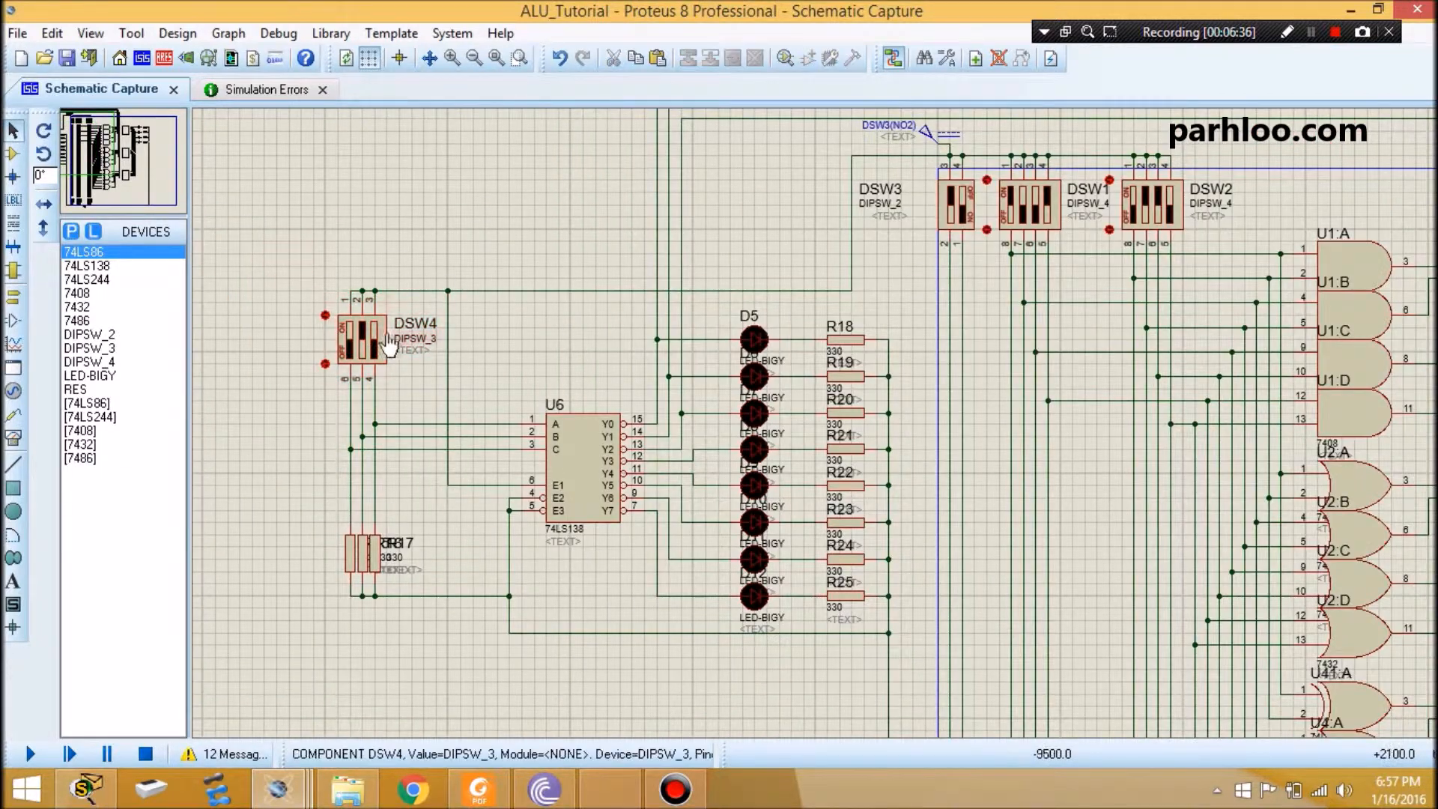
{"action": "left_click", "coordinate": [619, 444]}
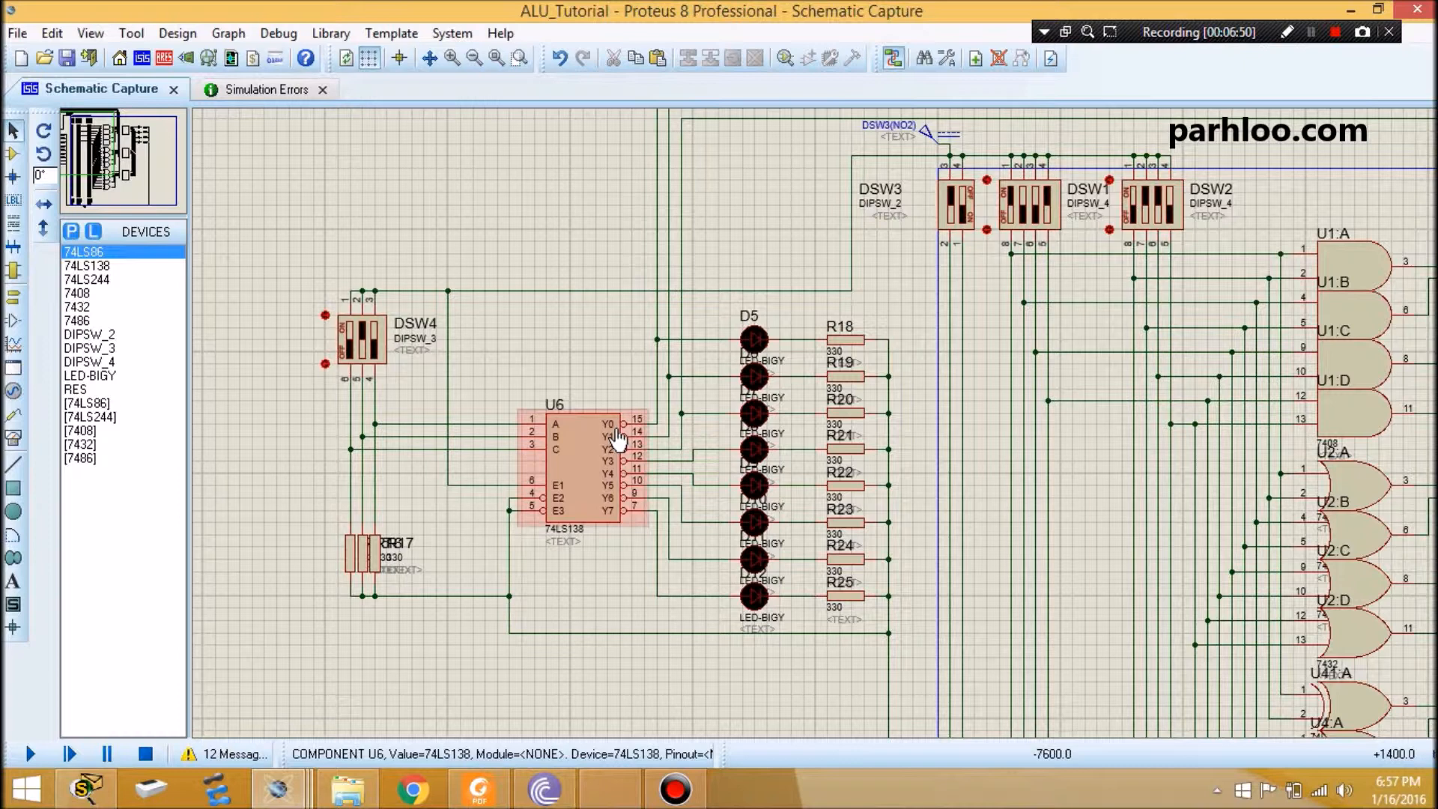
{"action": "left_click", "coordinate": [581, 360]}
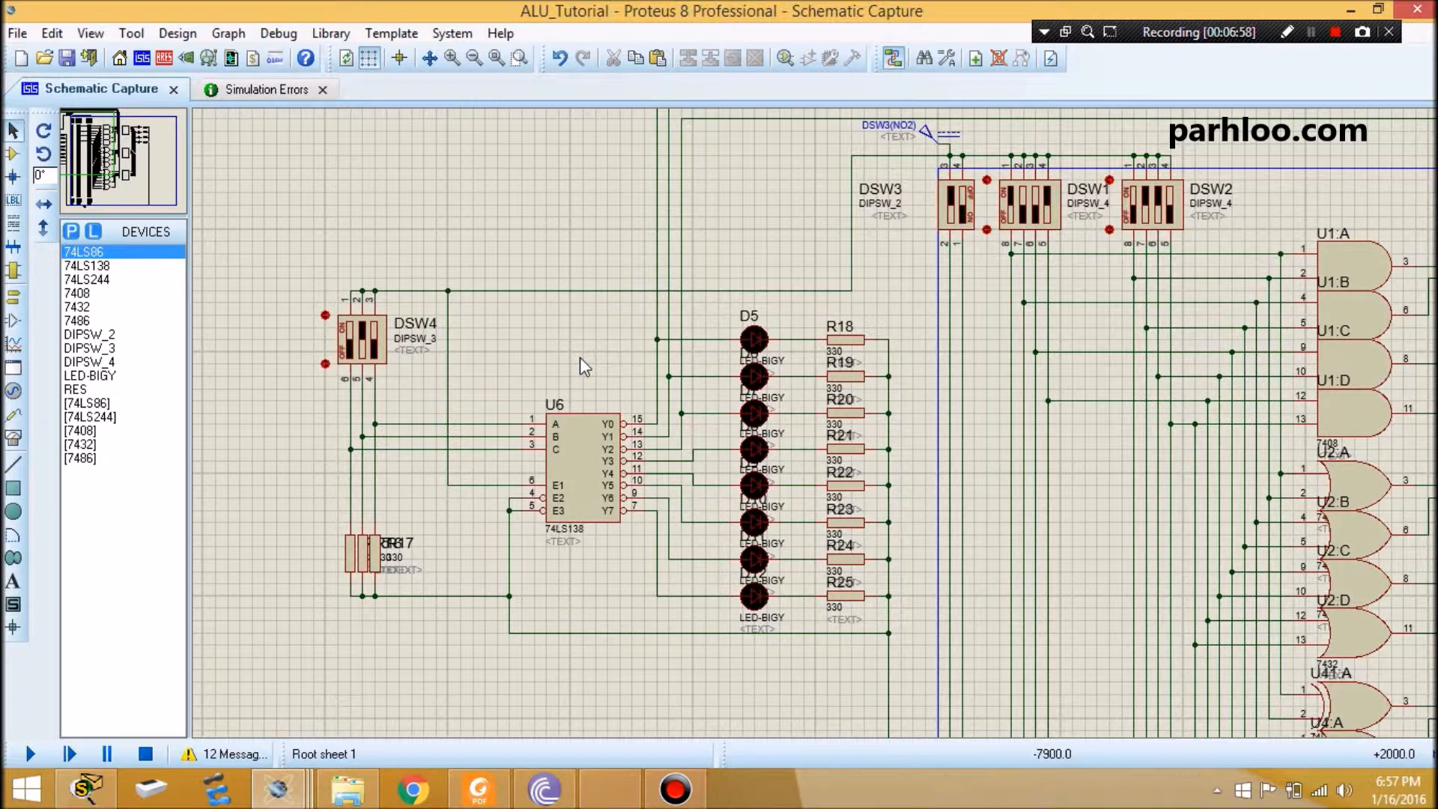
{"action": "left_click", "coordinate": [565, 554]}
Step: Set DSW4 to the CBA combination 001 and switch both DSW3 switches on
{"action": "left_click", "coordinate": [362, 346]}
{"action": "left_click", "coordinate": [372, 341]}
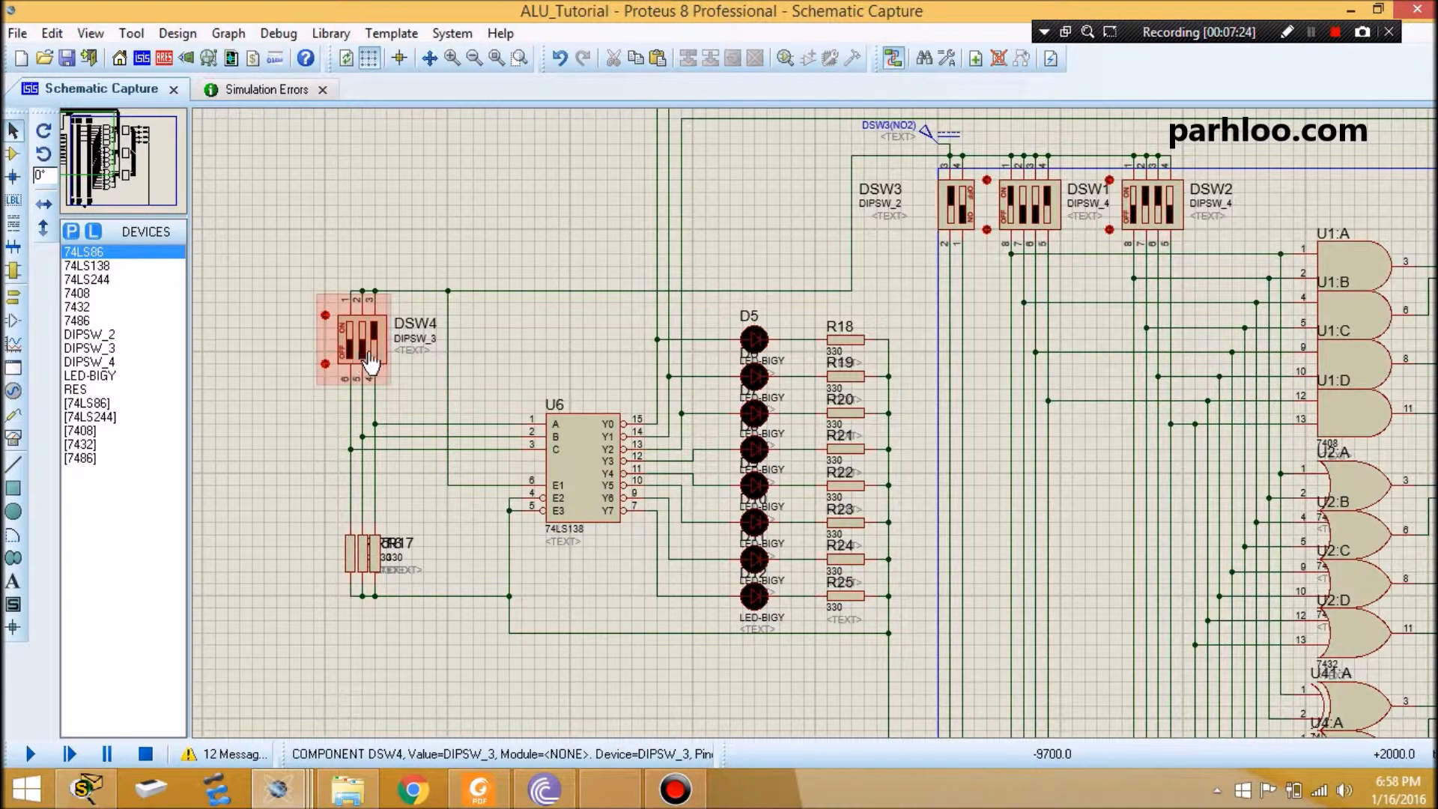
{"action": "left_click", "coordinate": [953, 221]}
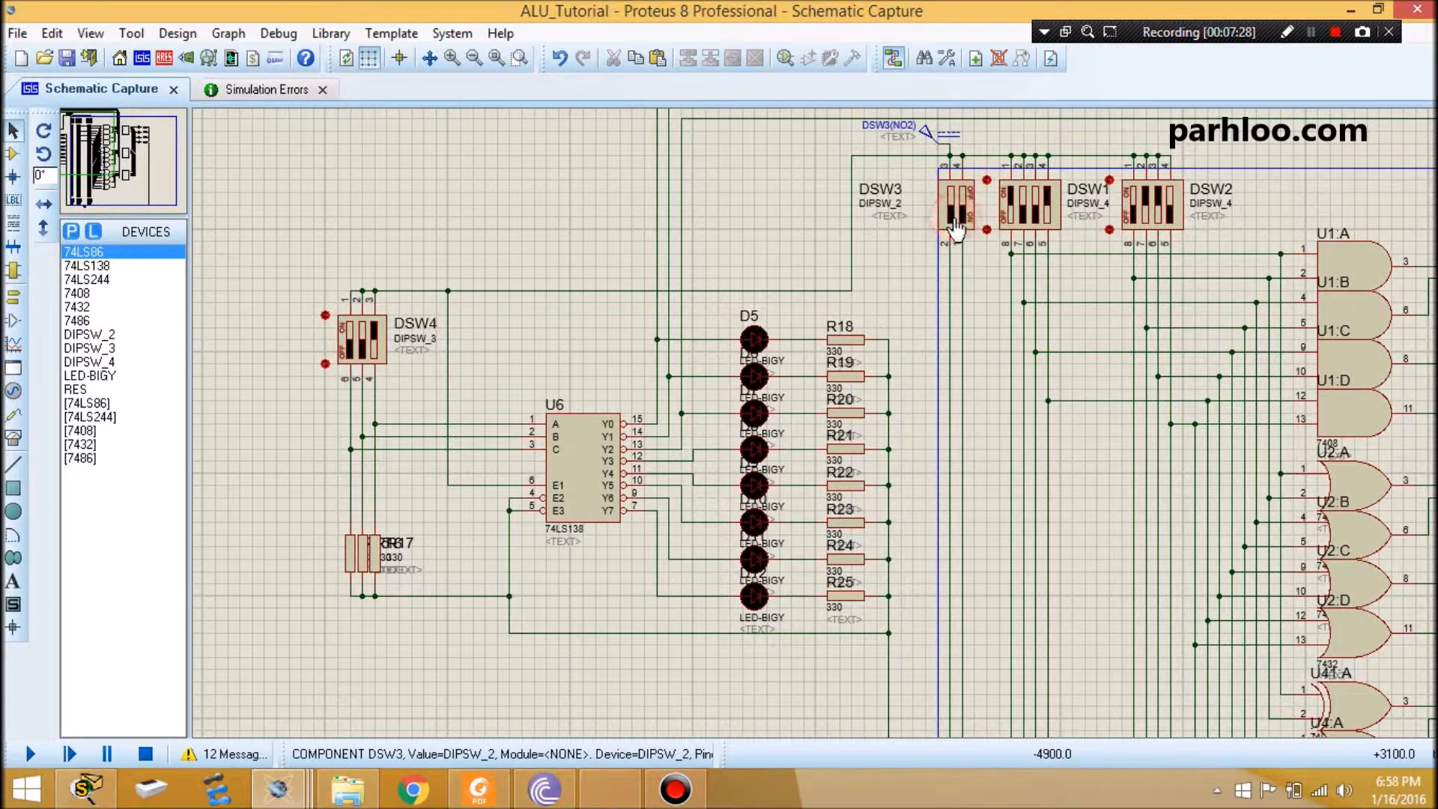
{"action": "left_click", "coordinate": [971, 223]}
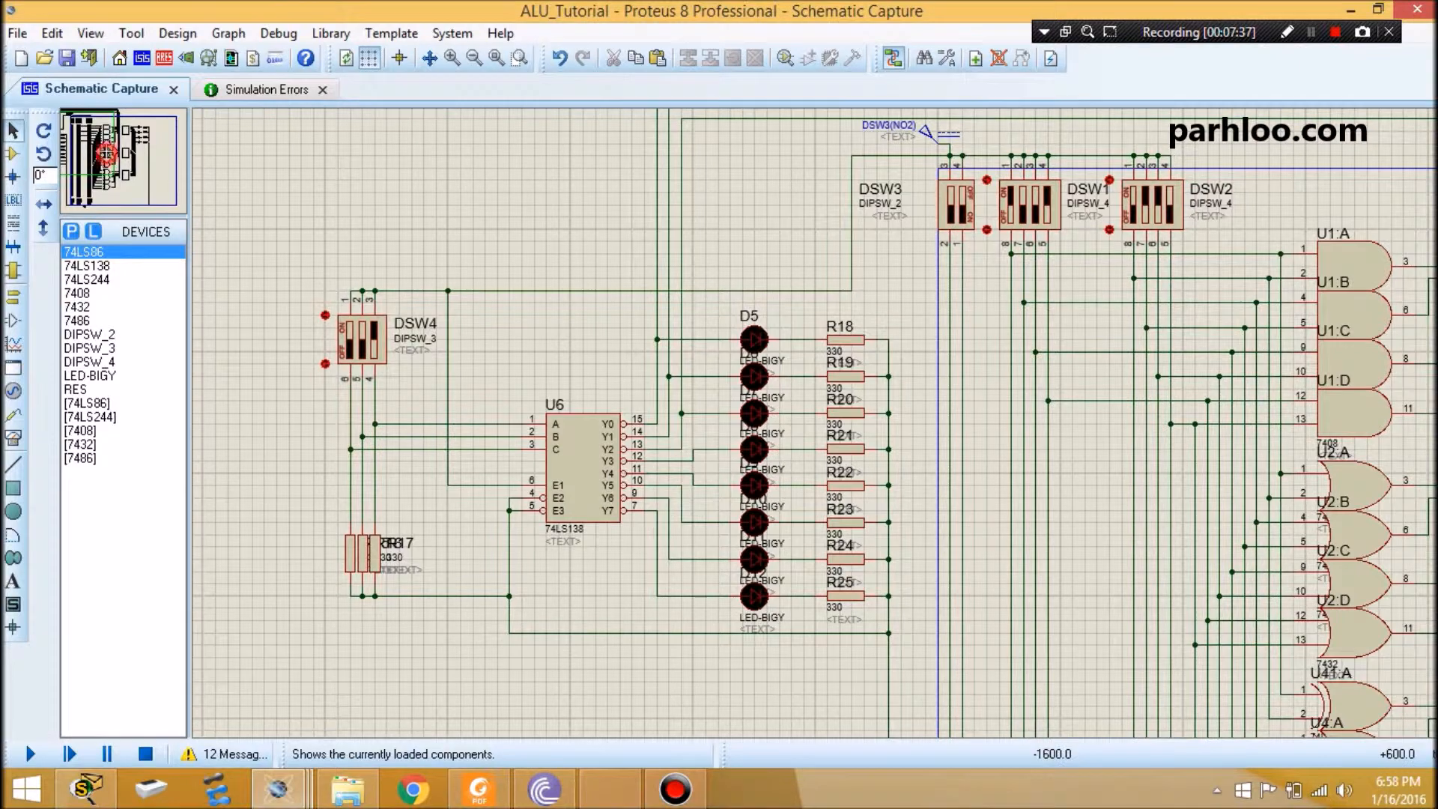
Step: Highlight the net of U6 output Y2 on the schematic and trace it to the enable pin of buffer U5:A
{"action": "left_click", "coordinate": [105, 150]}
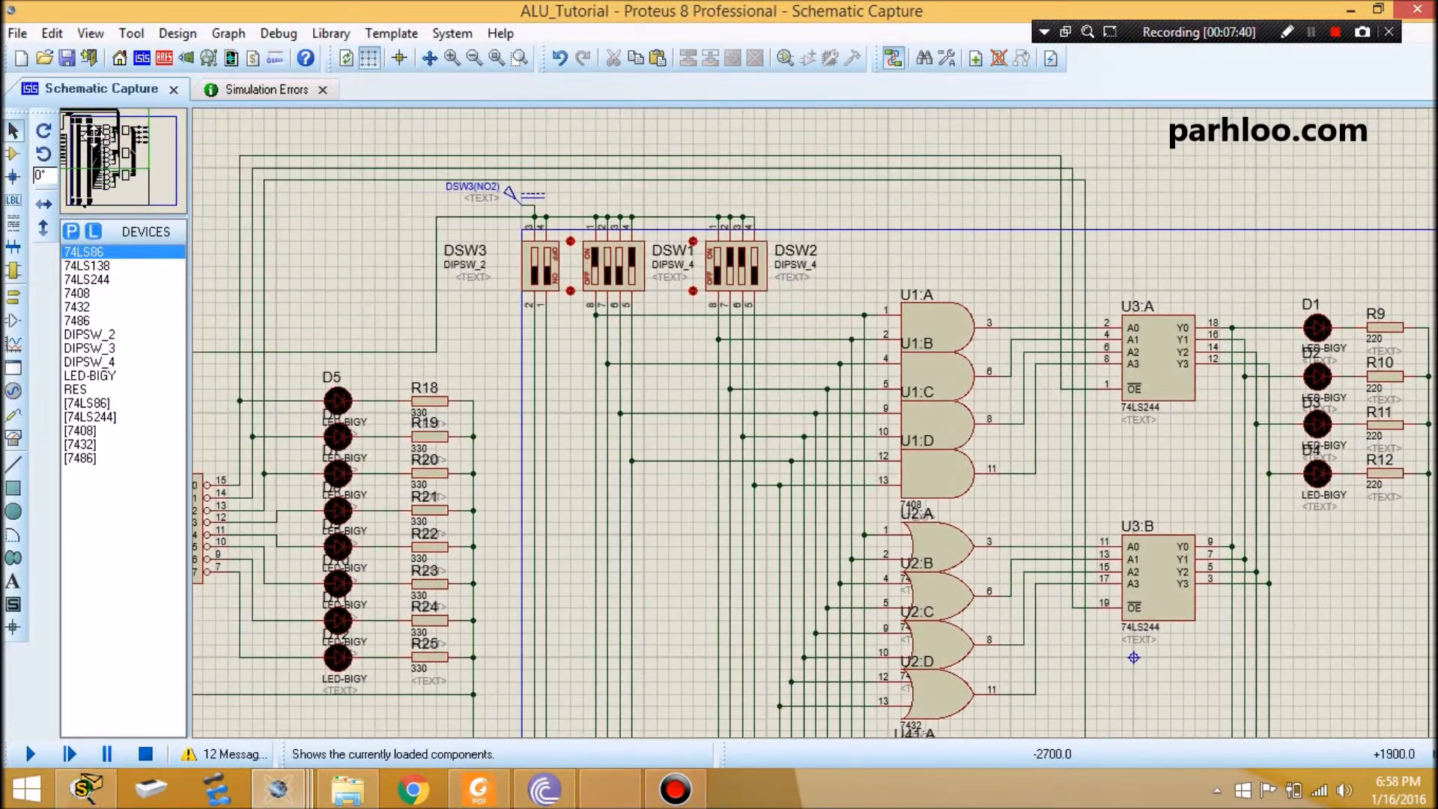
{"action": "left_click", "coordinate": [91, 137]}
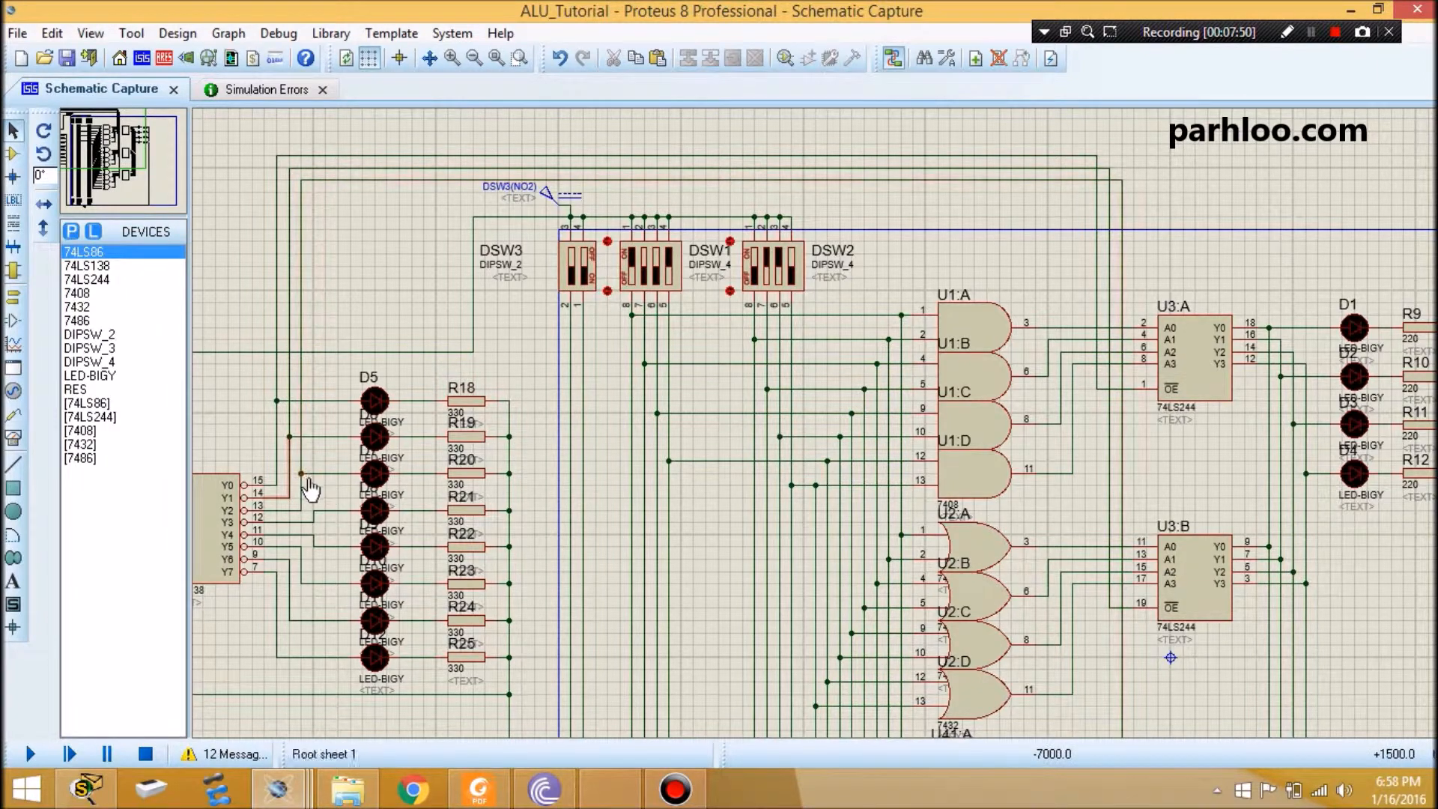
{"action": "right_click", "coordinate": [298, 468]}
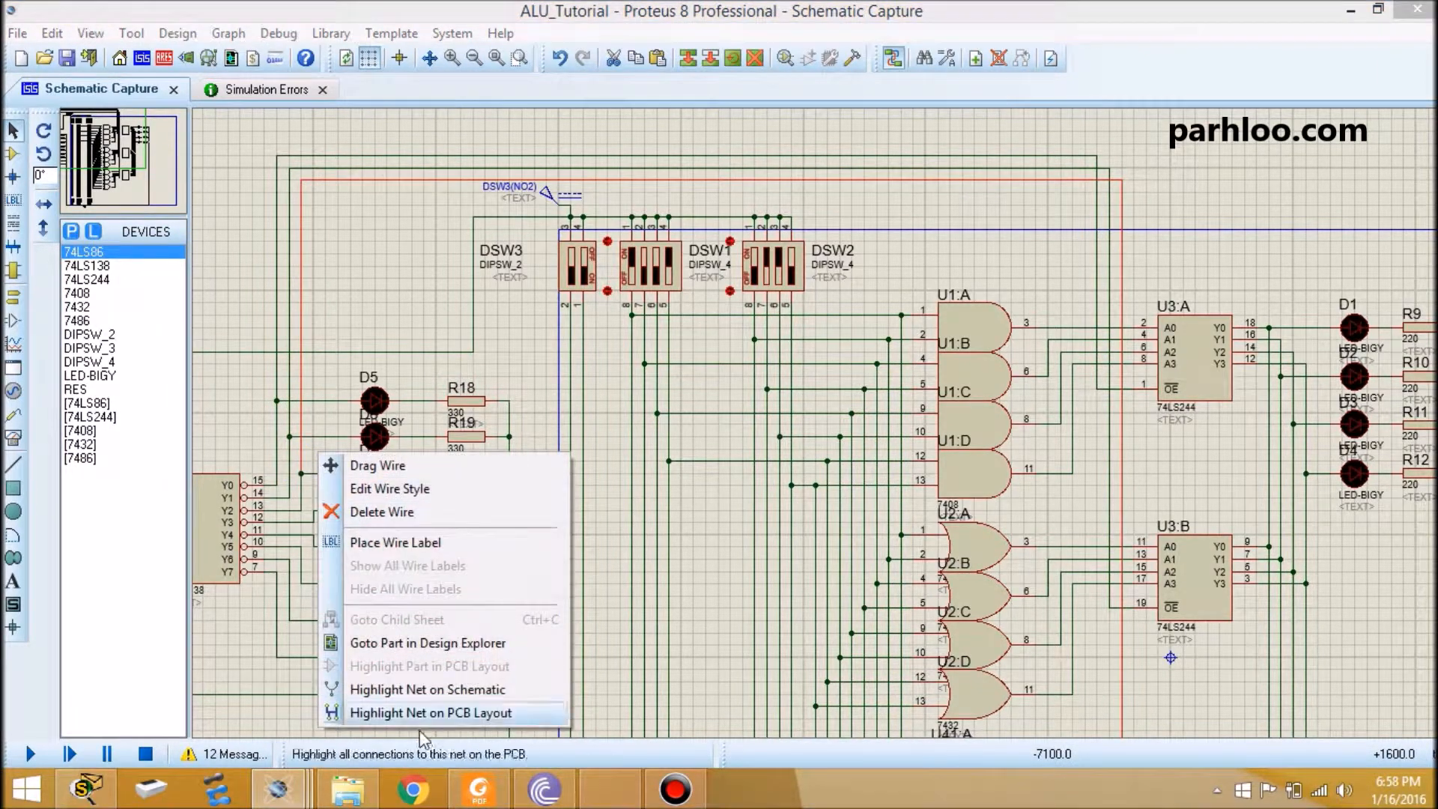
{"action": "left_click", "coordinate": [403, 691]}
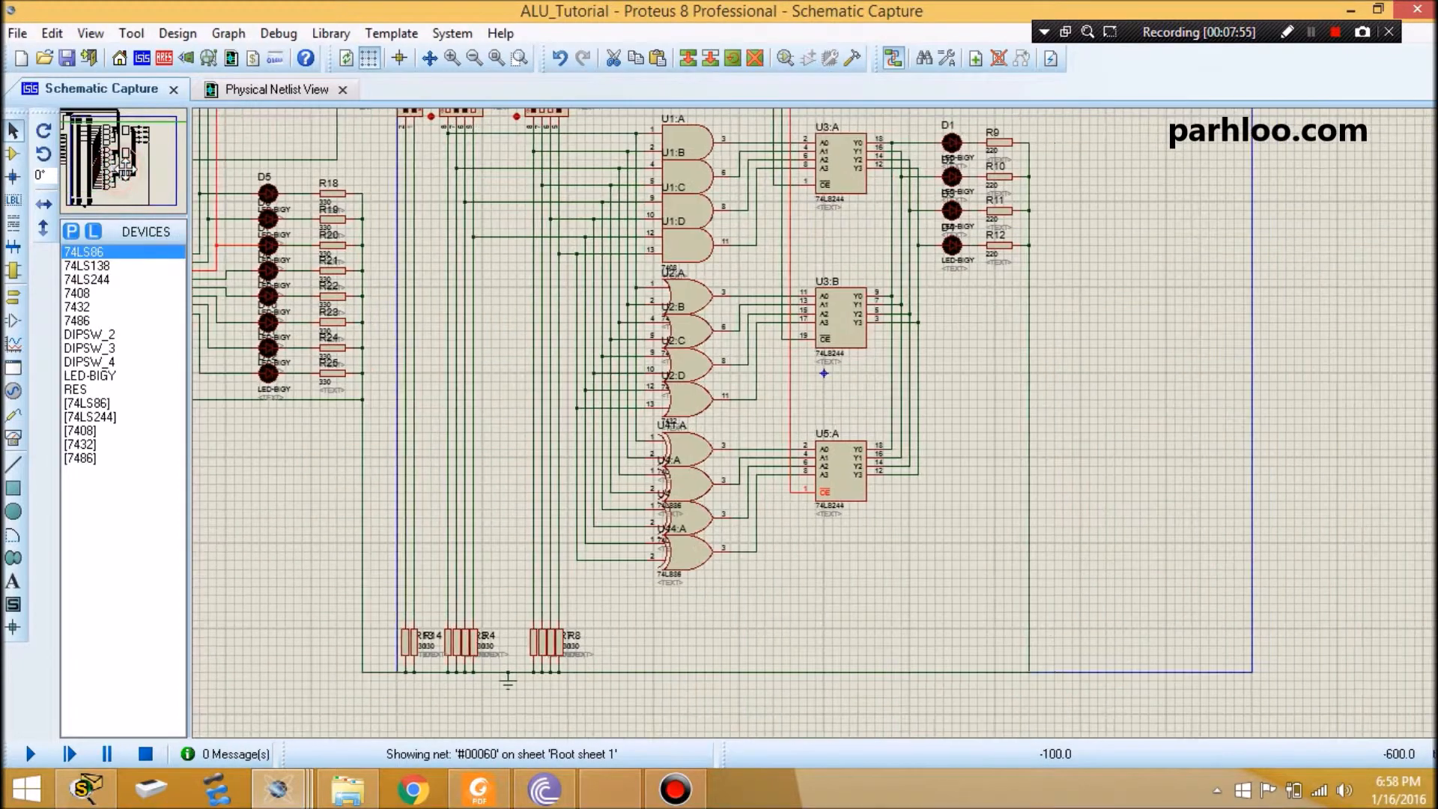
{"action": "left_click", "coordinate": [127, 170]}
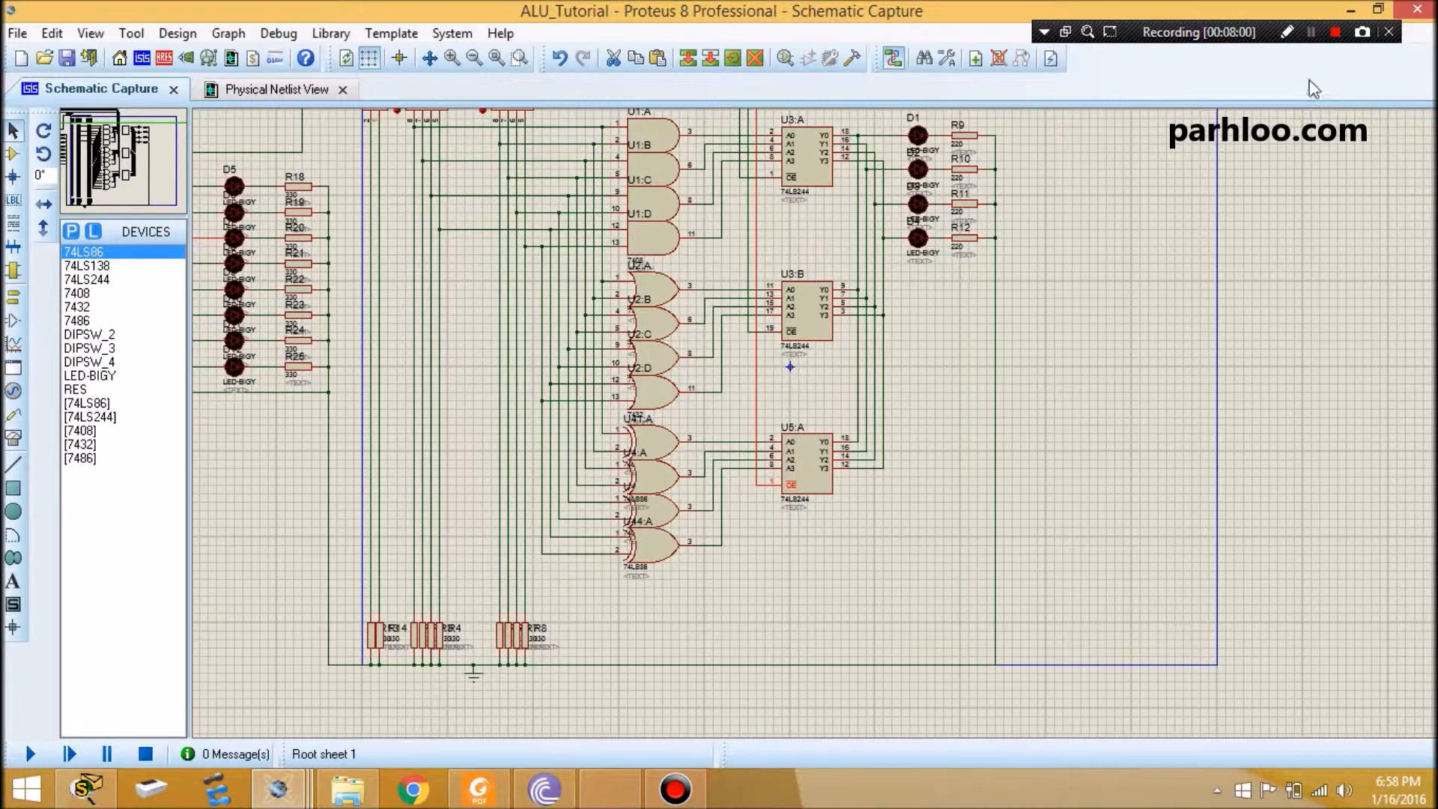
{"action": "left_click", "coordinate": [1312, 32]}
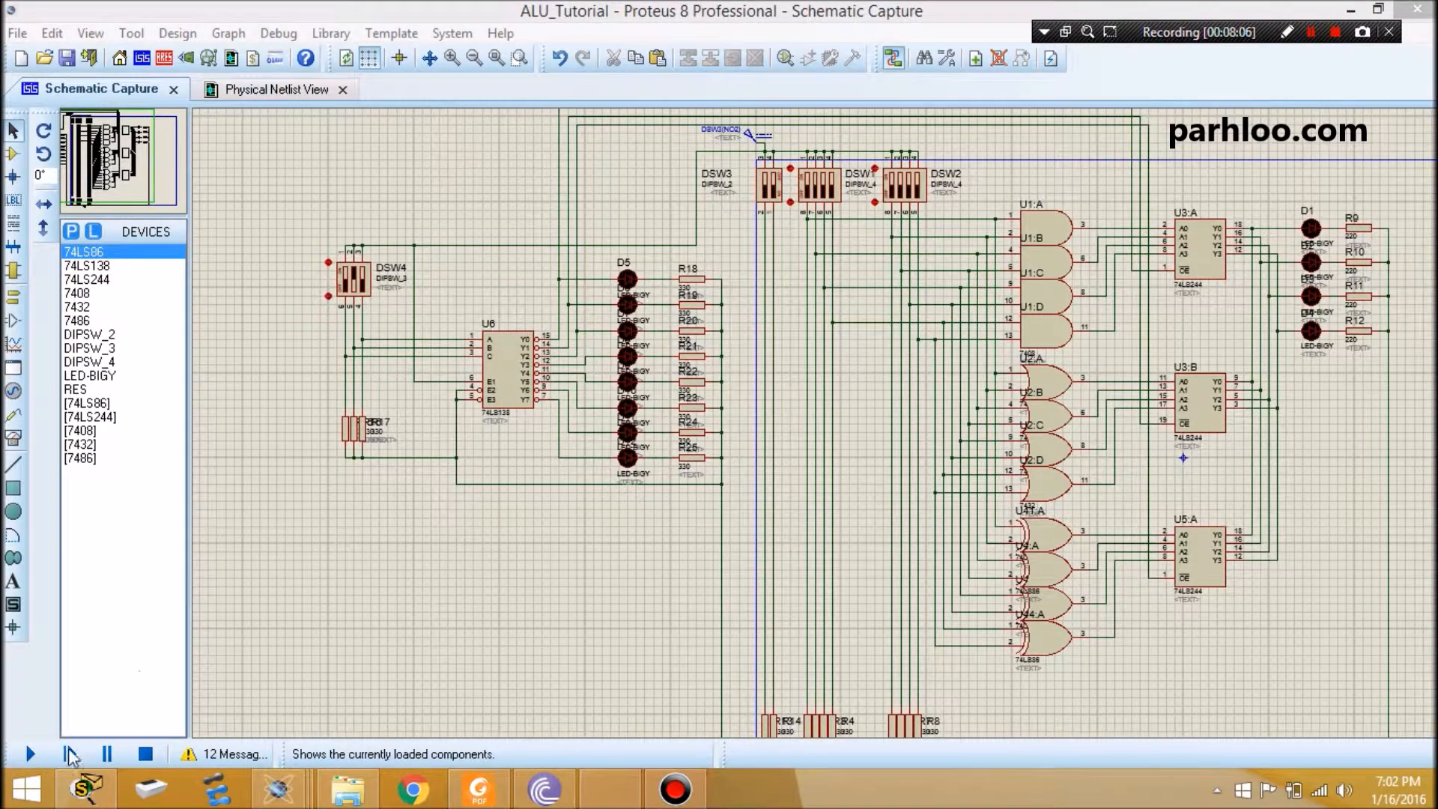
Step: Start the ALU simulation and set DSW4 to the CBA combination 000
{"action": "left_click", "coordinate": [30, 754]}
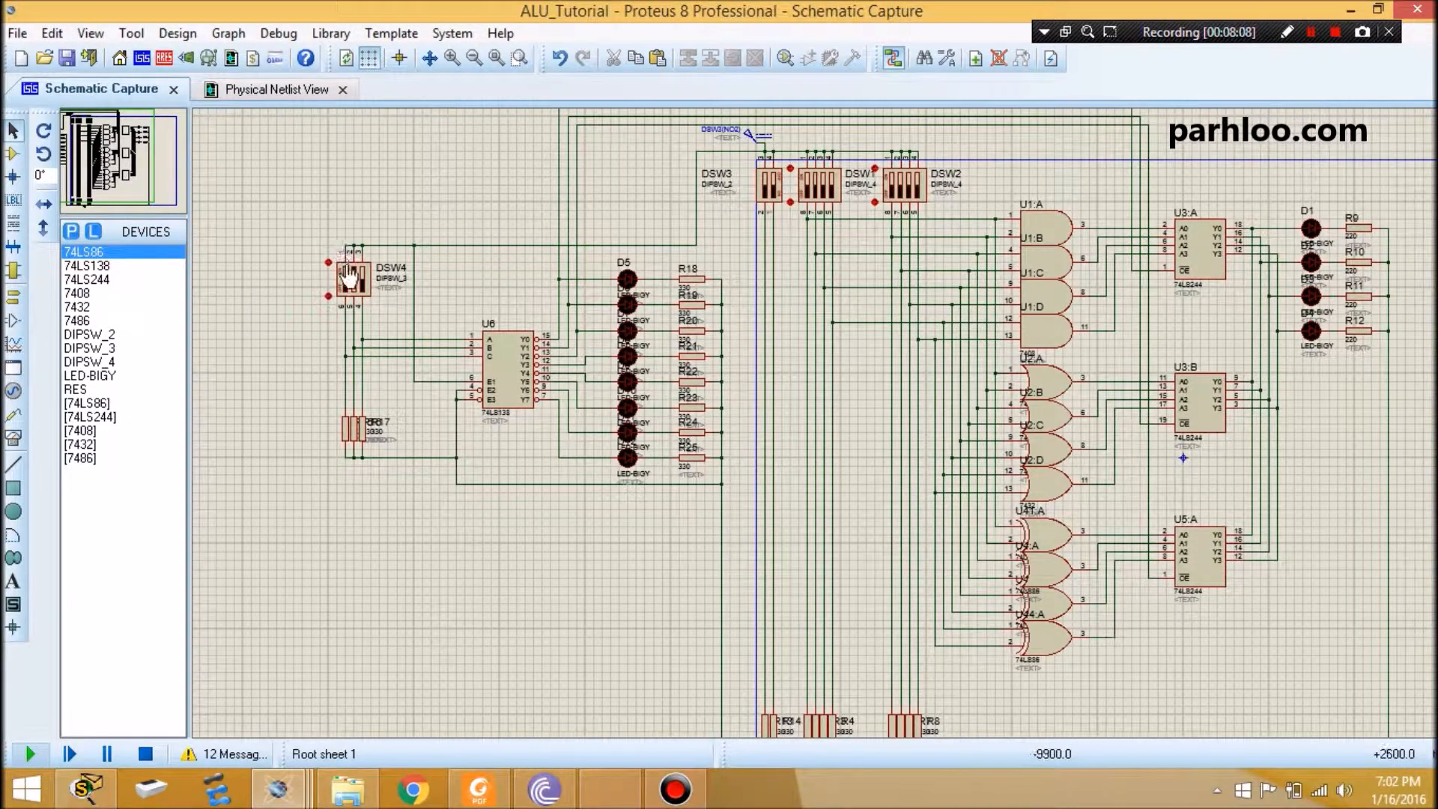
{"action": "left_click", "coordinate": [362, 291]}
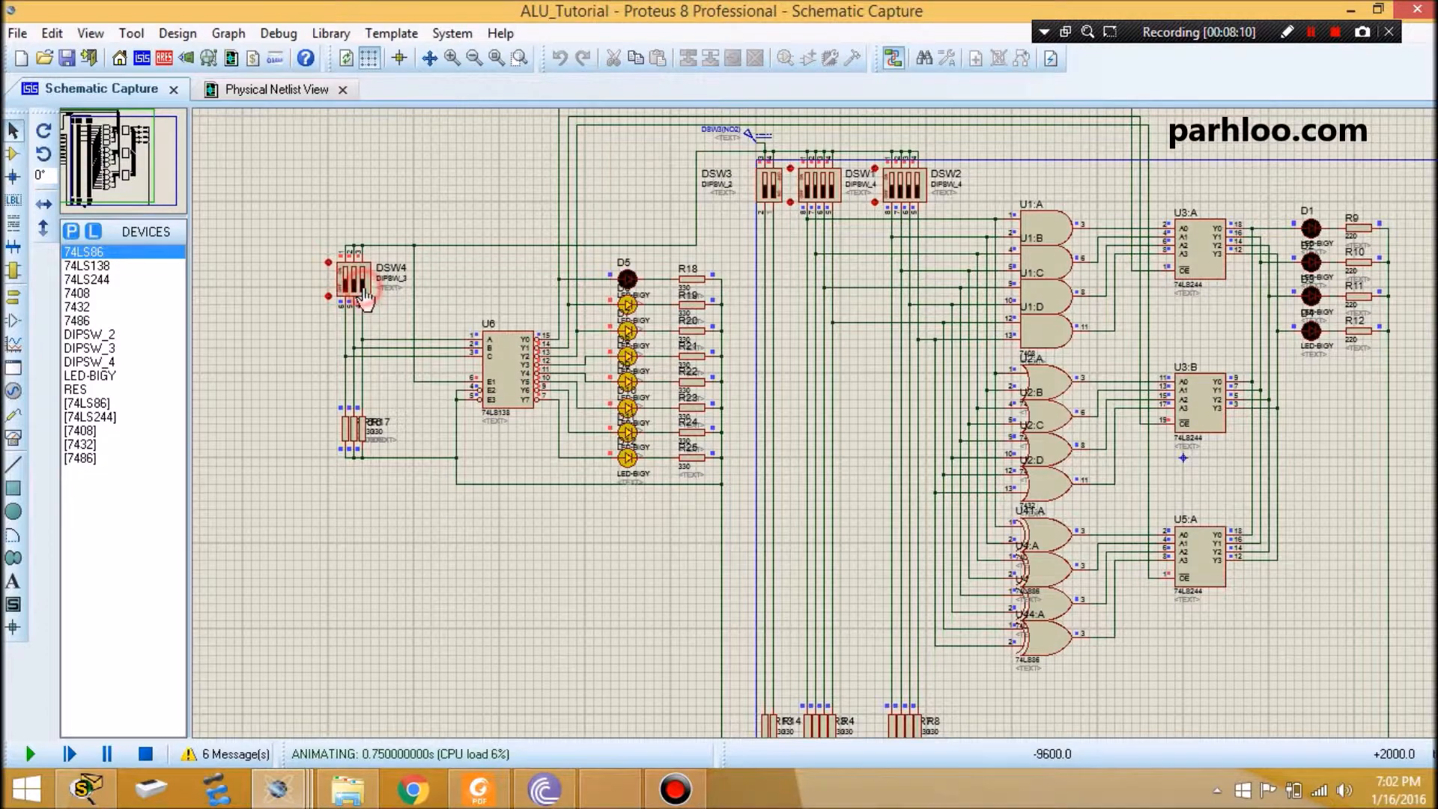
{"action": "left_click", "coordinate": [363, 290]}
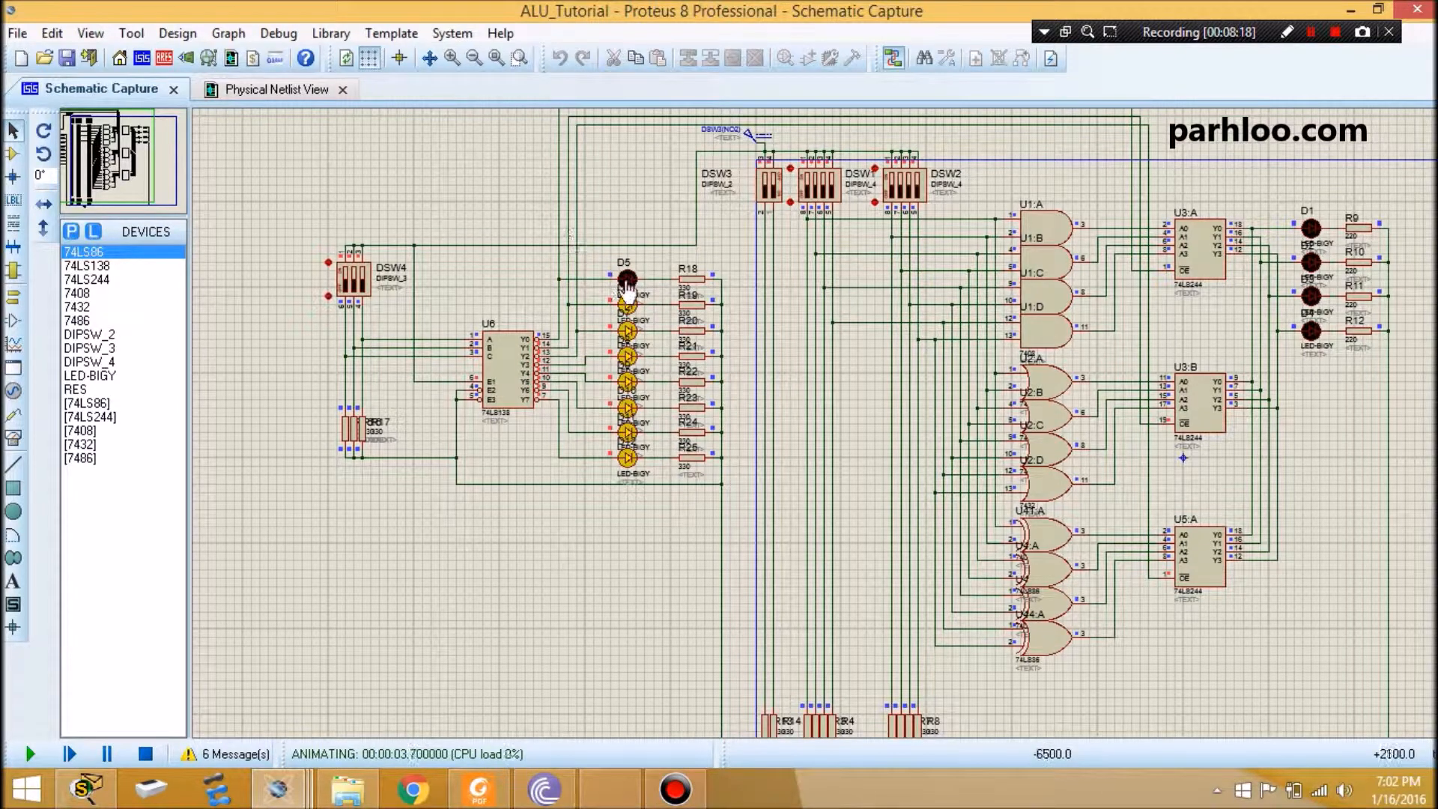
Step: Inspect the enable pins of buffers U3:A and U3:B and the output LEDs D1 to D4 in the running simulation
{"action": "left_click", "coordinate": [1199, 255]}
{"action": "scroll", "coordinate": [816, 422], "scroll_direction": "up", "scroll_amount": 2}
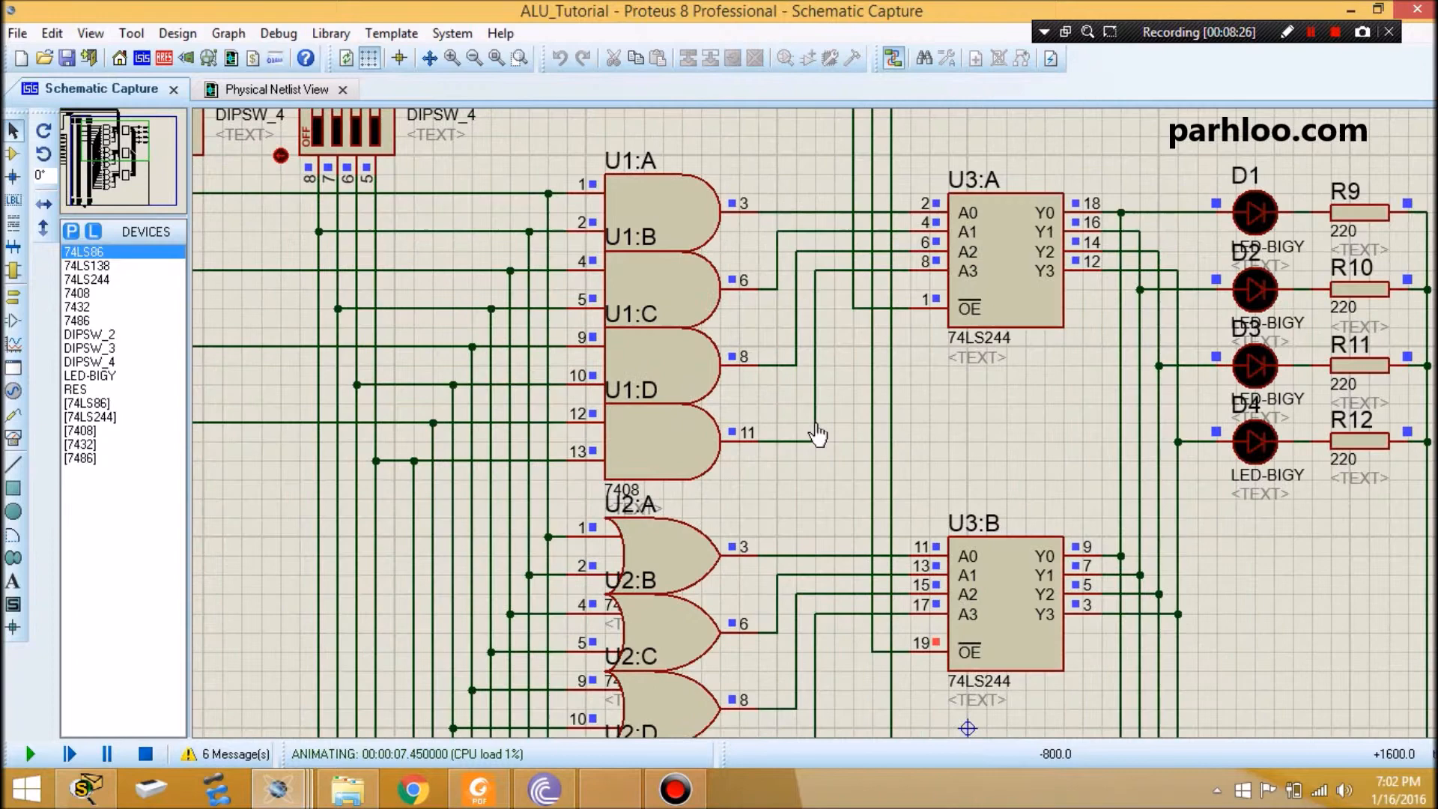
{"action": "left_click", "coordinate": [134, 144]}
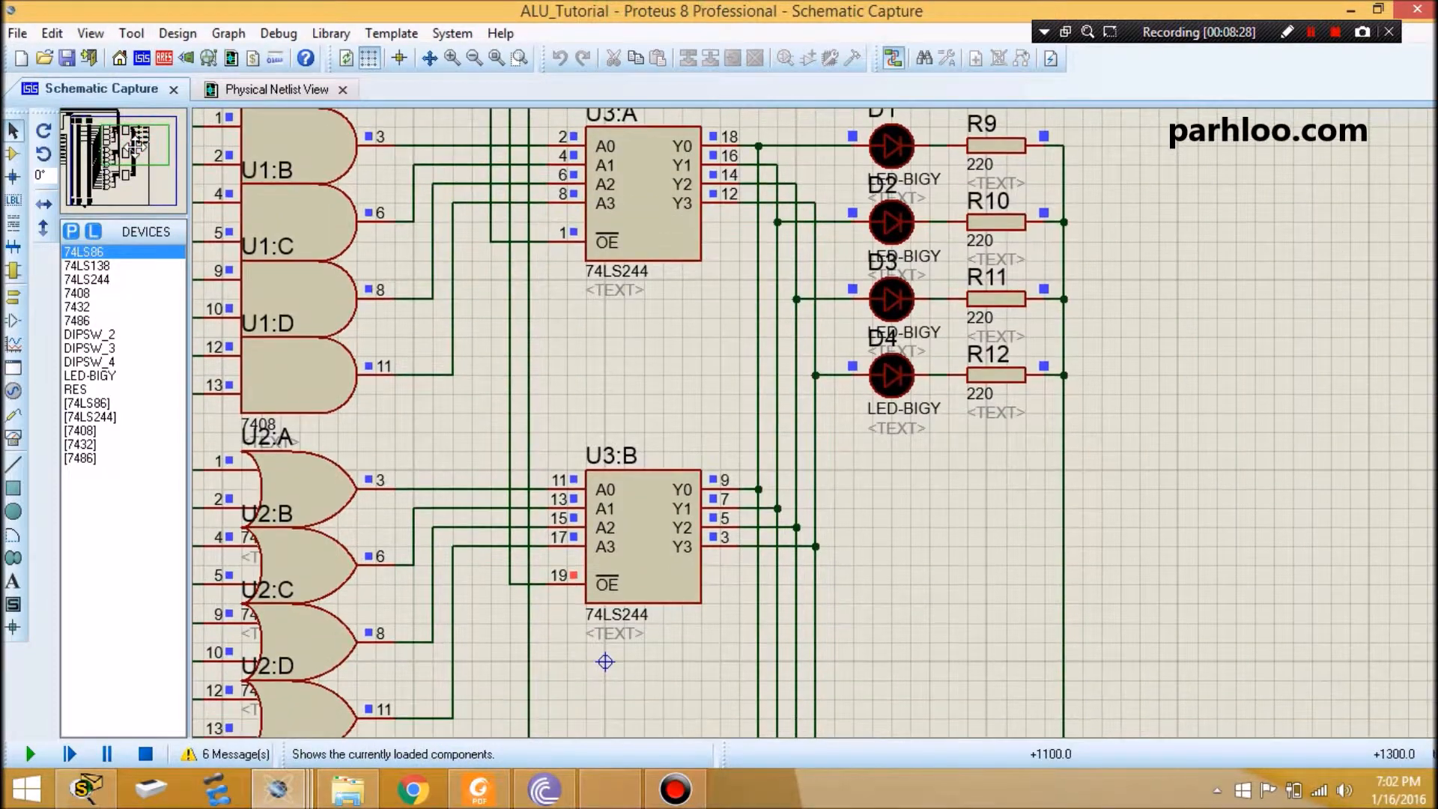
{"action": "left_click", "coordinate": [131, 141]}
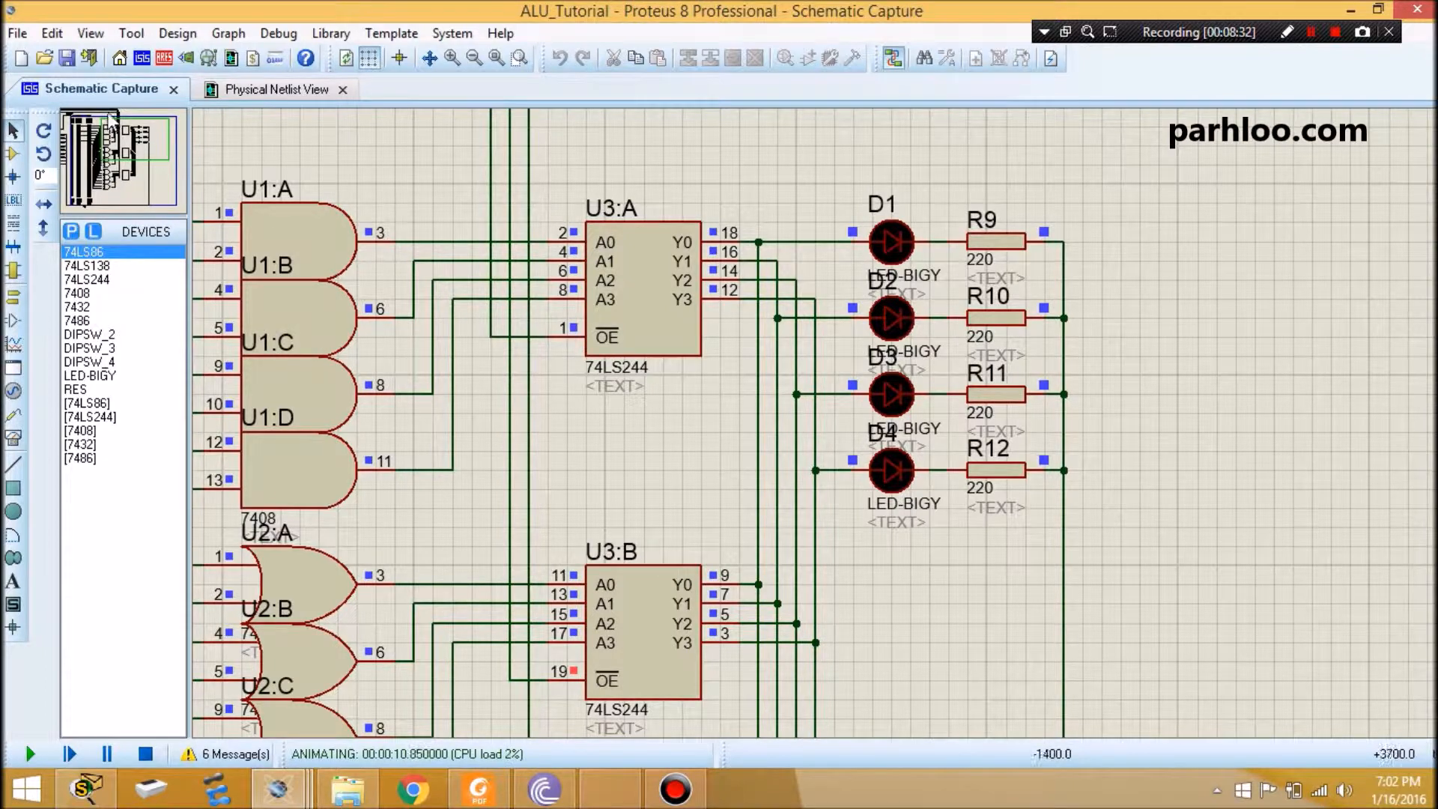
Step: Switch on switches 1 and 4 of both DSW1 and DSW2 to test the AND operation
{"action": "left_click", "coordinate": [131, 155]}
{"action": "left_click", "coordinate": [131, 163]}
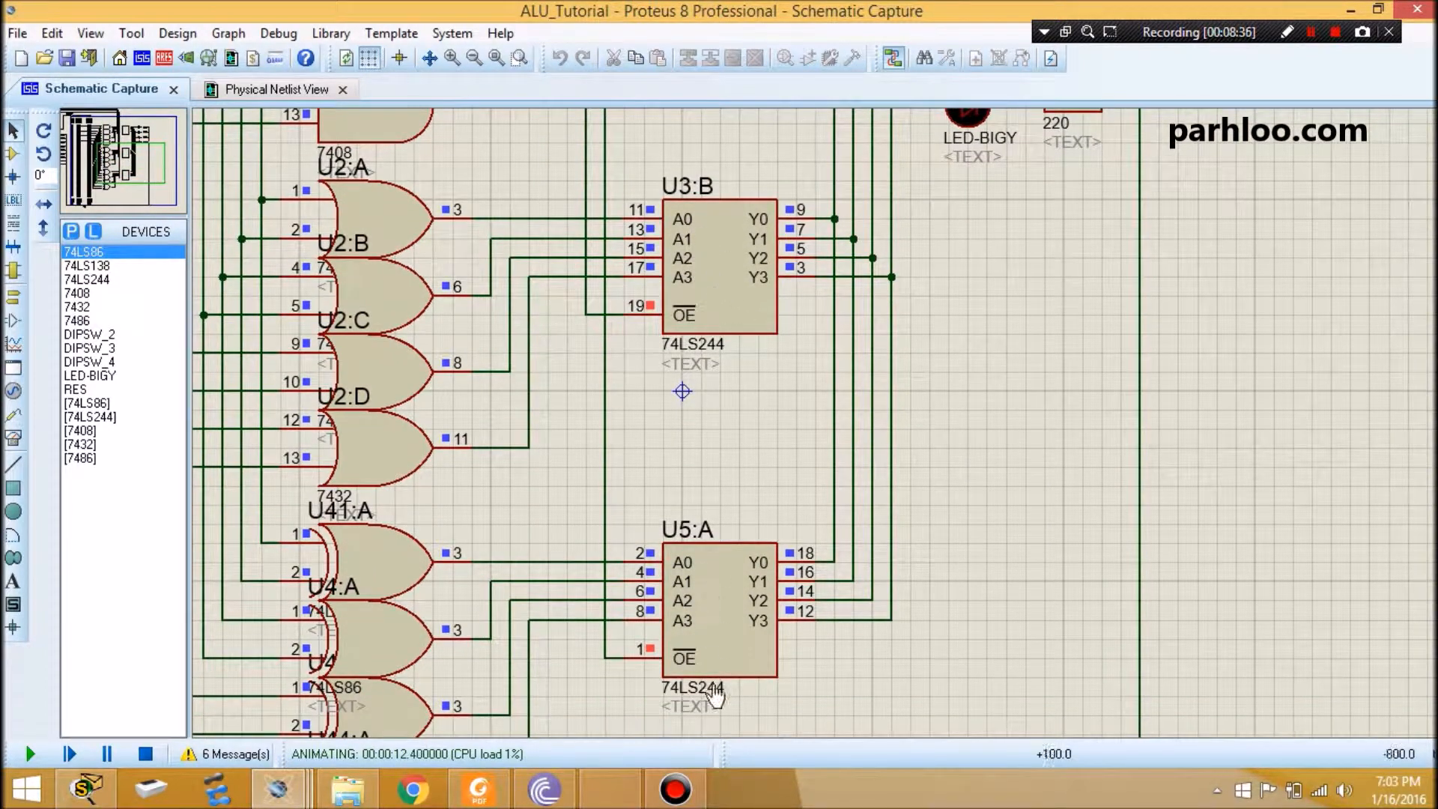
{"action": "left_click", "coordinate": [129, 136]}
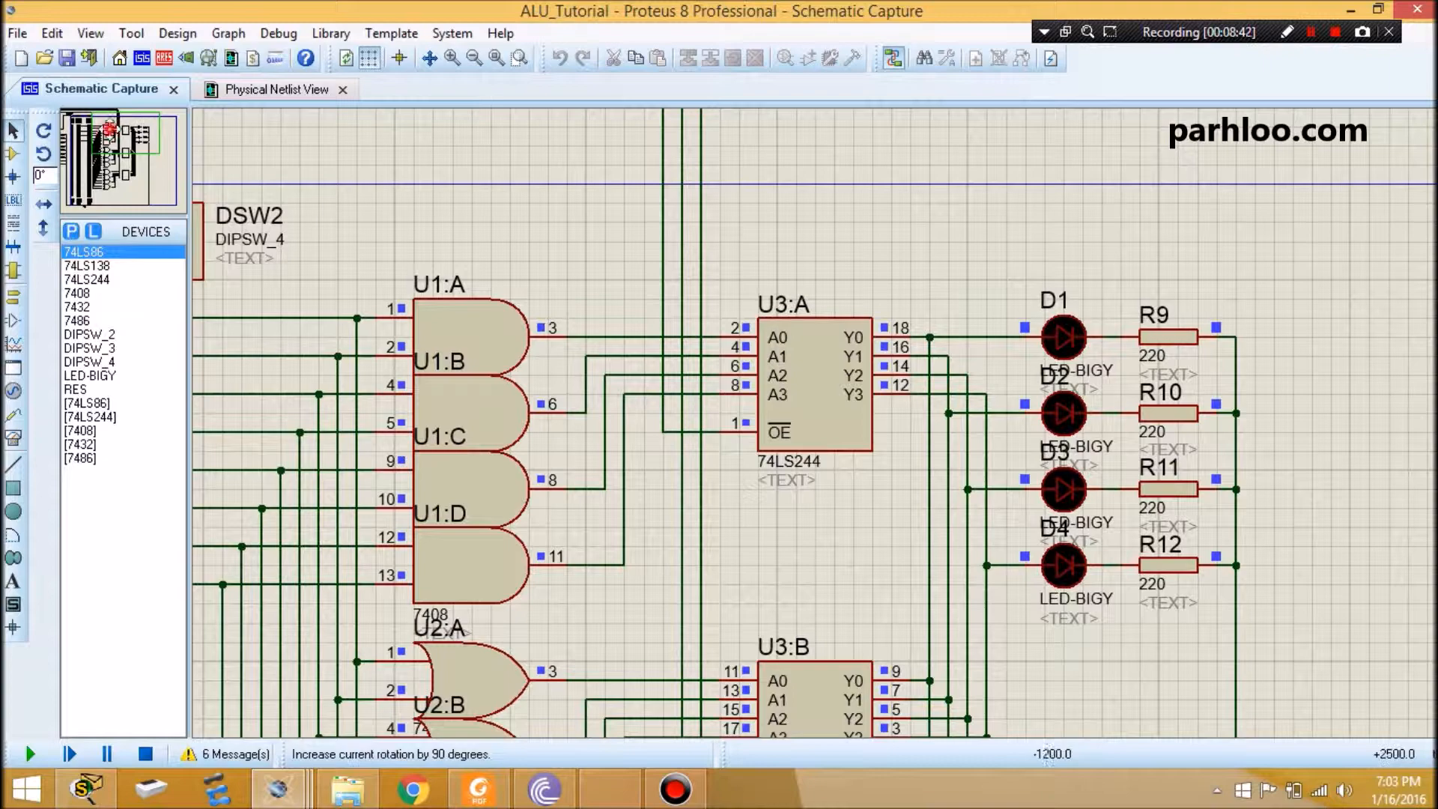
{"action": "left_click", "coordinate": [110, 129]}
{"action": "left_click", "coordinate": [103, 129]}
{"action": "scroll", "coordinate": [383, 264], "scroll_direction": "down", "scroll_amount": 1}
{"action": "left_click", "coordinate": [529, 322]}
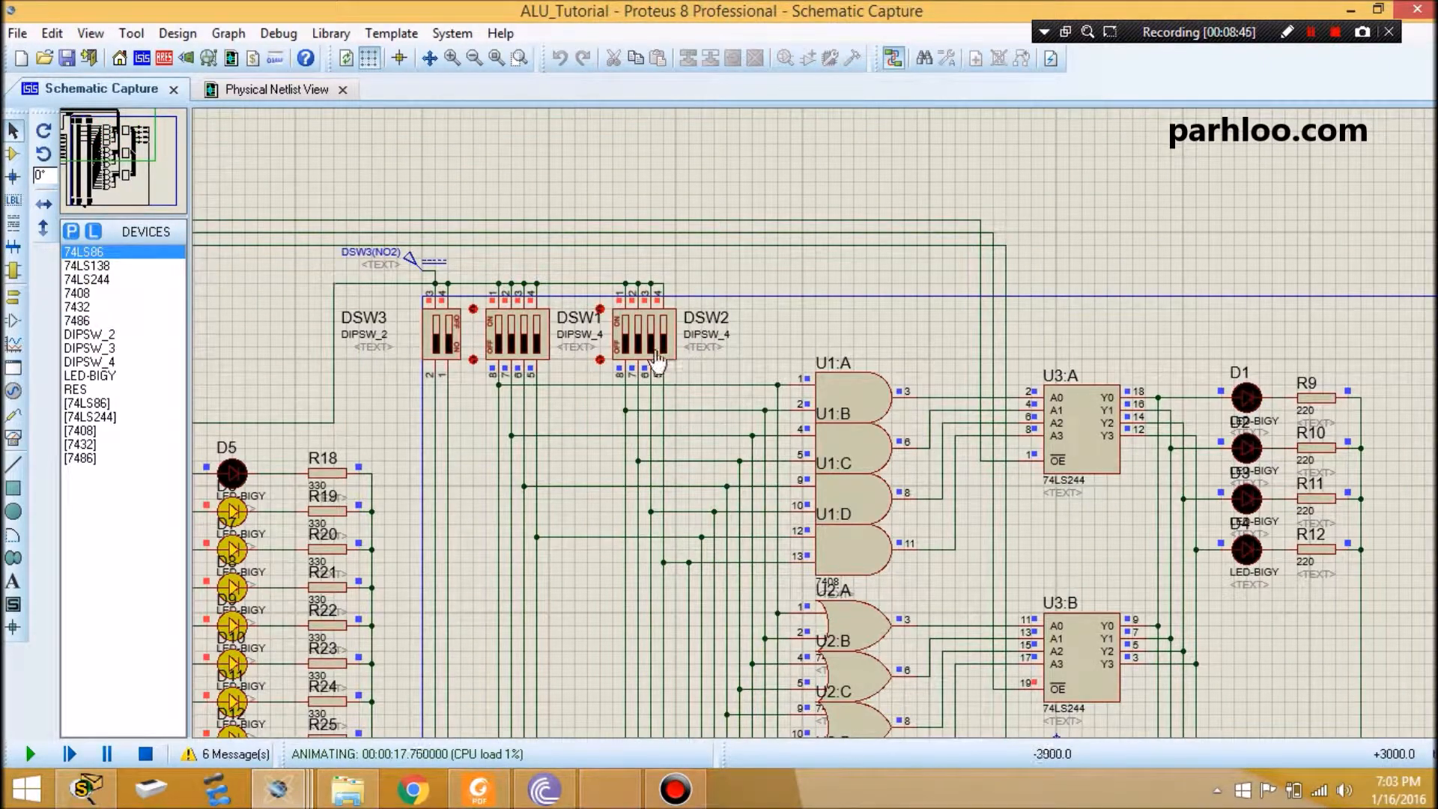
{"action": "left_click", "coordinate": [625, 348]}
{"action": "left_click", "coordinate": [499, 353]}
{"action": "left_click", "coordinate": [537, 352]}
{"action": "left_click", "coordinate": [663, 352]}
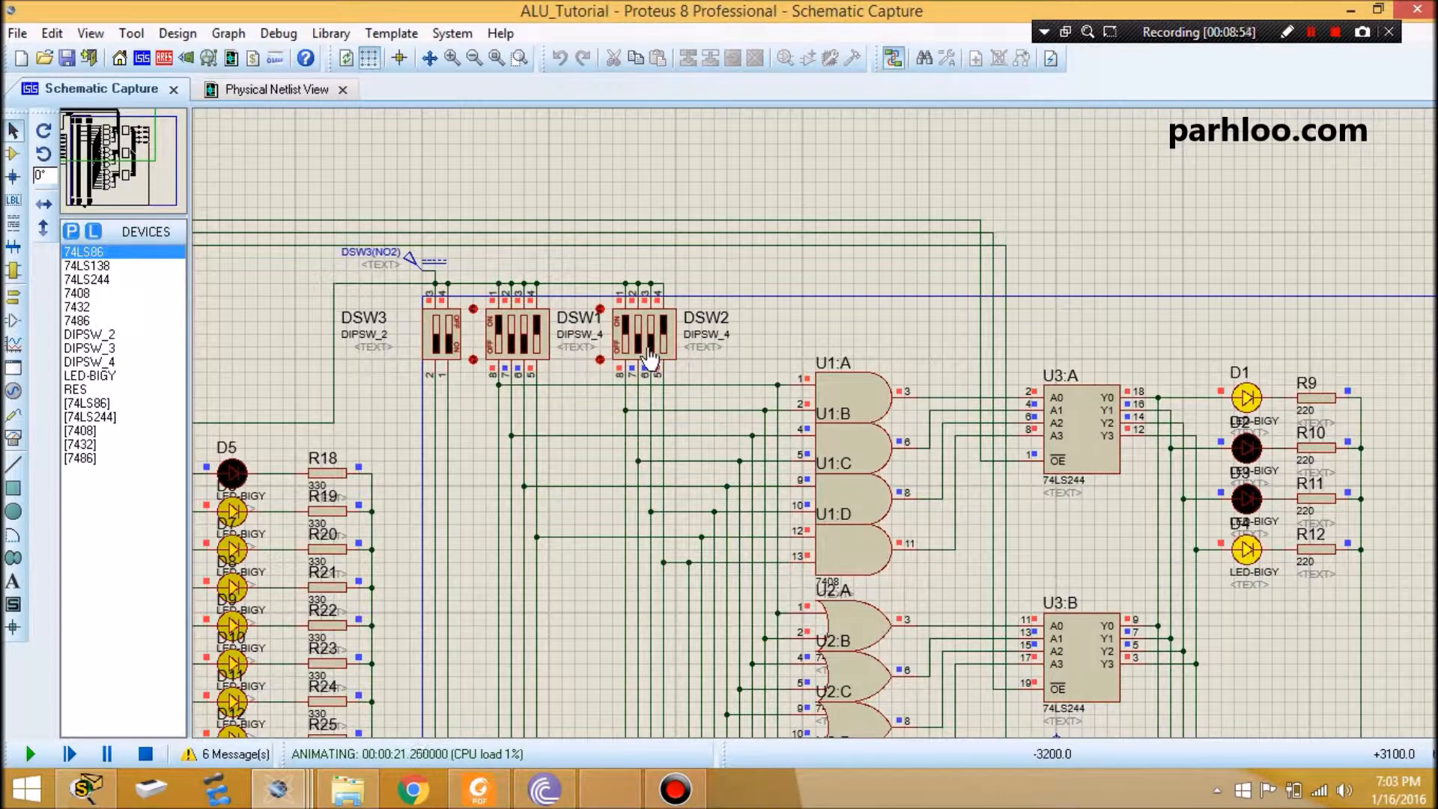
Step: Switch on the remaining switches 2 and 3 of DSW1 and DSW2 so that all inputs are on
{"action": "left_click", "coordinate": [525, 351]}
{"action": "left_click", "coordinate": [511, 346]}
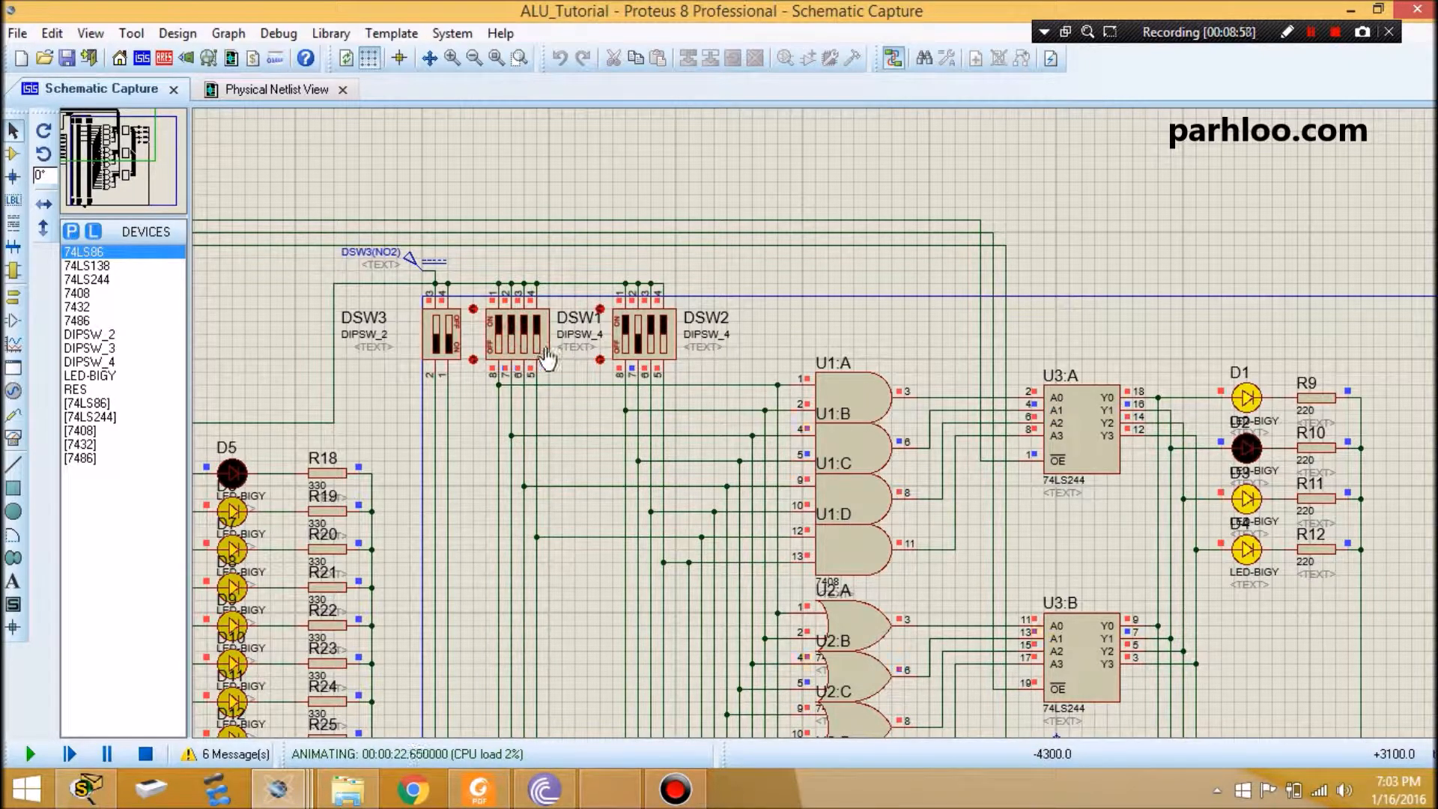
{"action": "left_click", "coordinate": [636, 350]}
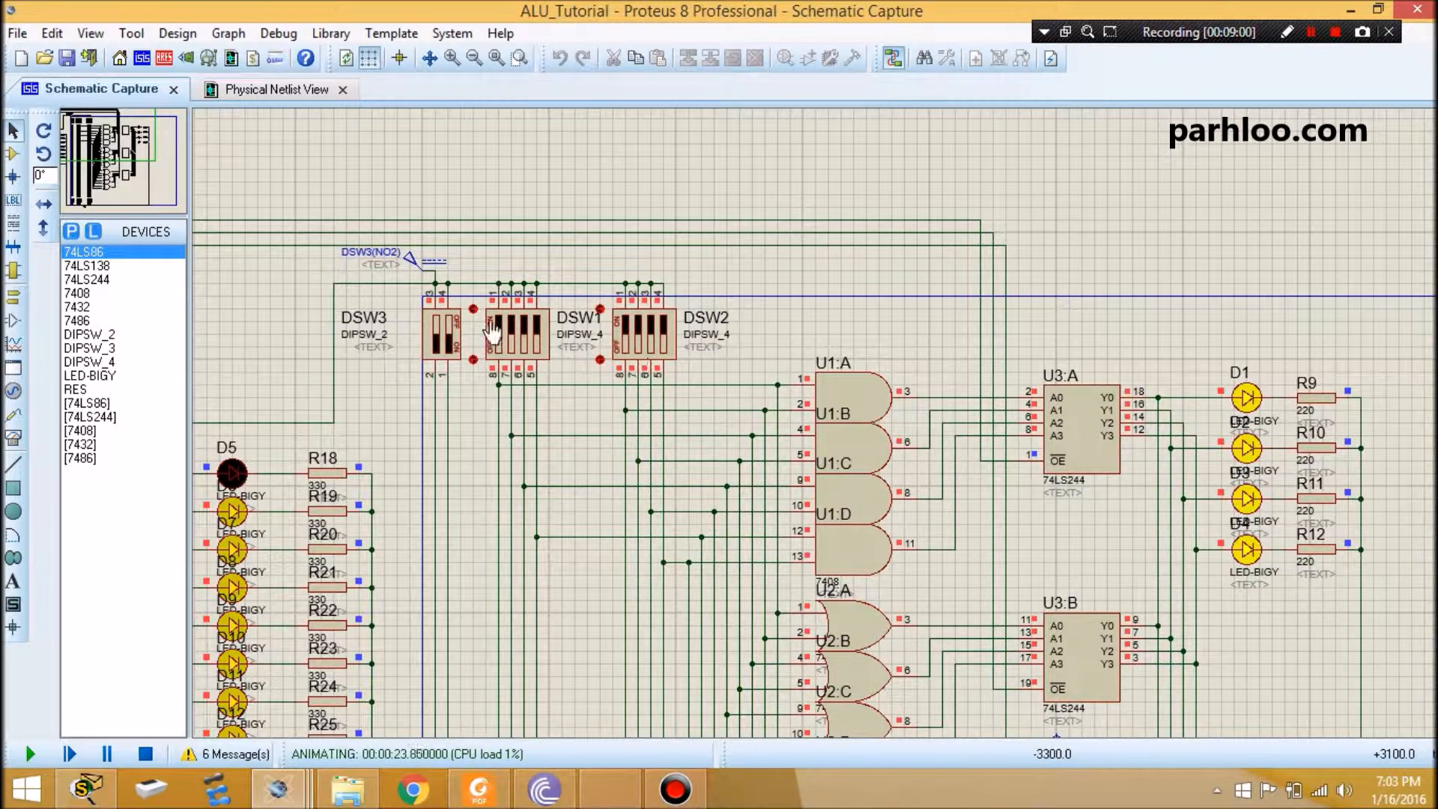
Step: Set DSW4 to the CBA combination 001 to select the OR operation
{"action": "left_click_drag", "start_coordinate": [68, 153], "coordinate": [64, 150]}
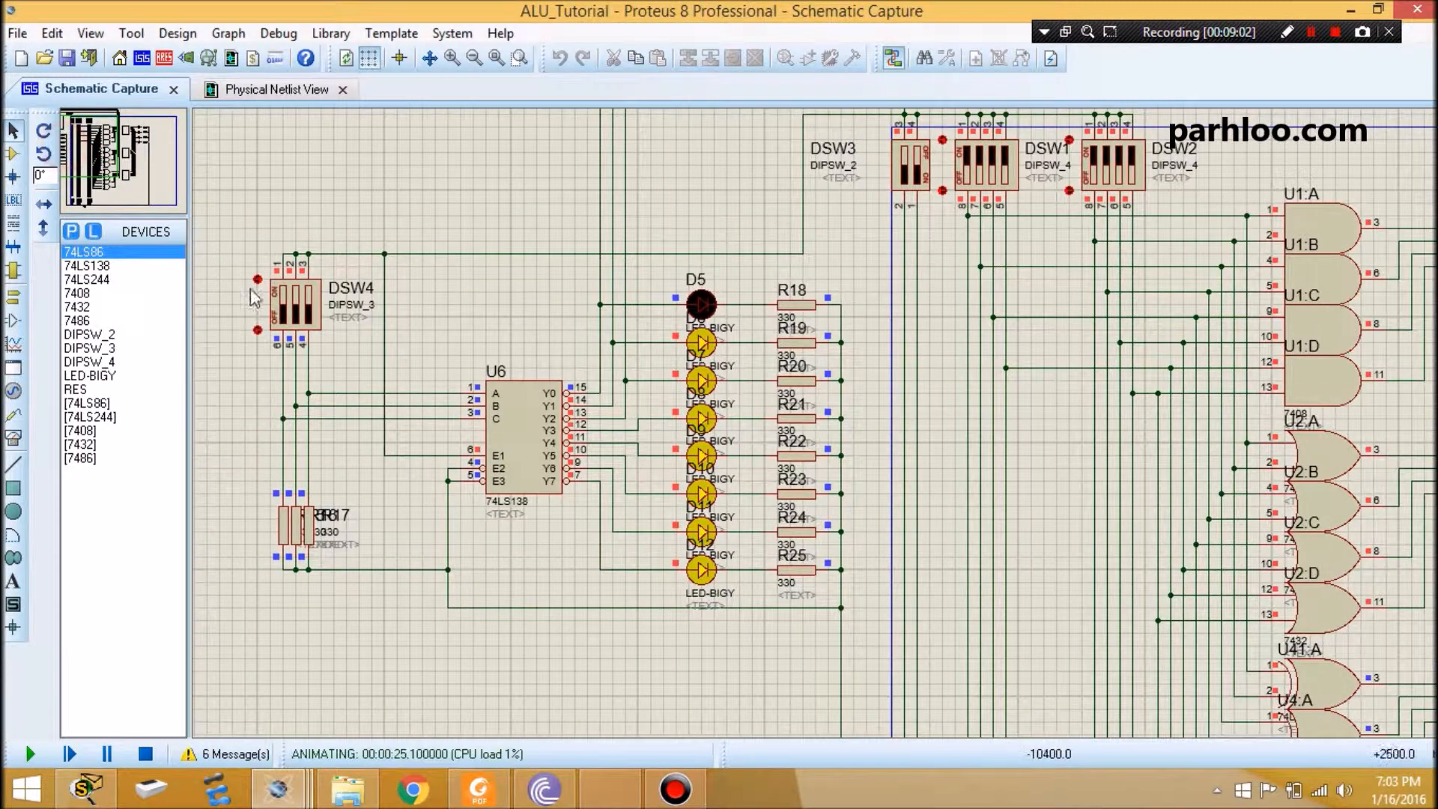
{"action": "left_click", "coordinate": [308, 304]}
{"action": "mouse_move", "coordinate": [124, 153]}
{"action": "left_mouse_down"}
{"action": "mouse_move", "coordinate": [144, 150]}
{"action": "mouse_move", "coordinate": [120, 147]}
{"action": "left_mouse_up"}
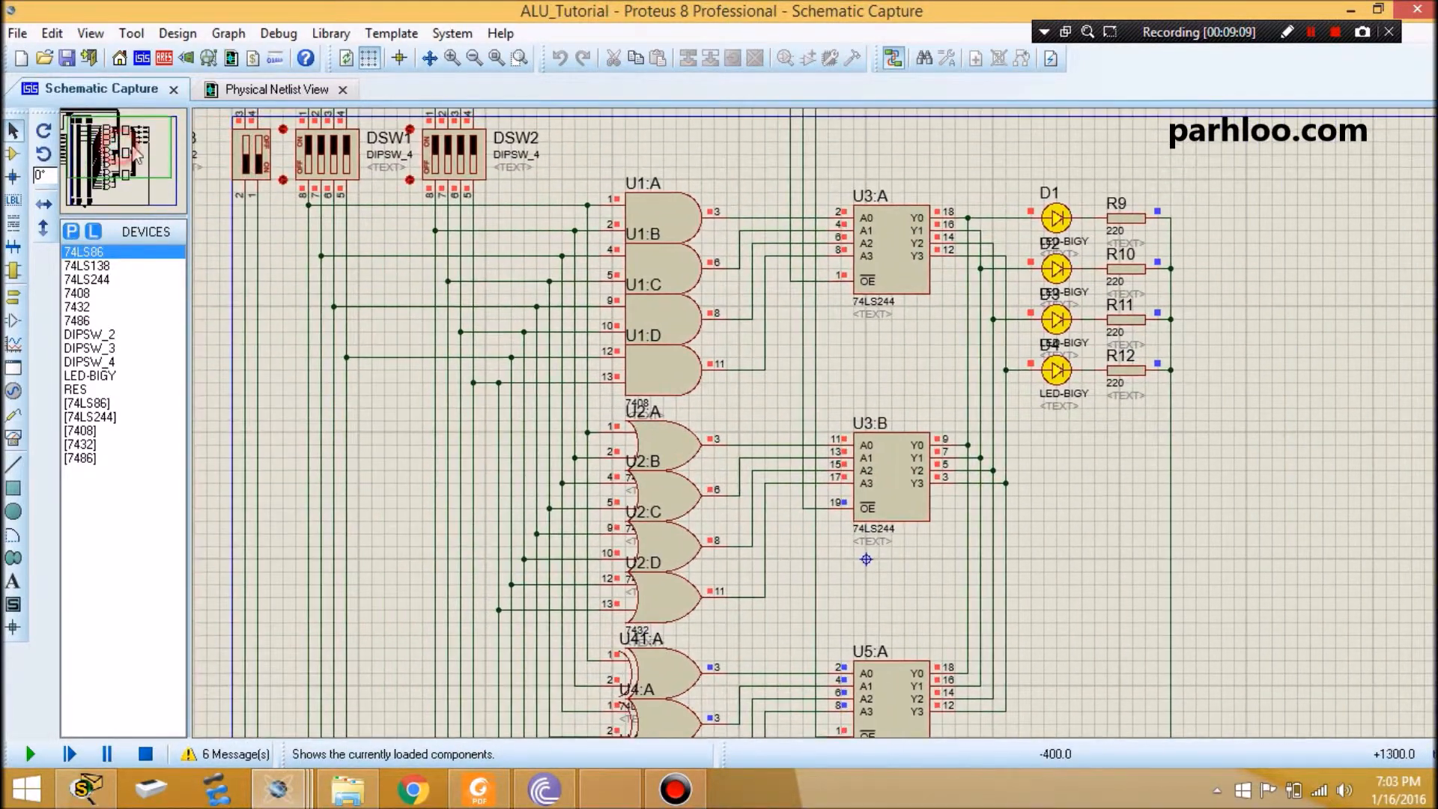
Step: Switch off all four switches of DSW1 and DSW2, and check the enable pins of U3:A and U3:B
{"action": "left_click", "coordinate": [334, 172]}
{"action": "left_click", "coordinate": [322, 172]}
{"action": "left_click", "coordinate": [308, 171]}
{"action": "left_click", "coordinate": [347, 171]}
{"action": "left_click", "coordinate": [435, 171]}
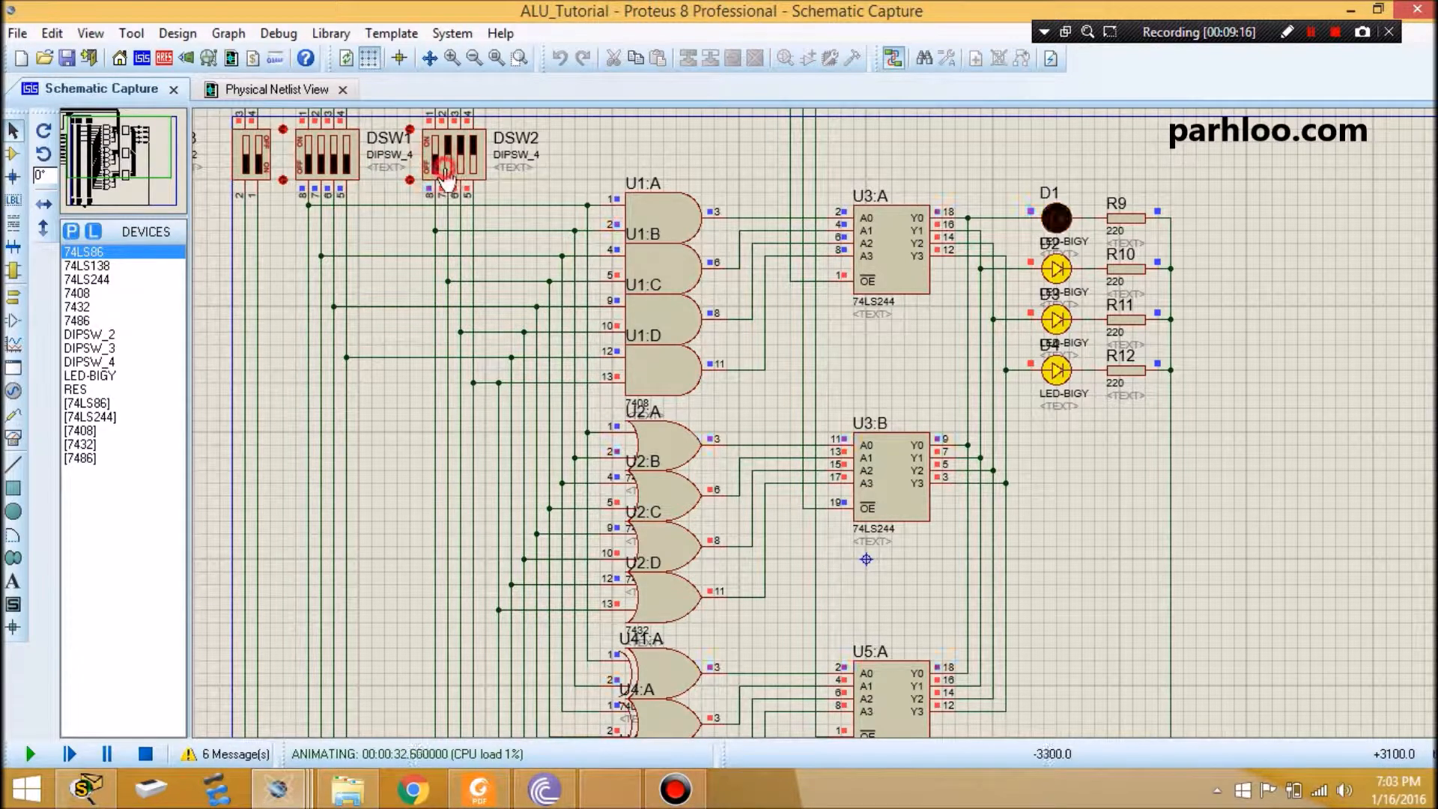
{"action": "left_click", "coordinate": [448, 172]}
{"action": "left_click", "coordinate": [463, 174]}
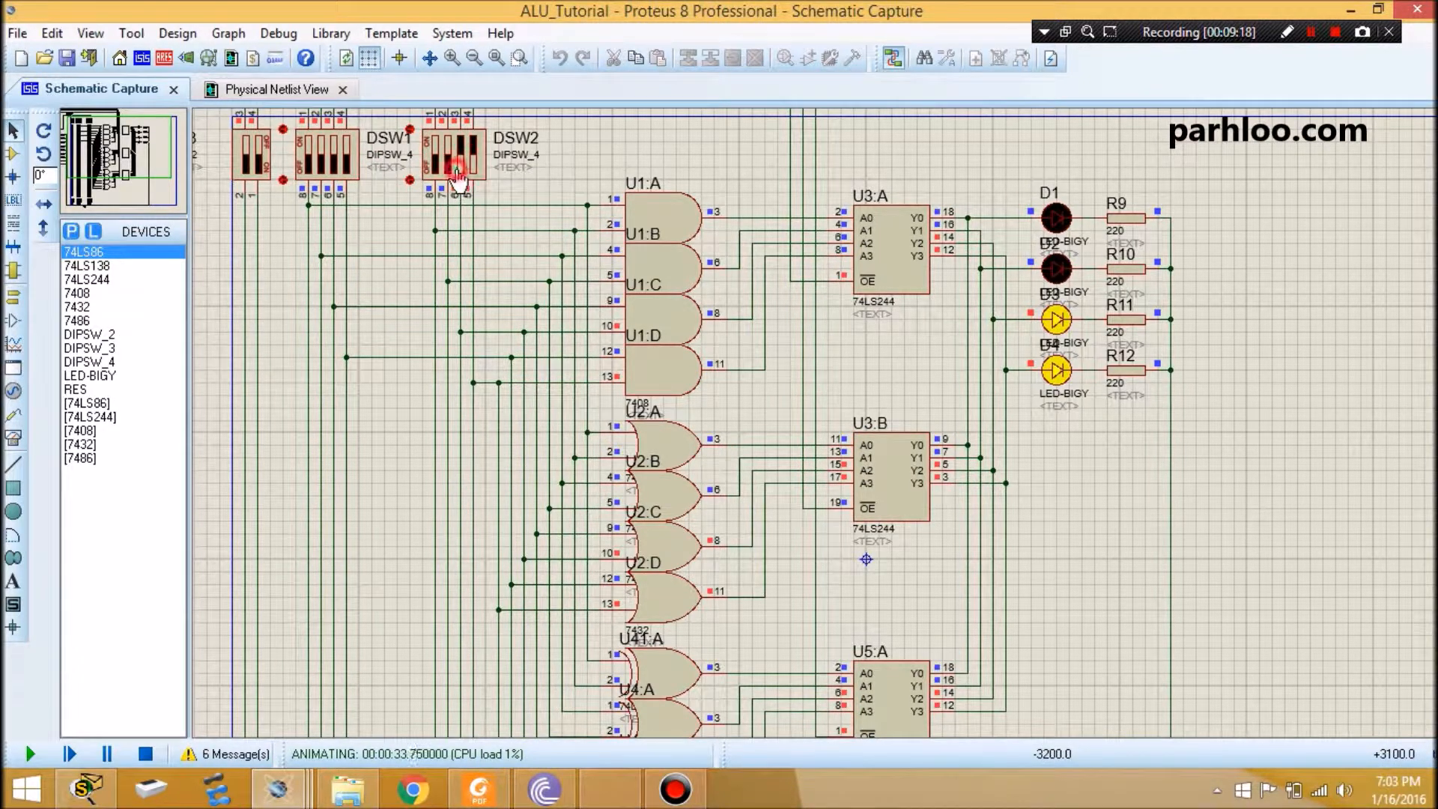
{"action": "left_click", "coordinate": [458, 172]}
{"action": "left_click", "coordinate": [472, 173]}
{"action": "scroll", "coordinate": [195, 169], "scroll_direction": "left", "scroll_amount": 2}
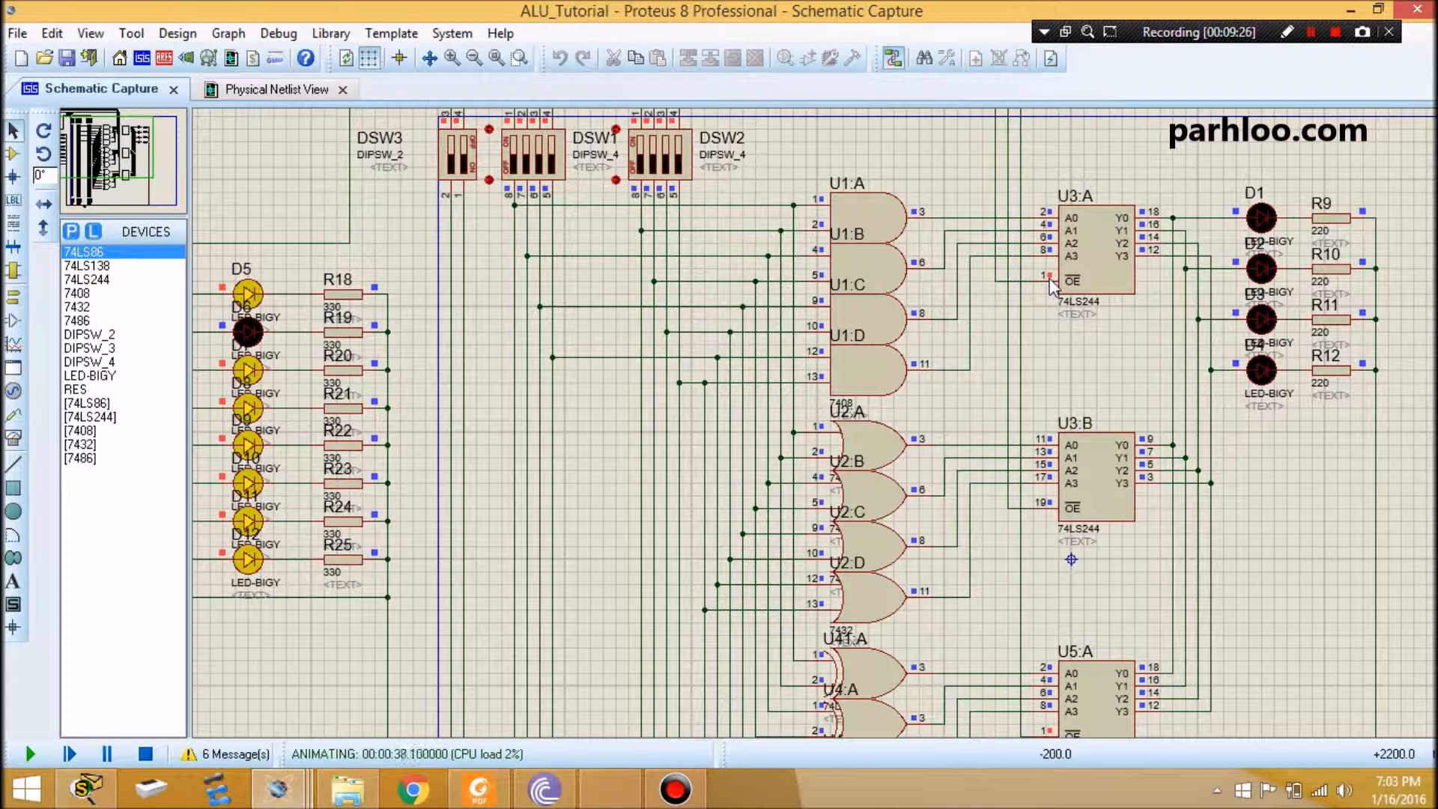
{"action": "left_click", "coordinate": [1108, 499]}
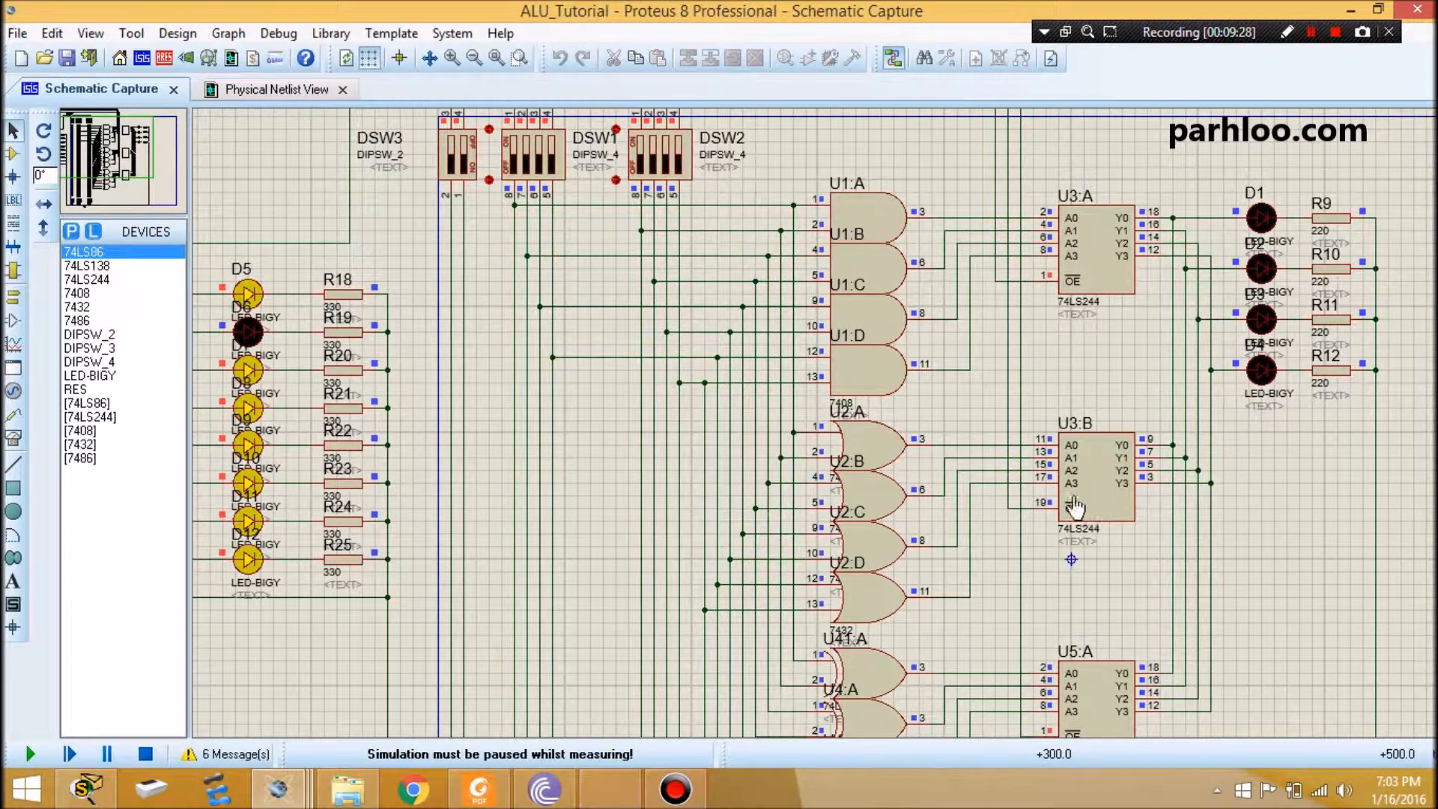
Step: Test the OR operation with DSW1 switches 1 and 4 and DSW2 switches 2 and 4 on
{"action": "left_click", "coordinate": [512, 175]}
{"action": "left_click", "coordinate": [652, 178]}
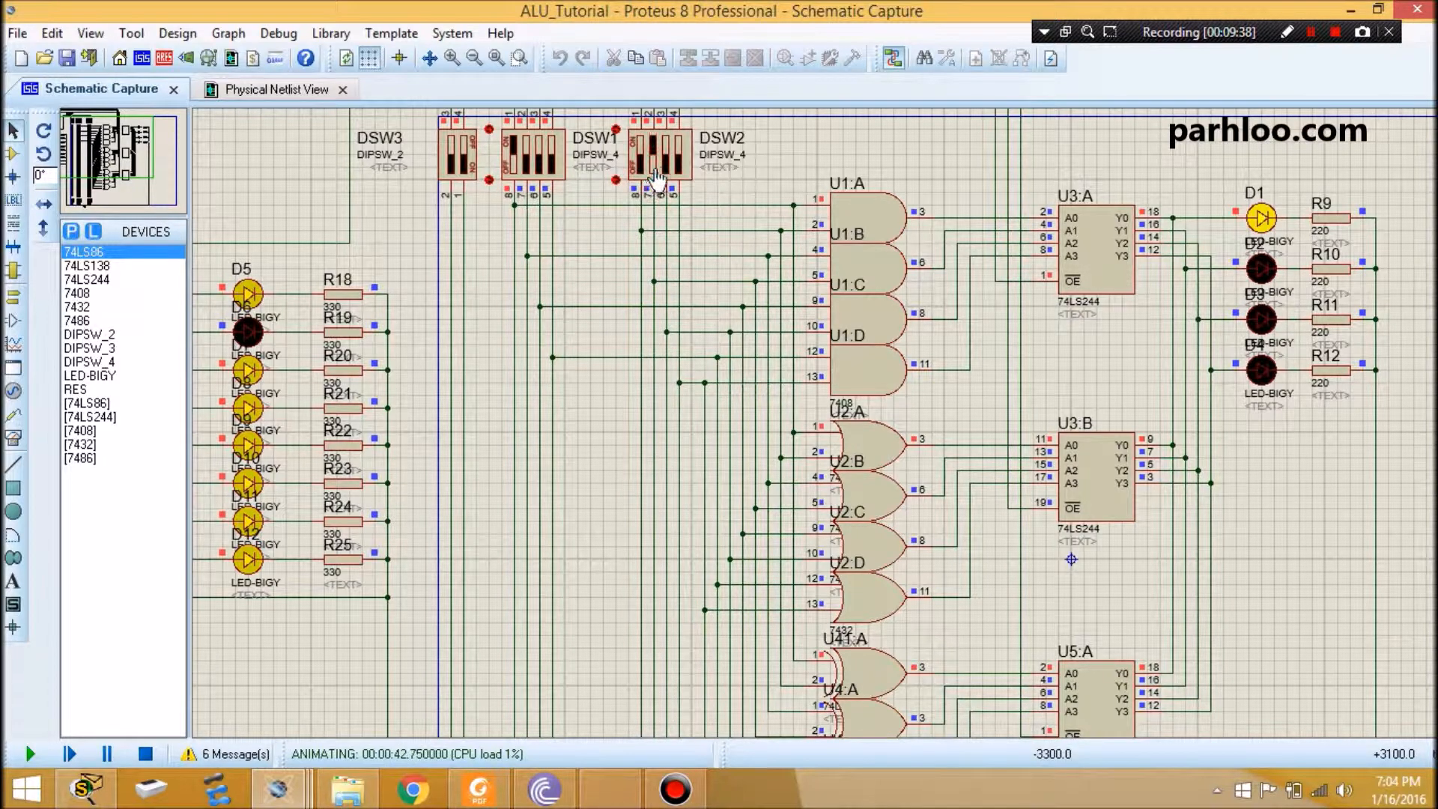
{"action": "left_click", "coordinate": [679, 169]}
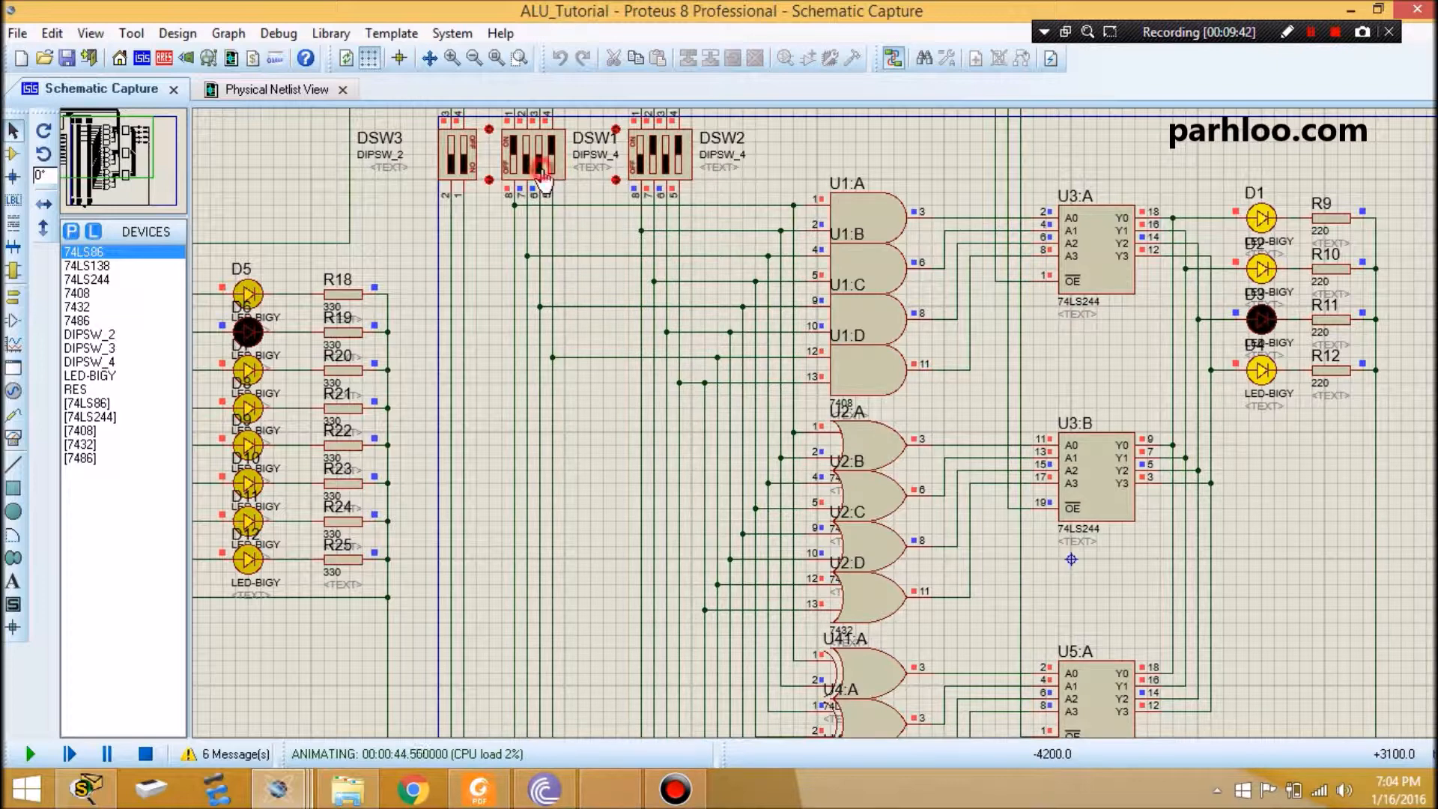
Step: Return every switch of DSW1 and DSW2 to off
{"action": "left_click", "coordinate": [542, 175]}
{"action": "left_click", "coordinate": [522, 178]}
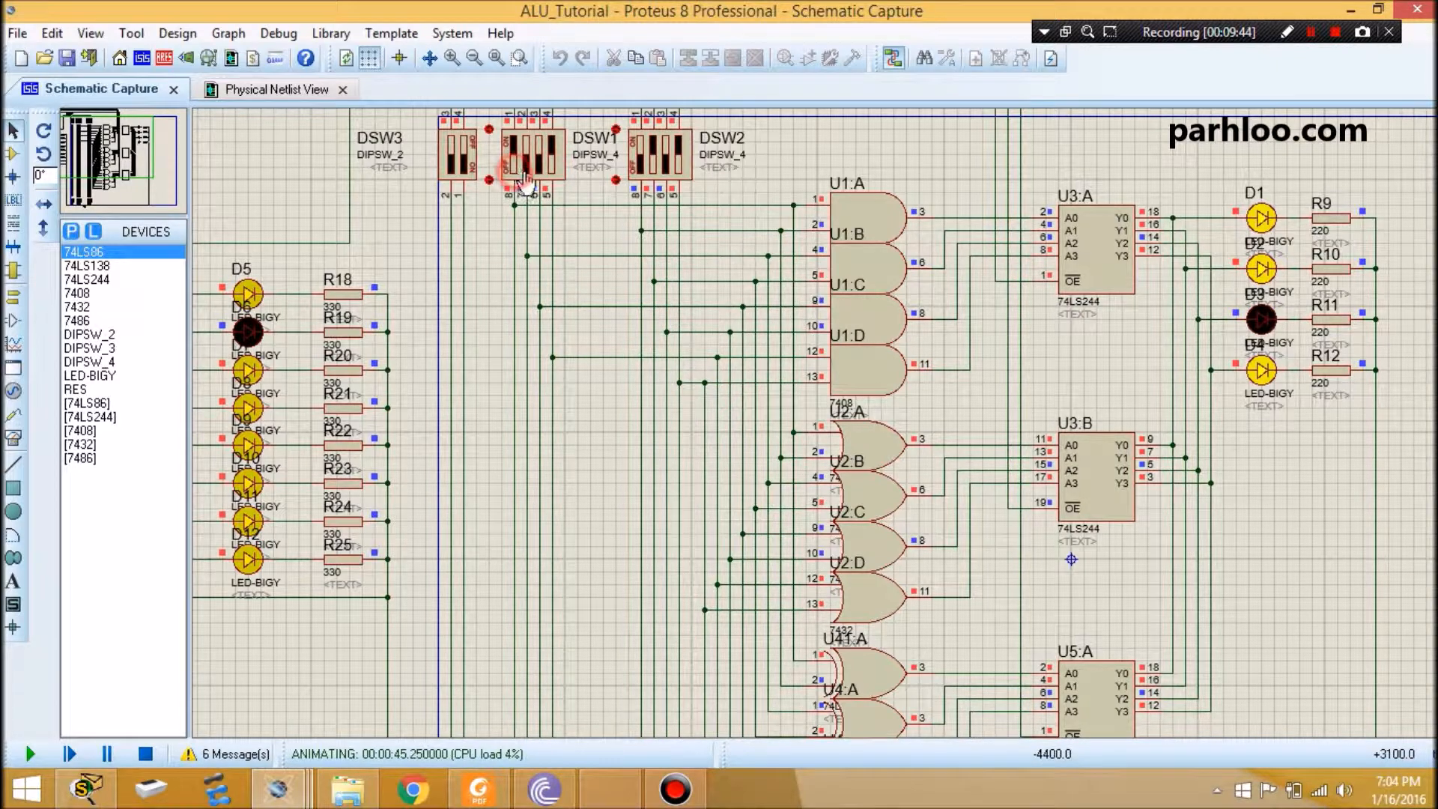
{"action": "left_click", "coordinate": [516, 175]}
{"action": "left_click", "coordinate": [551, 177]}
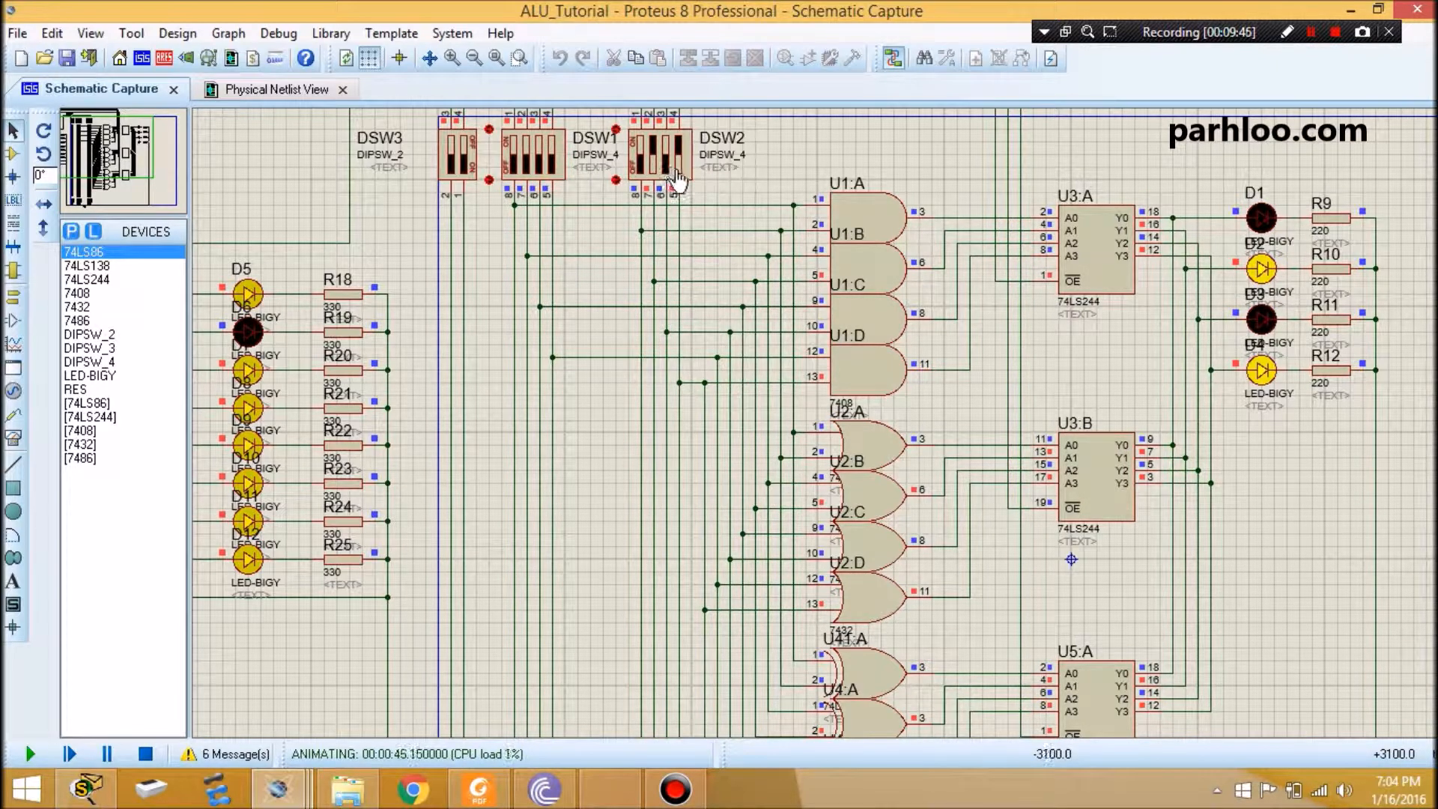
{"action": "left_click", "coordinate": [679, 171]}
{"action": "left_click", "coordinate": [654, 174]}
Step: Set DSW4 to the CBA combination 010 to select the XOR operation
{"action": "key", "text": "shift"}
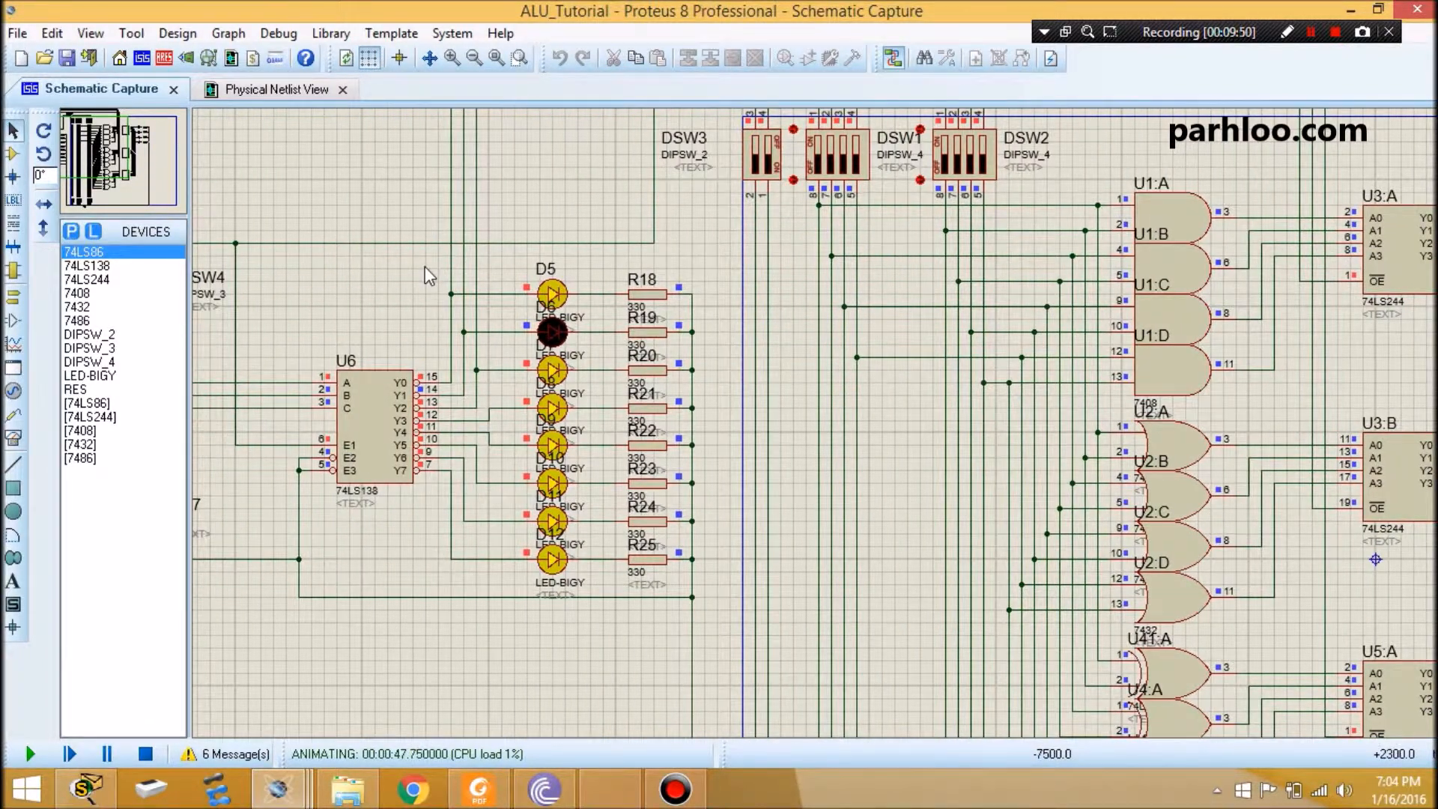
{"action": "scroll", "coordinate": [556, 321], "scroll_direction": "down", "scroll_amount": 2}
{"action": "left_click", "coordinate": [379, 347]}
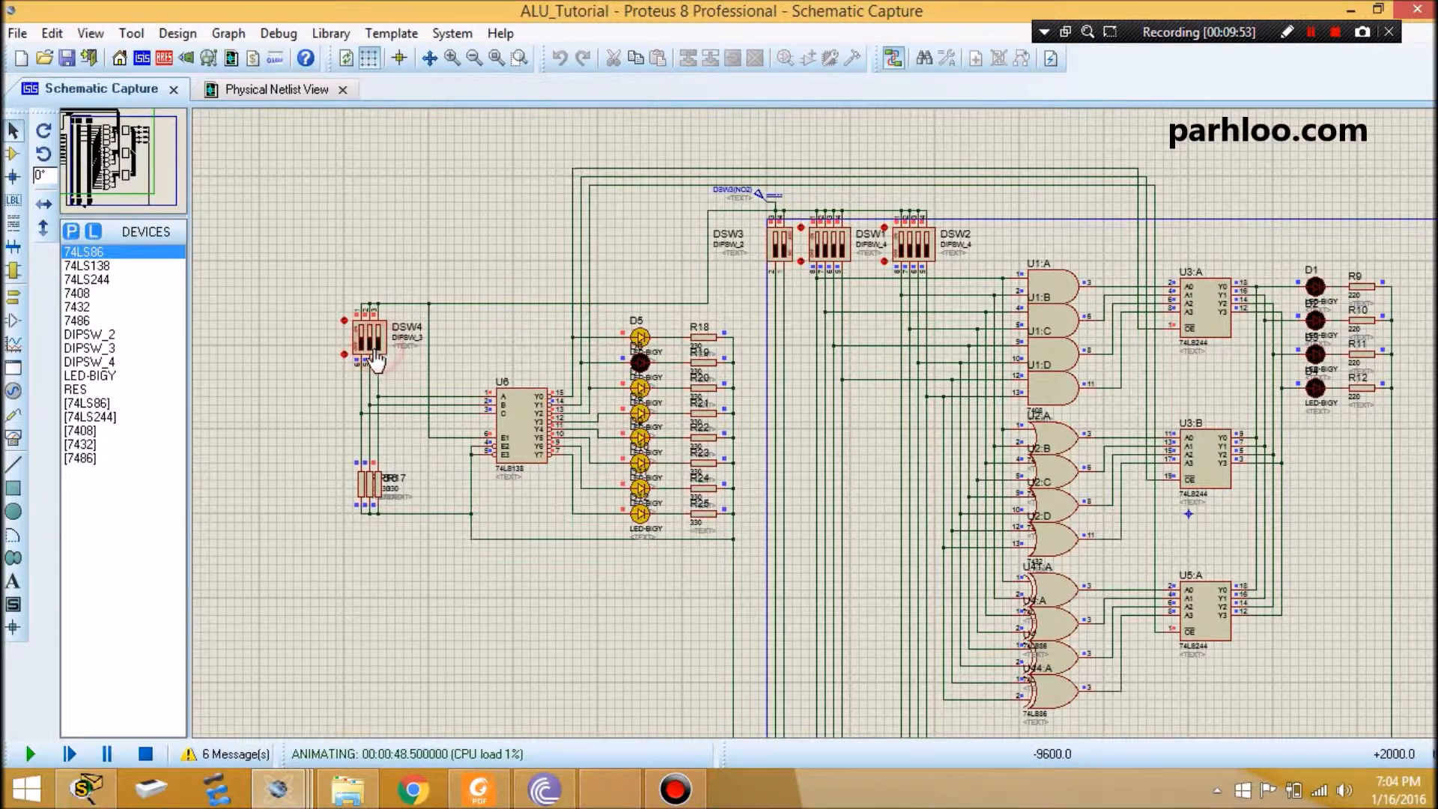
{"action": "left_click", "coordinate": [370, 350]}
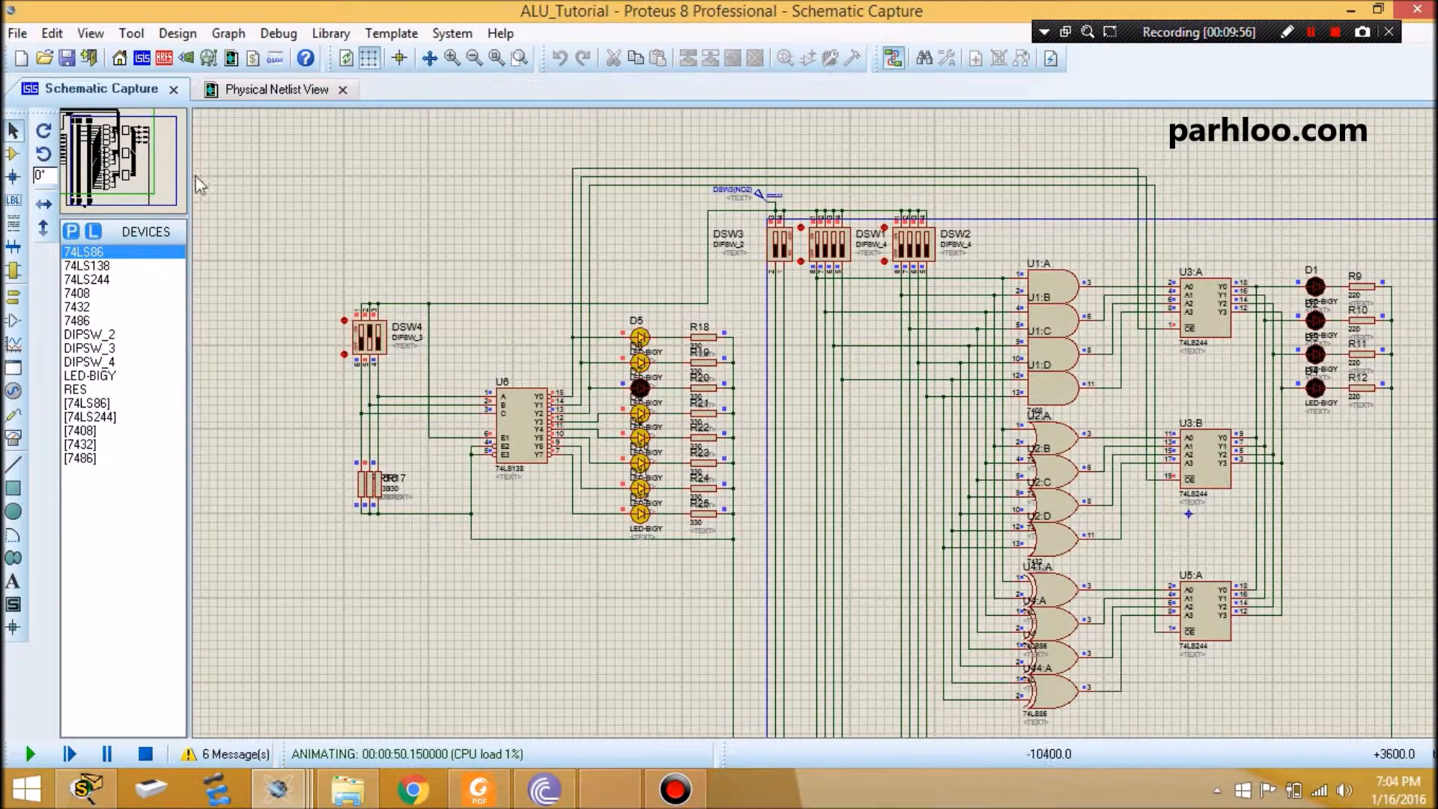
Step: Inspect the enable pins of buffers U3:A, U3:B and U5:A and the XOR gate inputs with the XOR operation selected
{"action": "left_click", "coordinate": [129, 145]}
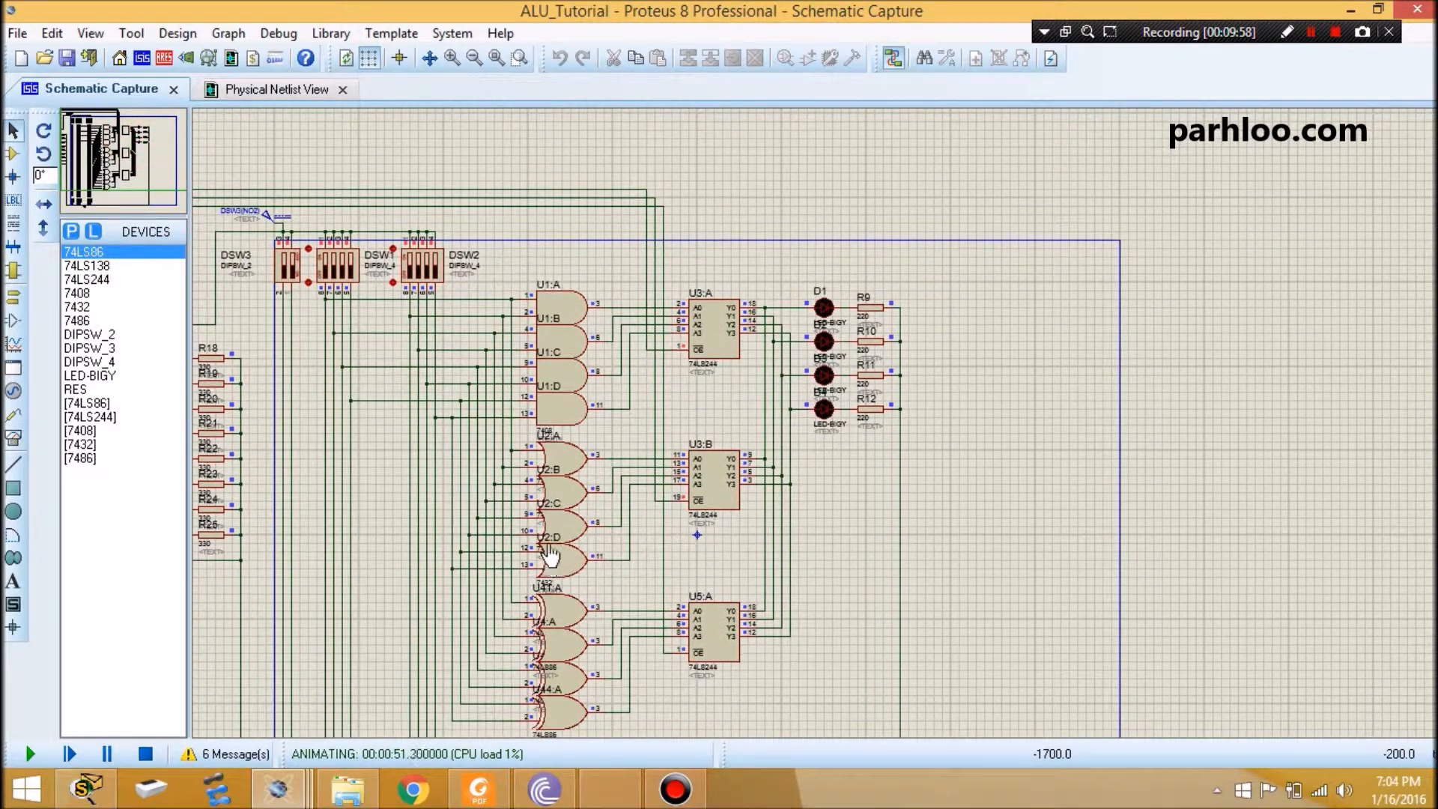
{"action": "scroll", "coordinate": [549, 556], "scroll_direction": "up", "scroll_amount": 2}
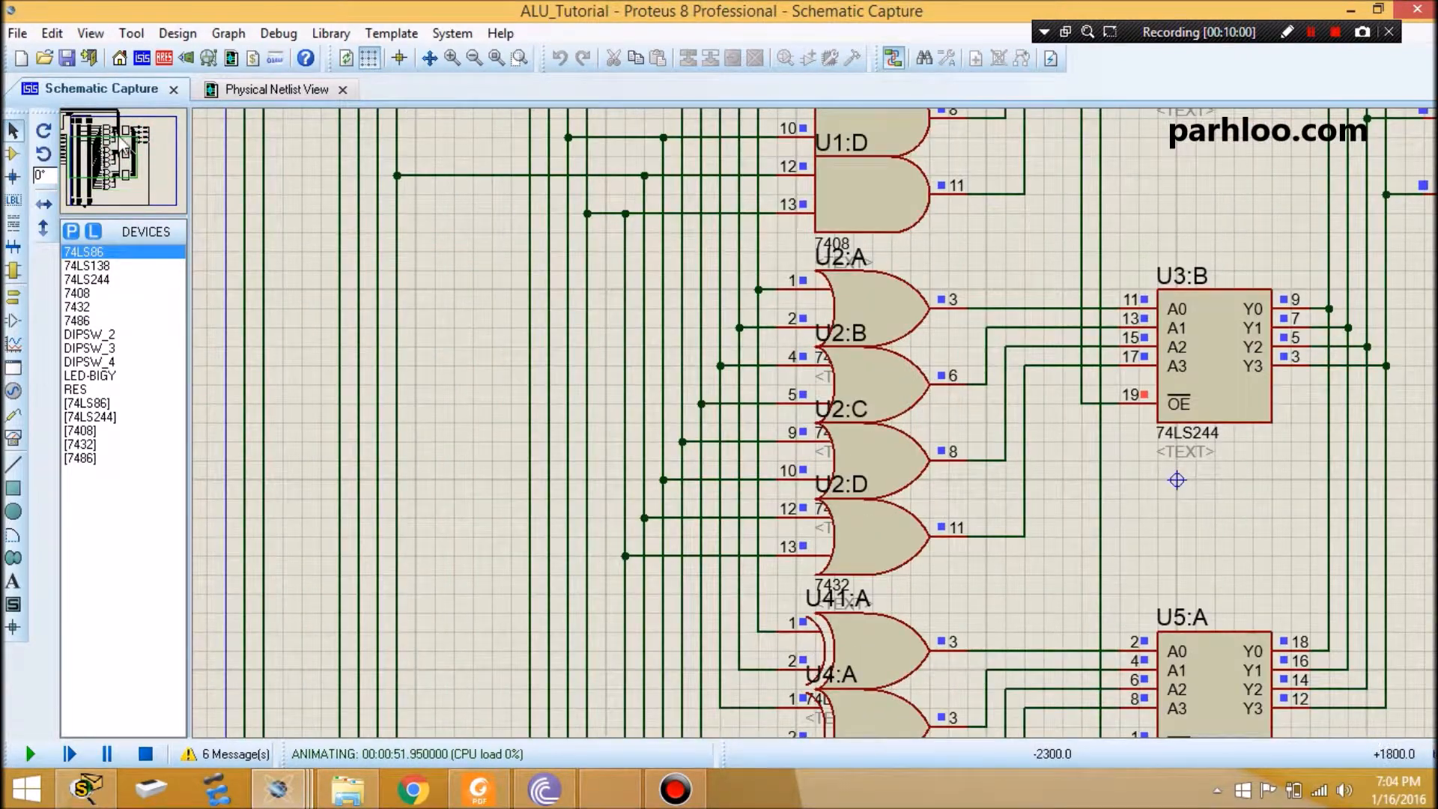
{"action": "left_click", "coordinate": [147, 145]}
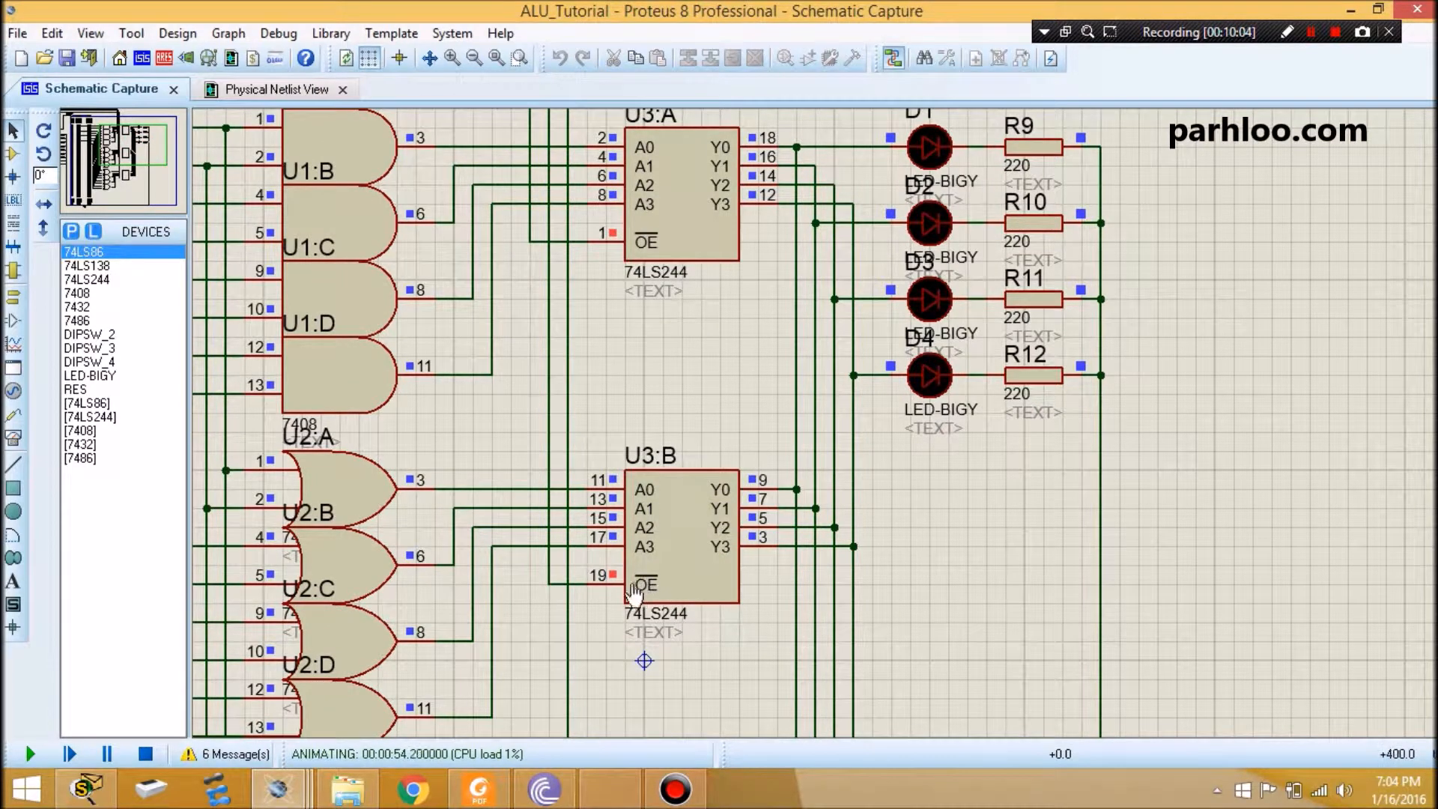
{"action": "left_click", "coordinate": [124, 146]}
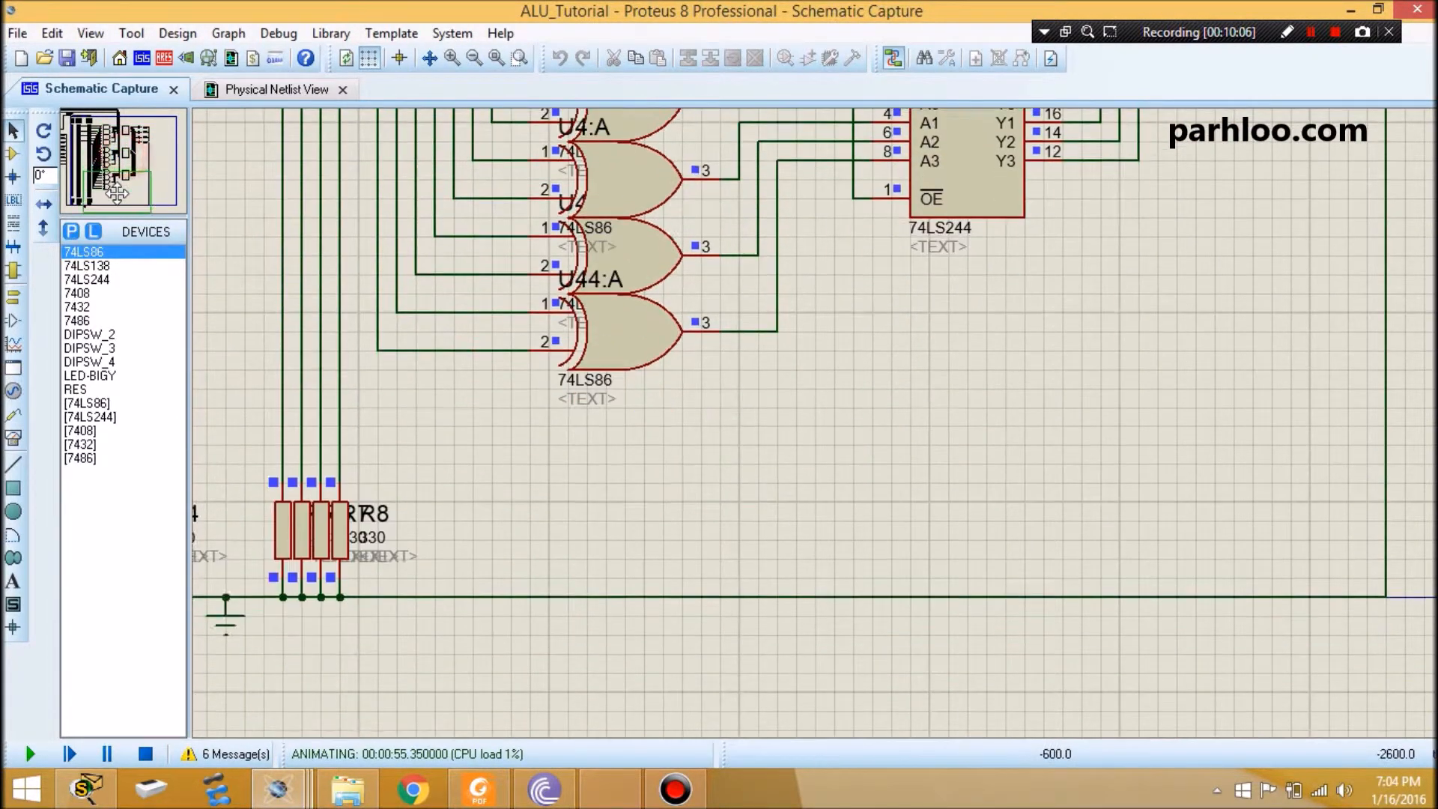
{"action": "left_click", "coordinate": [122, 172]}
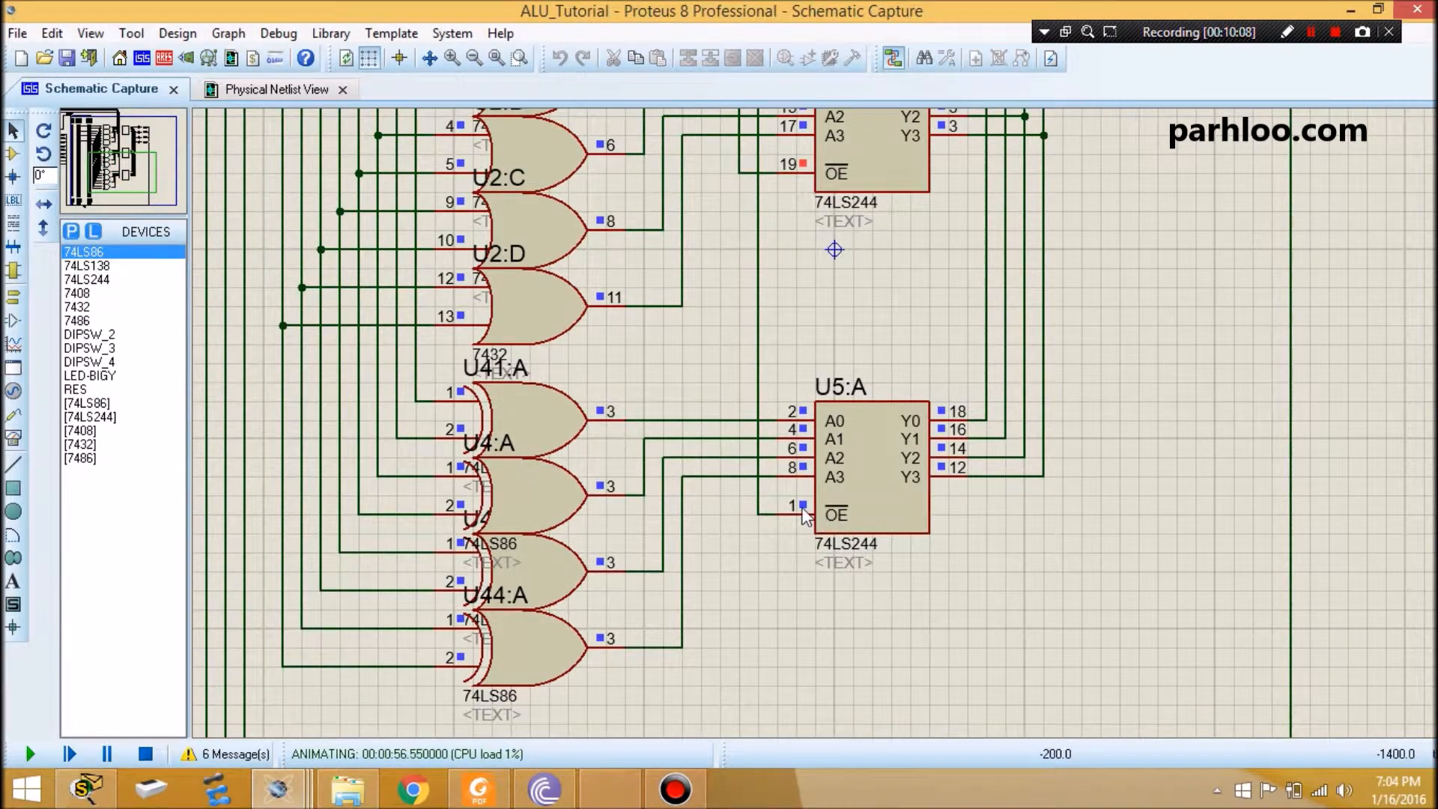
{"action": "scroll", "coordinate": [806, 494], "scroll_direction": "down", "scroll_amount": 1}
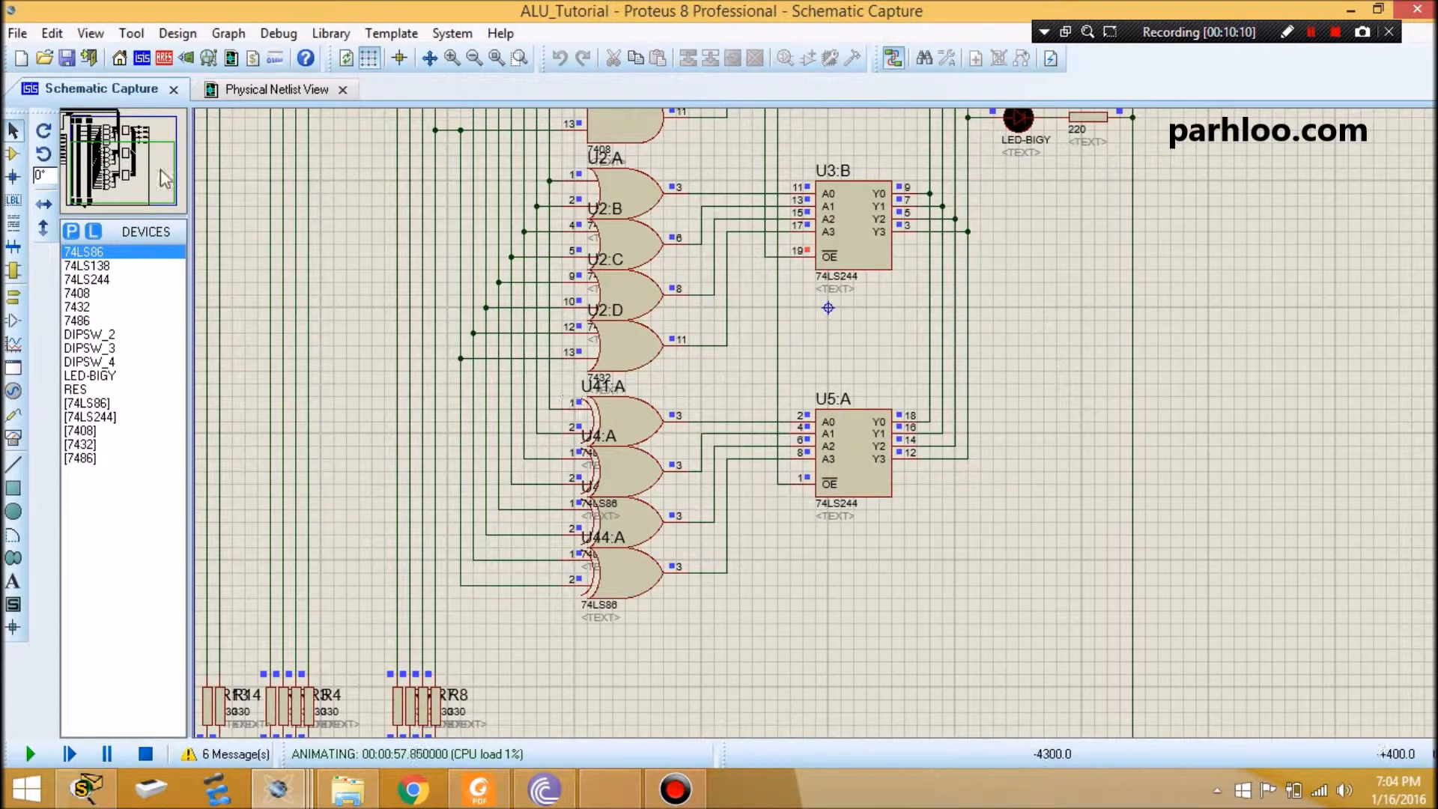
{"action": "left_click", "coordinate": [125, 153]}
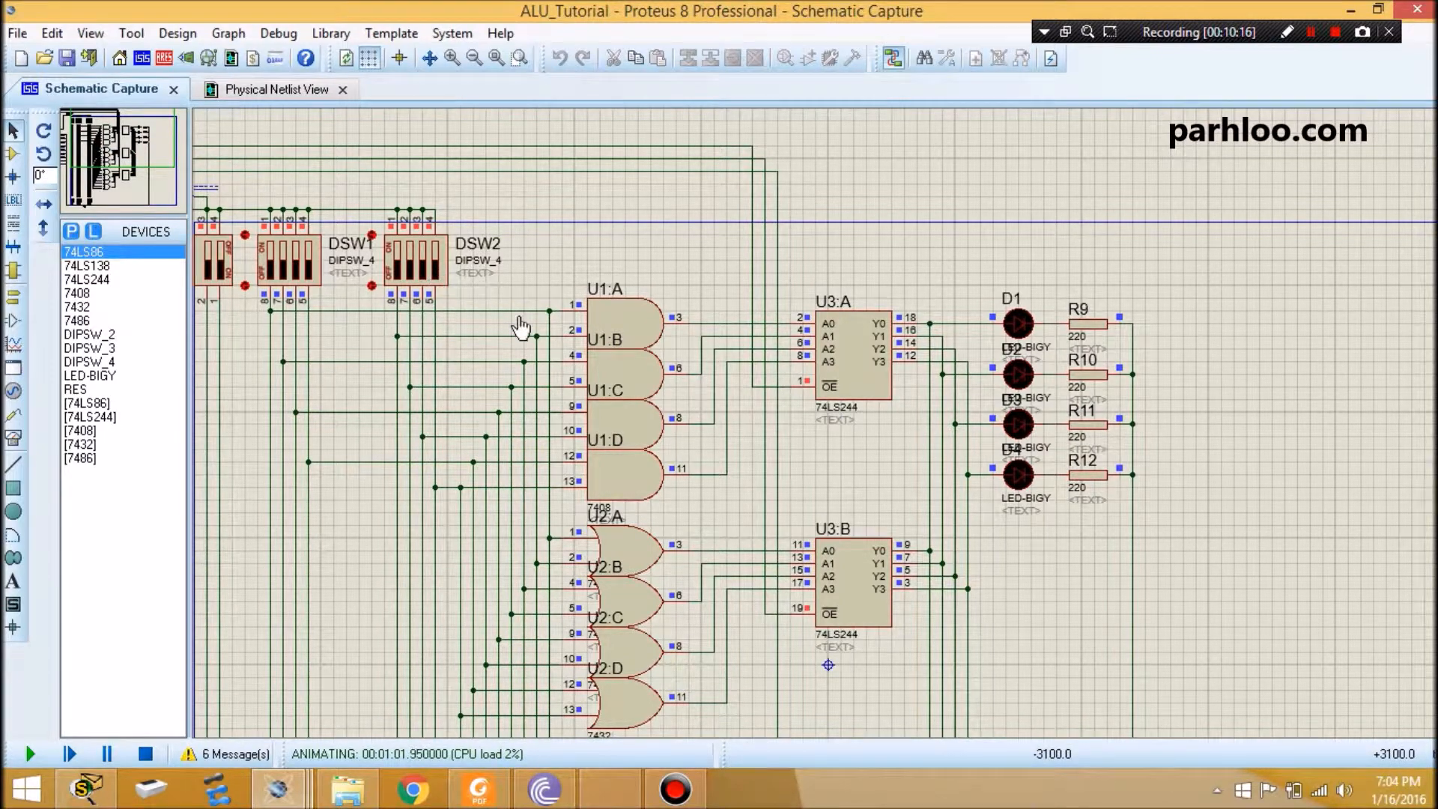
{"action": "left_click", "coordinate": [120, 174]}
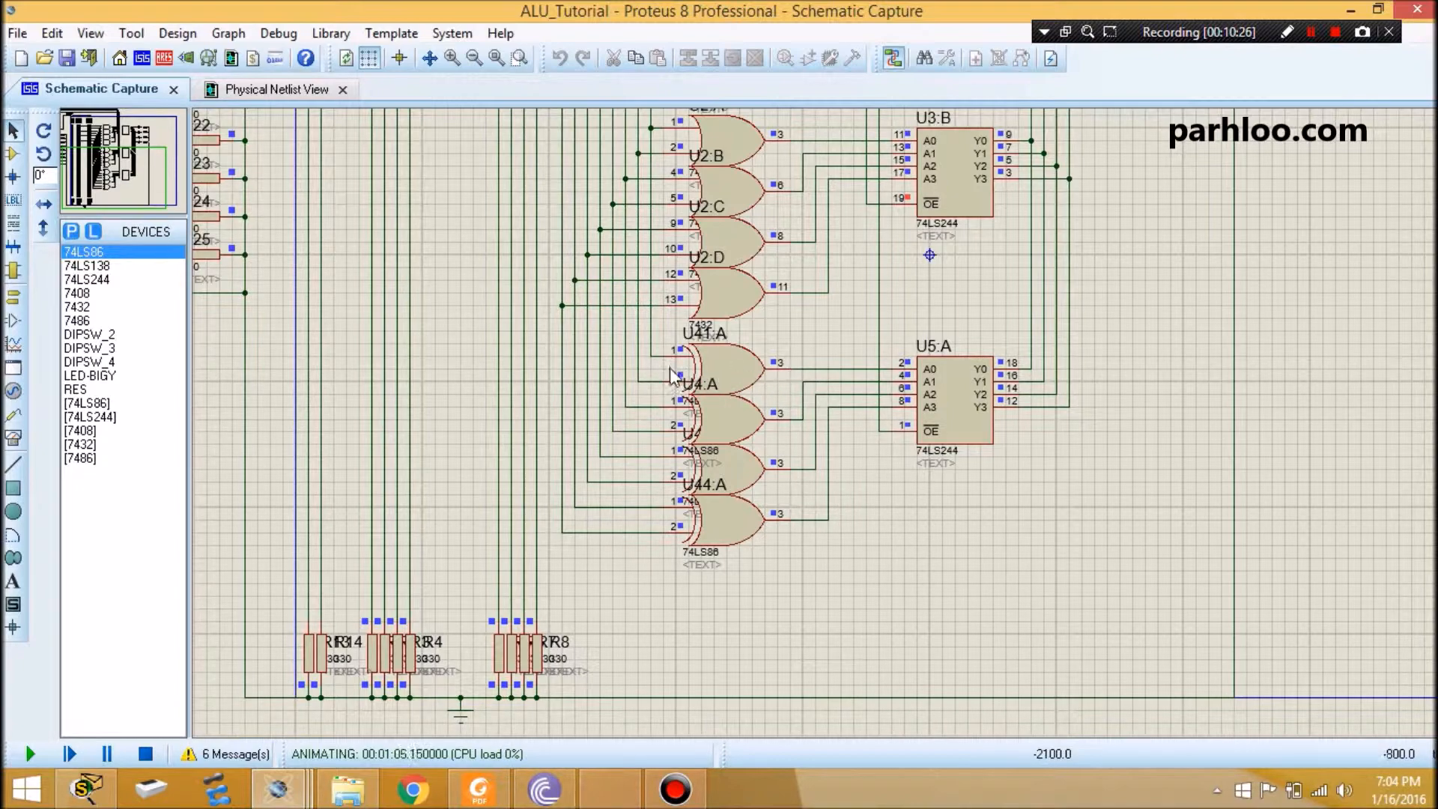
Step: Test the XOR operation with DSW1 switches 1 and 3 and DSW2 switches 3 and 4 on, and briefly toggle DSW1 switch 2
{"action": "left_click", "coordinate": [113, 144]}
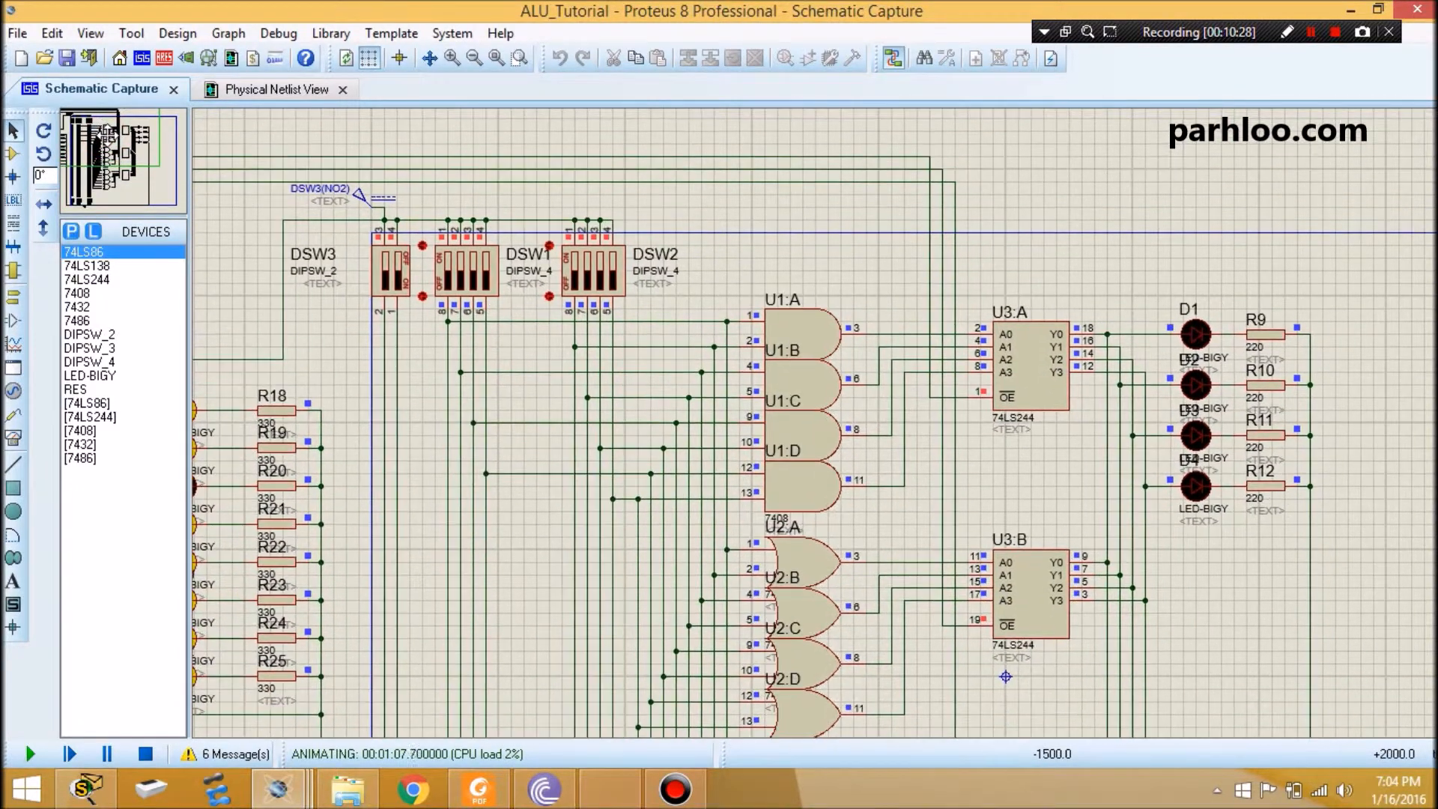
{"action": "left_click", "coordinate": [108, 135]}
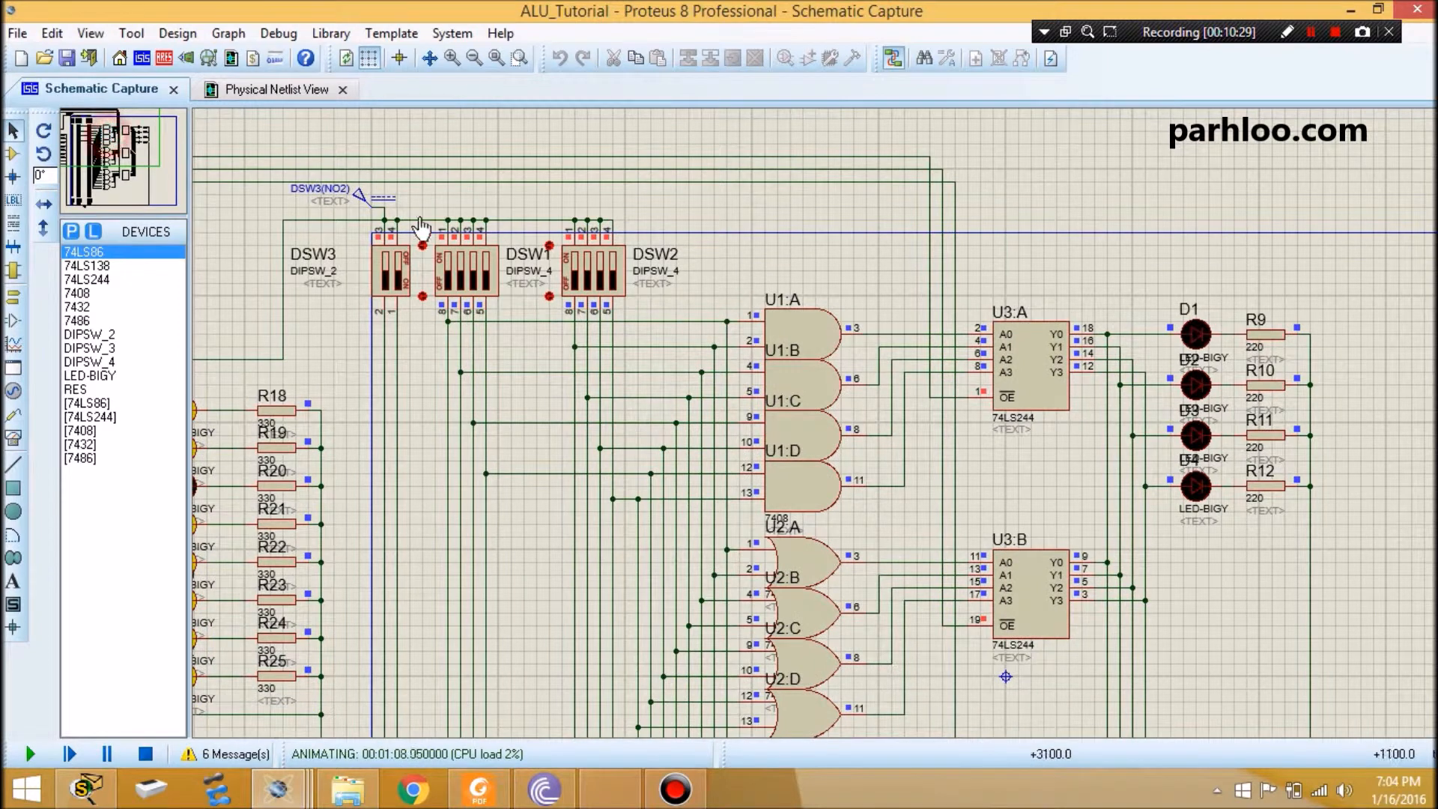
{"action": "left_click", "coordinate": [447, 286]}
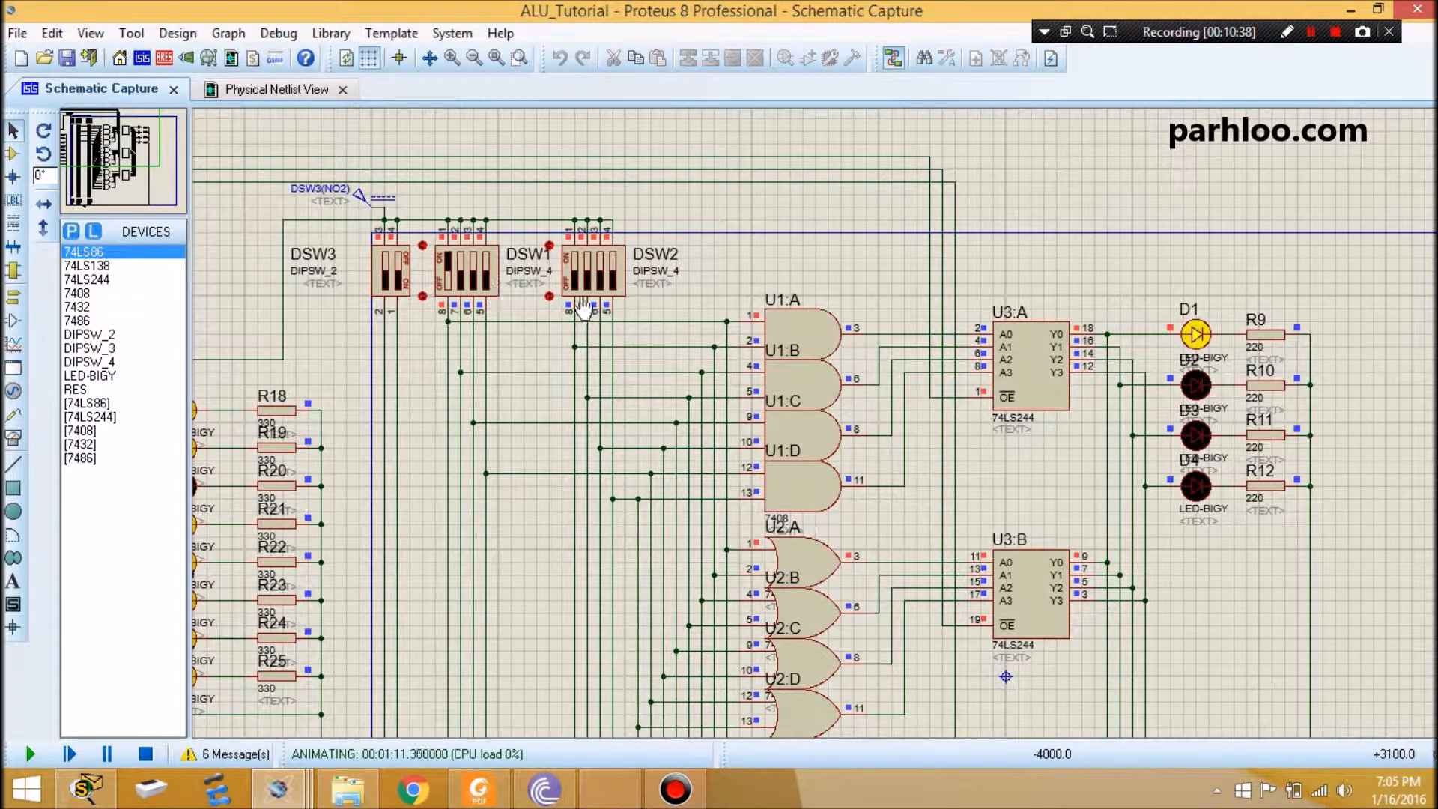
{"action": "left_click", "coordinate": [615, 288]}
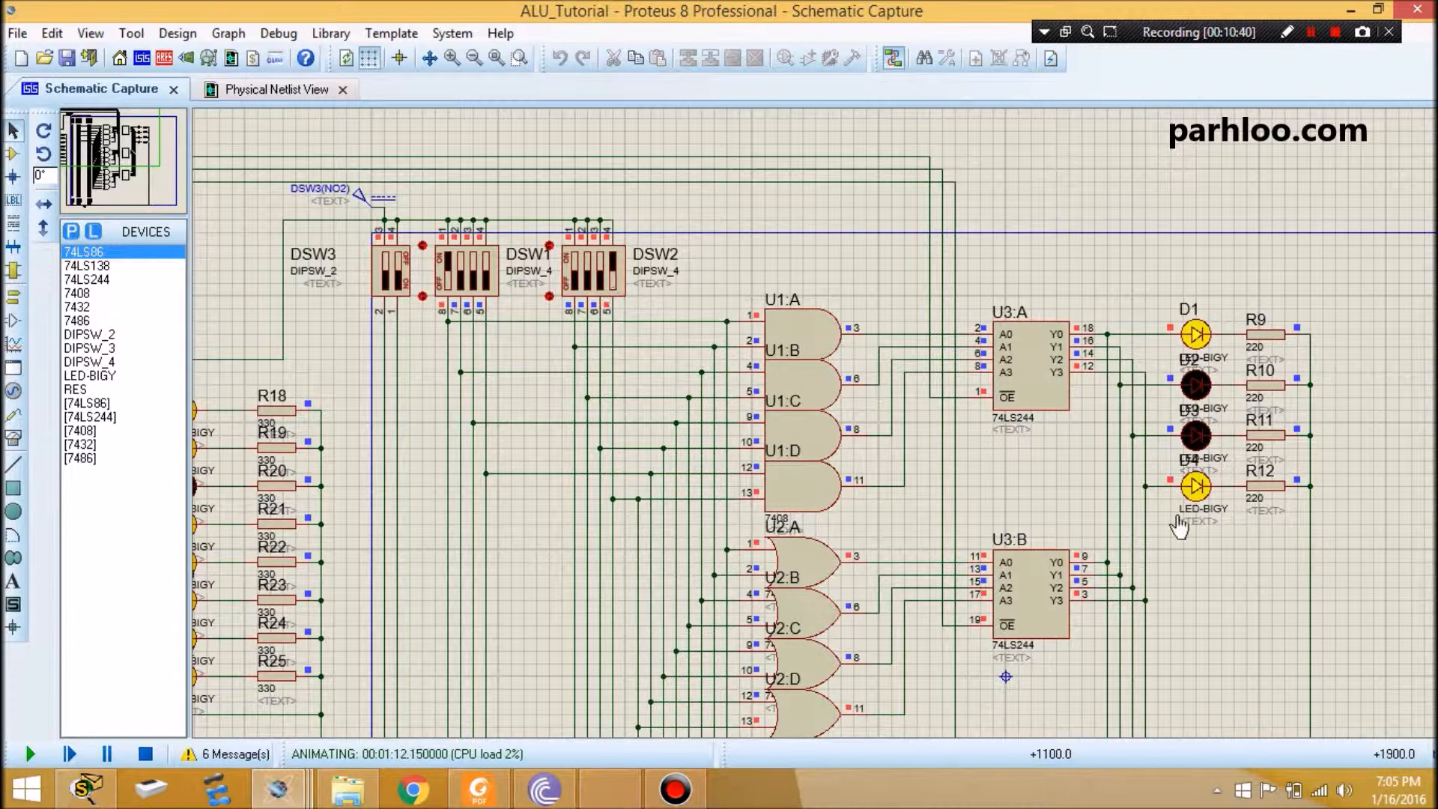
{"action": "left_click", "coordinate": [600, 279]}
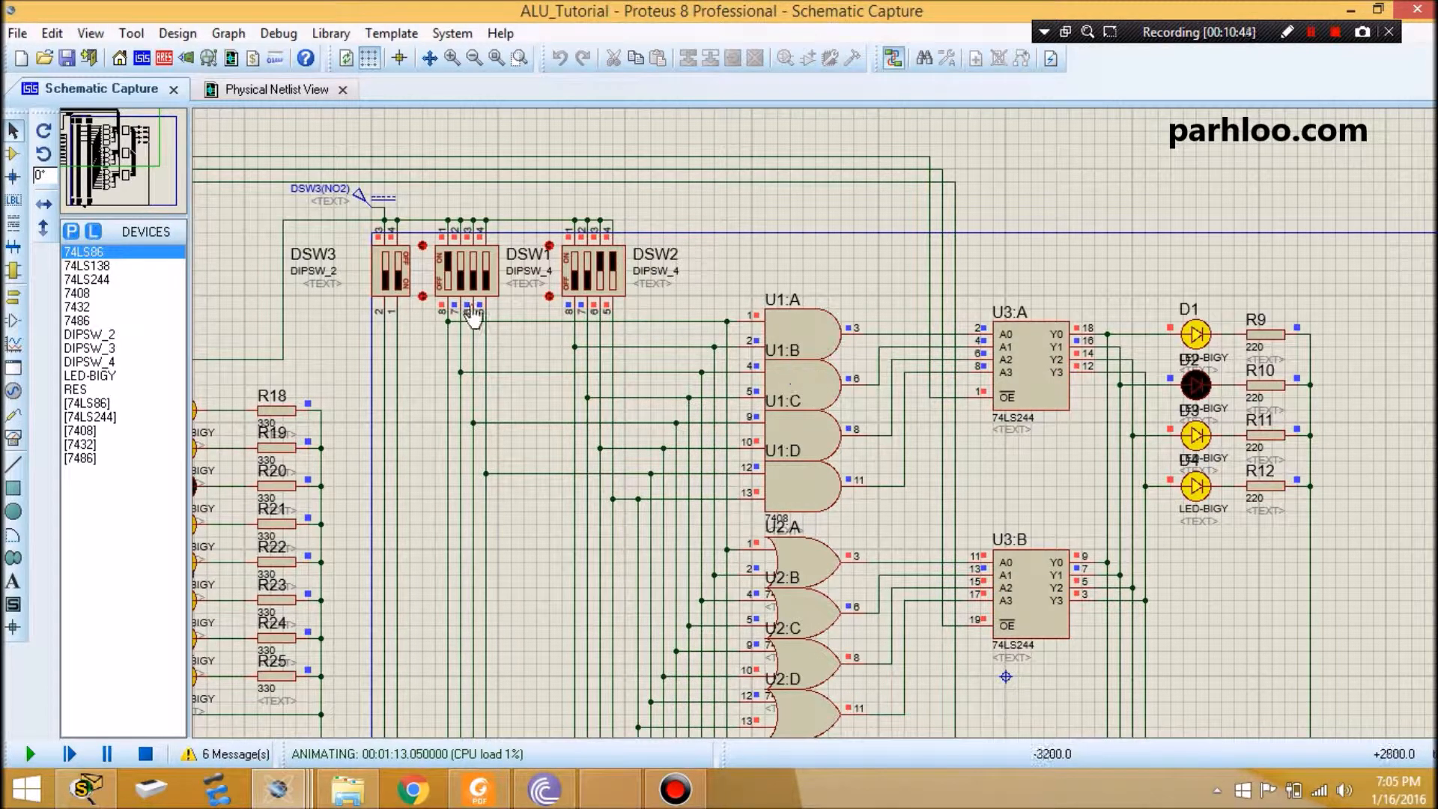
{"action": "left_click", "coordinate": [473, 283]}
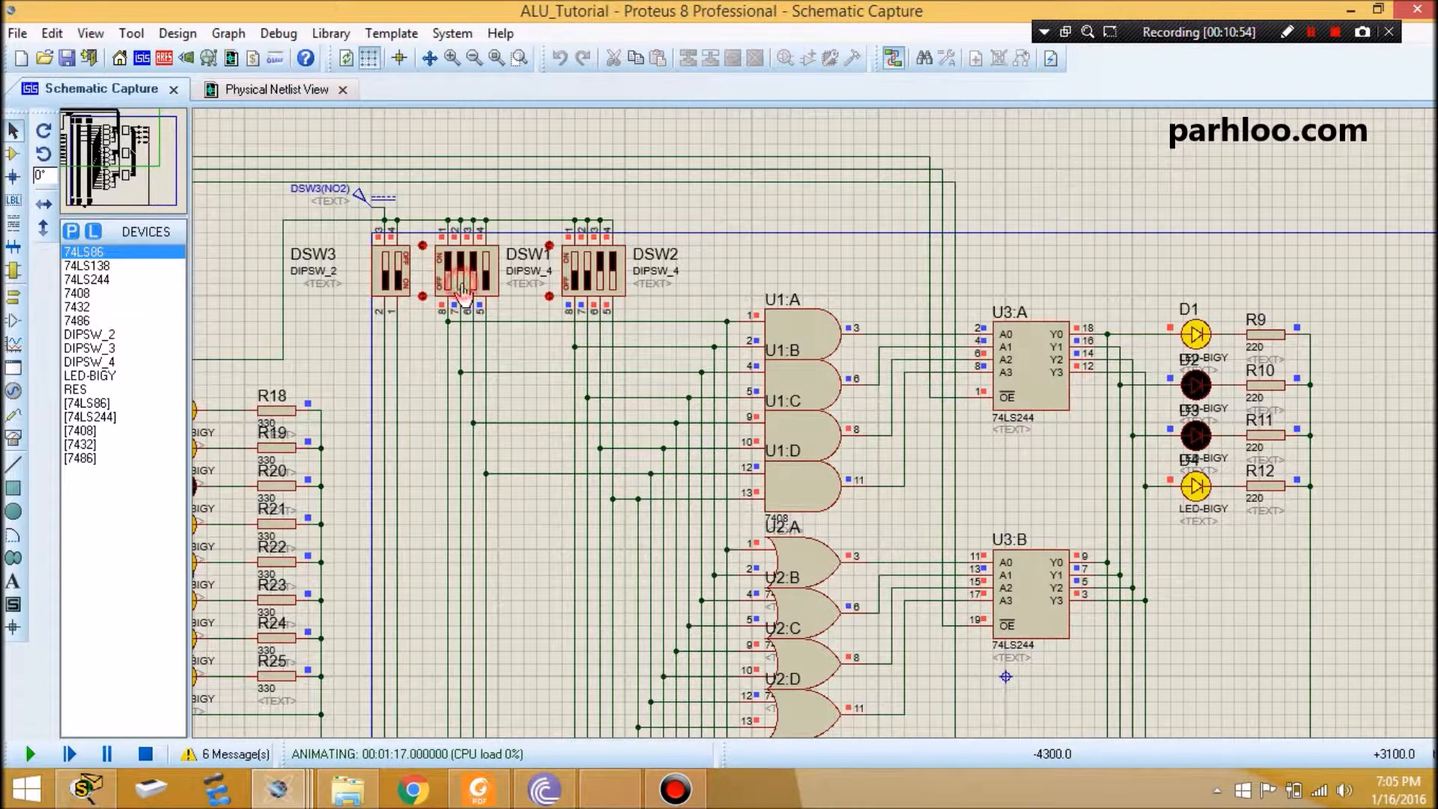
{"action": "left_click", "coordinate": [464, 287]}
{"action": "left_click", "coordinate": [464, 287]}
Step: Review the whole ALU circuit, examining the U6 decoder outputs with their LEDs, the gate groups, the buffers and output LEDs D1 to D4
{"action": "scroll", "coordinate": [578, 329], "scroll_direction": "down", "scroll_amount": 2}
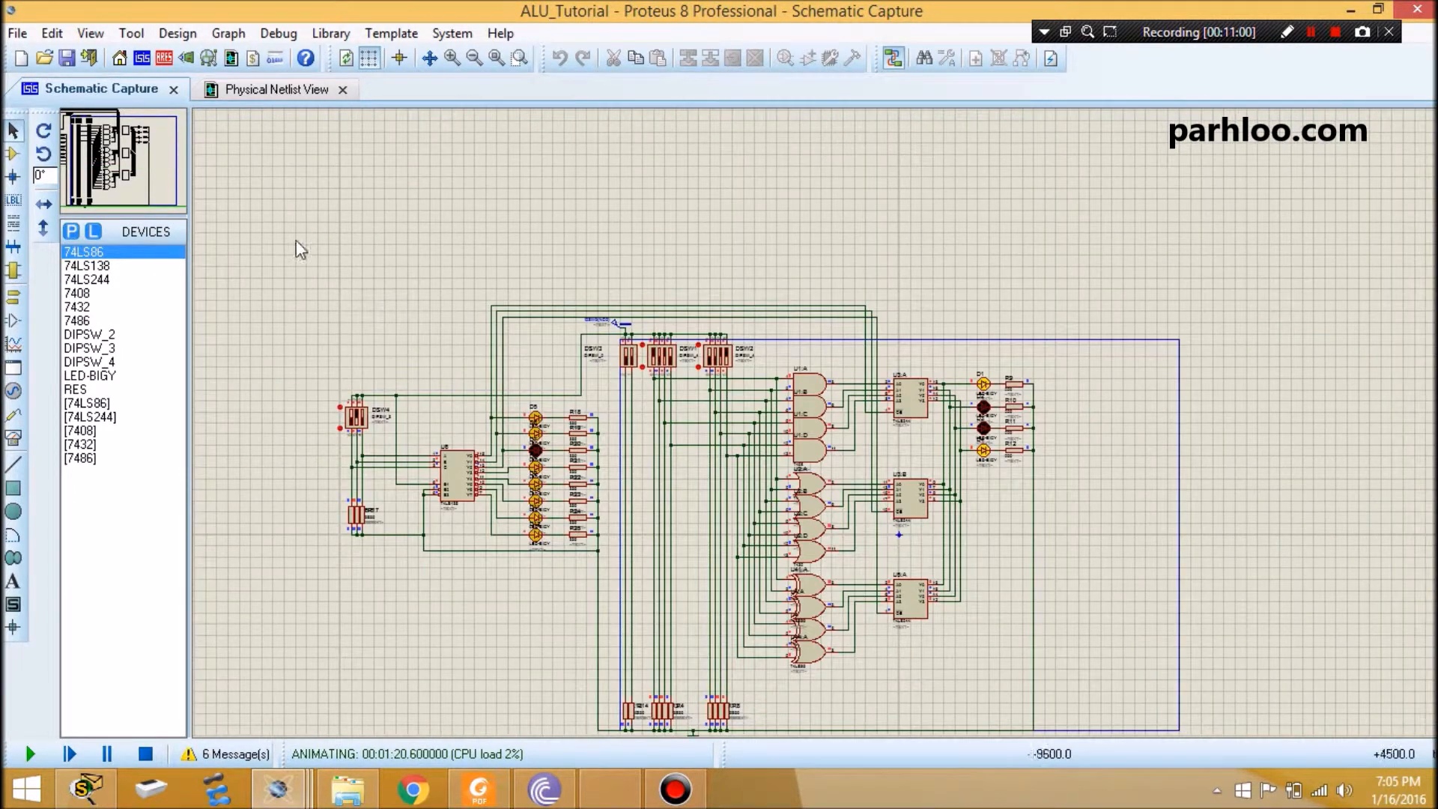
{"action": "middle_click", "coordinate": [904, 568]}
{"action": "left_click", "coordinate": [809, 493]}
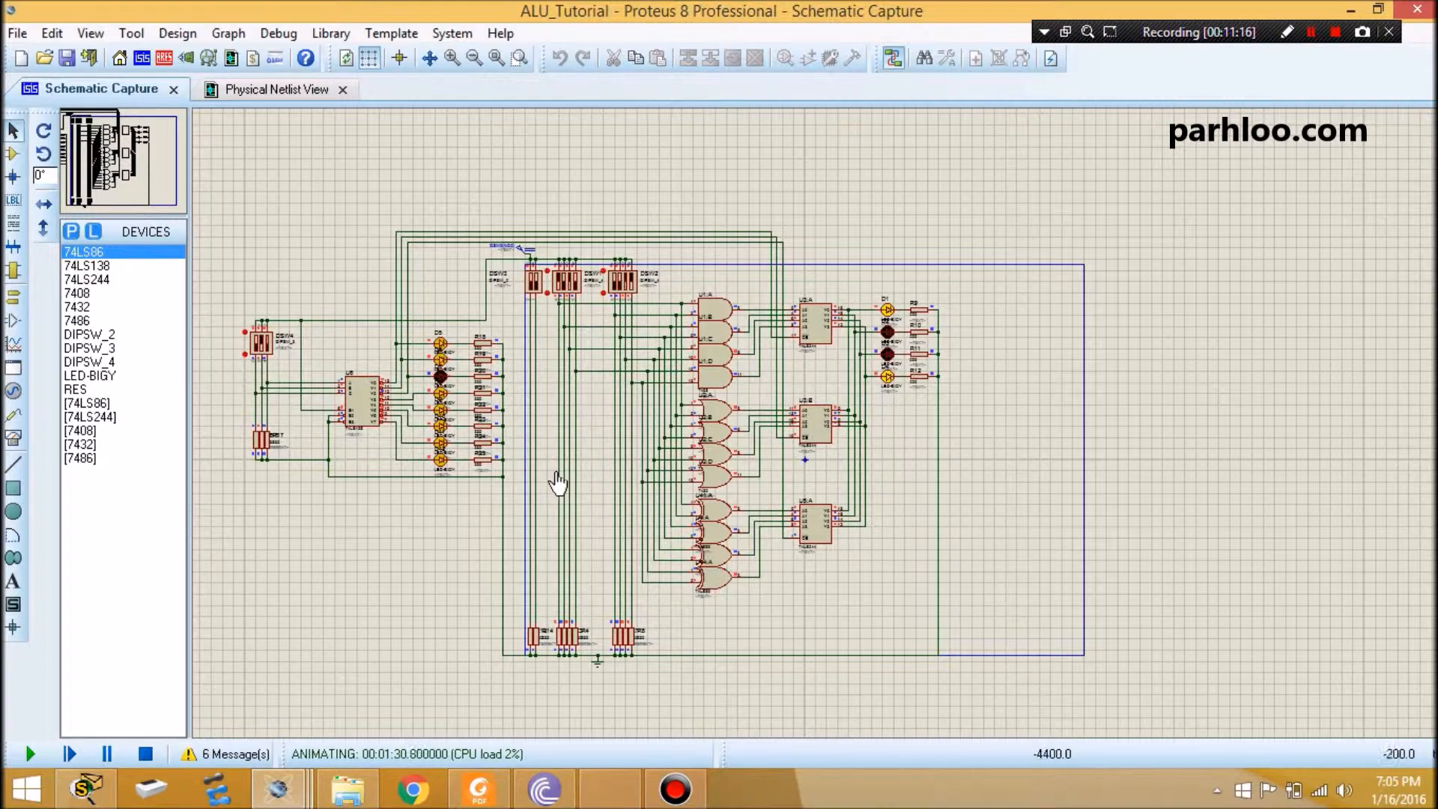
{"action": "scroll", "coordinate": [559, 479], "scroll_direction": "up", "scroll_amount": 1}
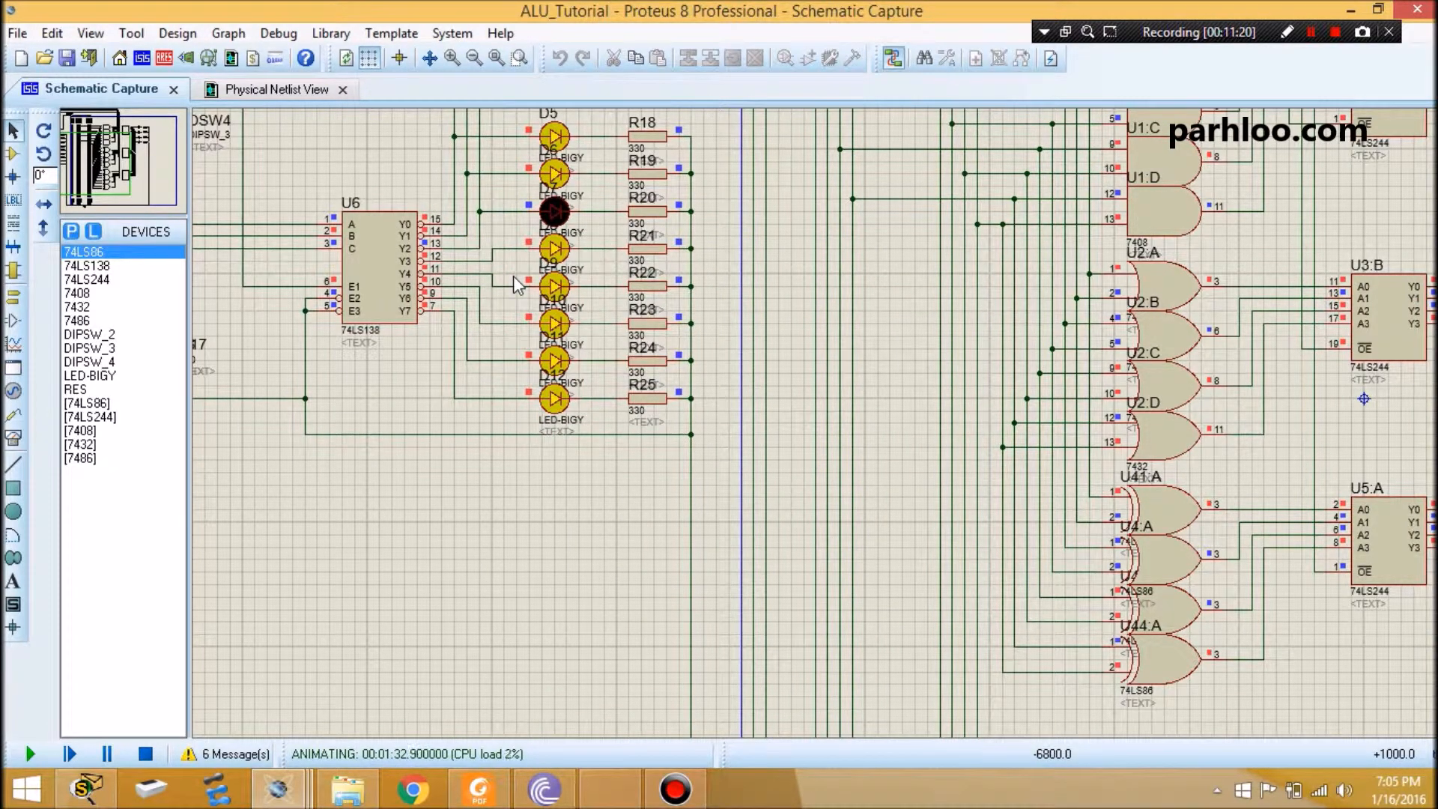
{"action": "left_click", "coordinate": [82, 152]}
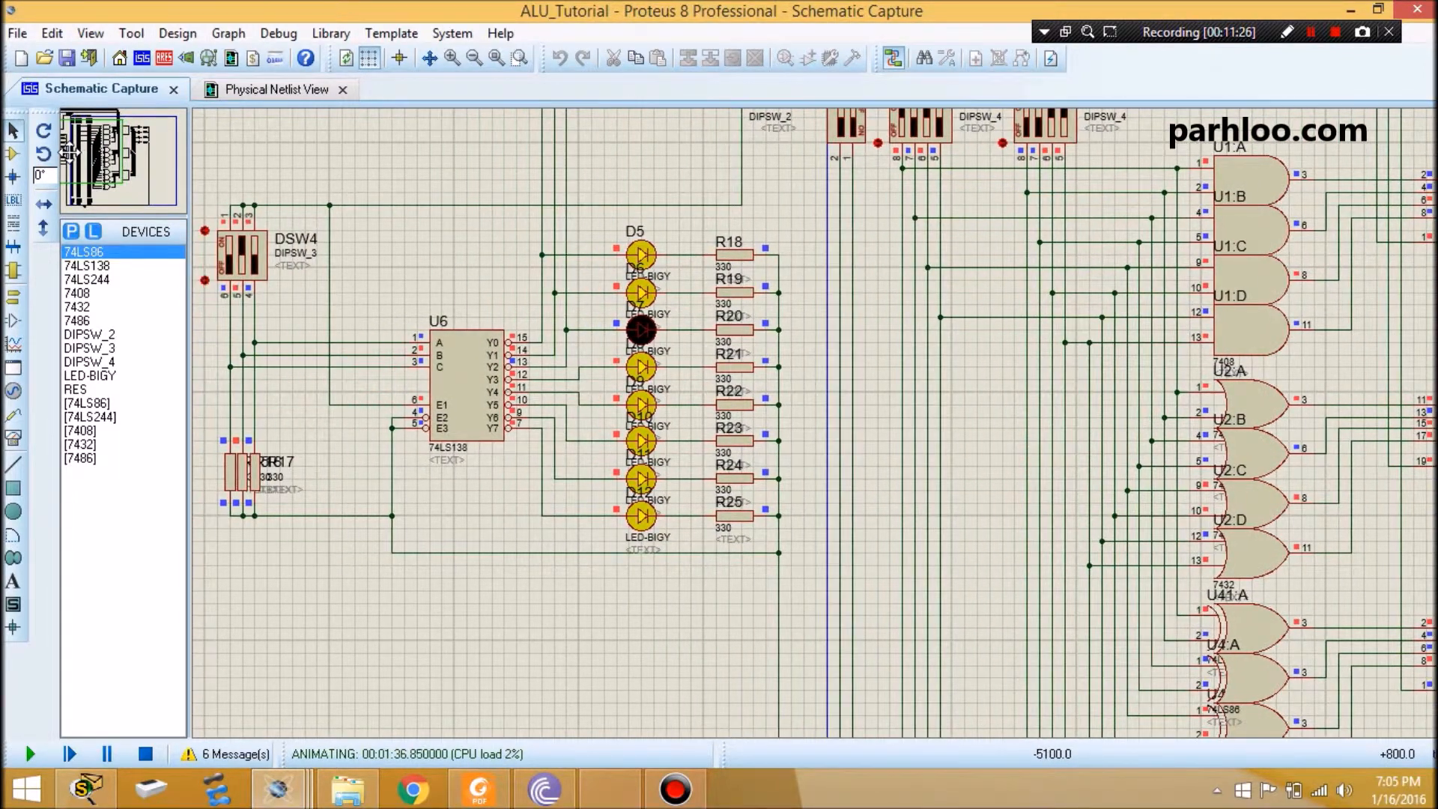
{"action": "left_click", "coordinate": [70, 153]}
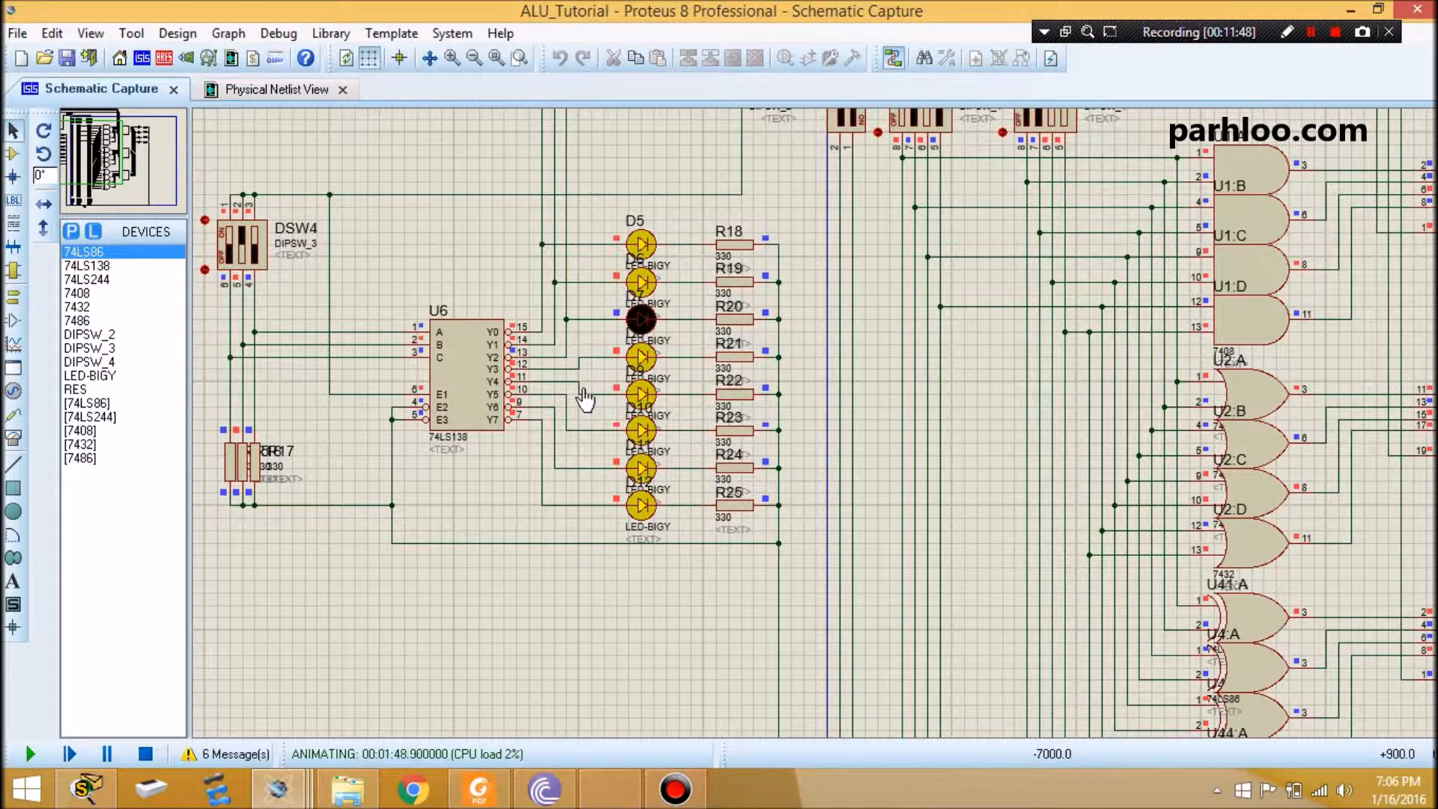
{"action": "left_click", "coordinate": [129, 149]}
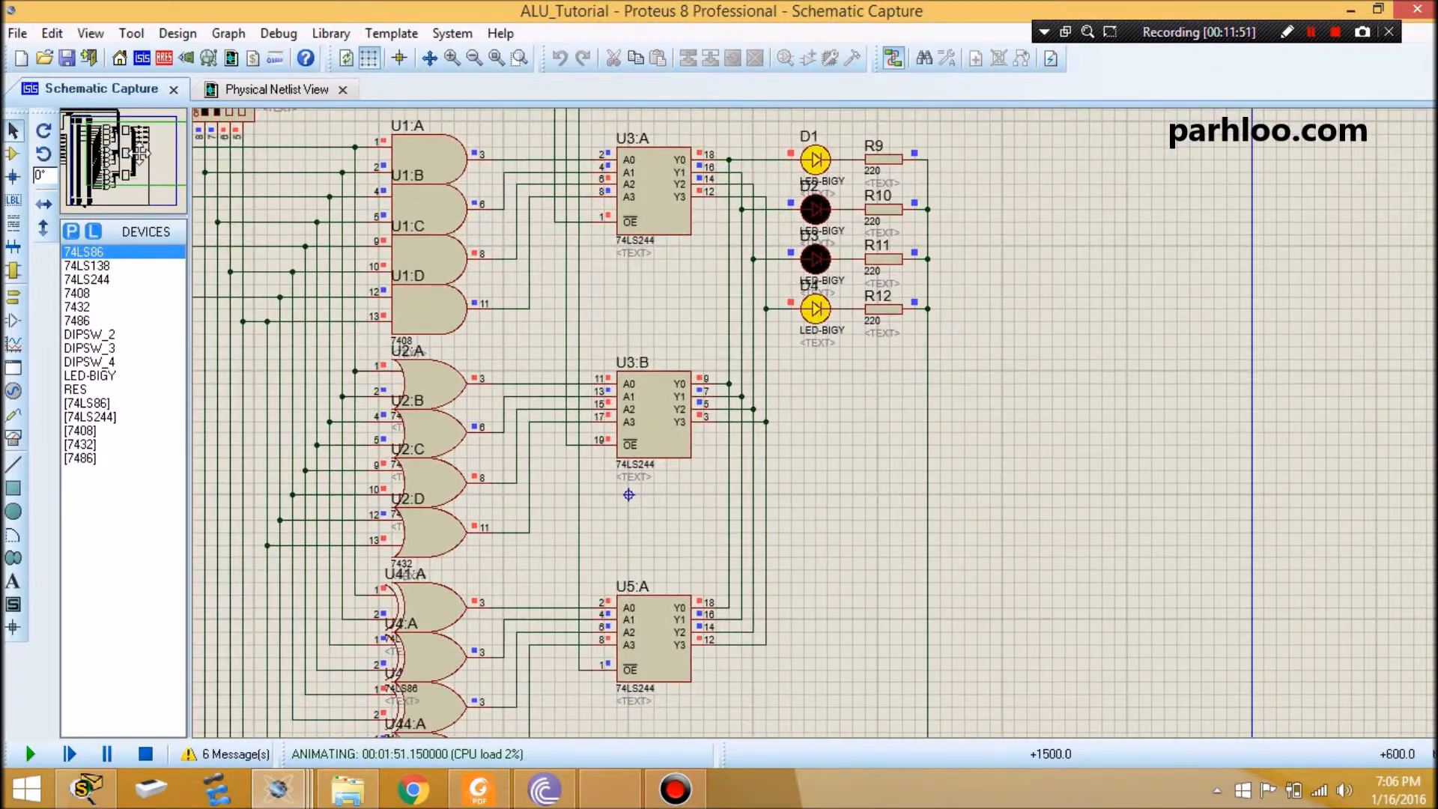
{"action": "left_click", "coordinate": [139, 152]}
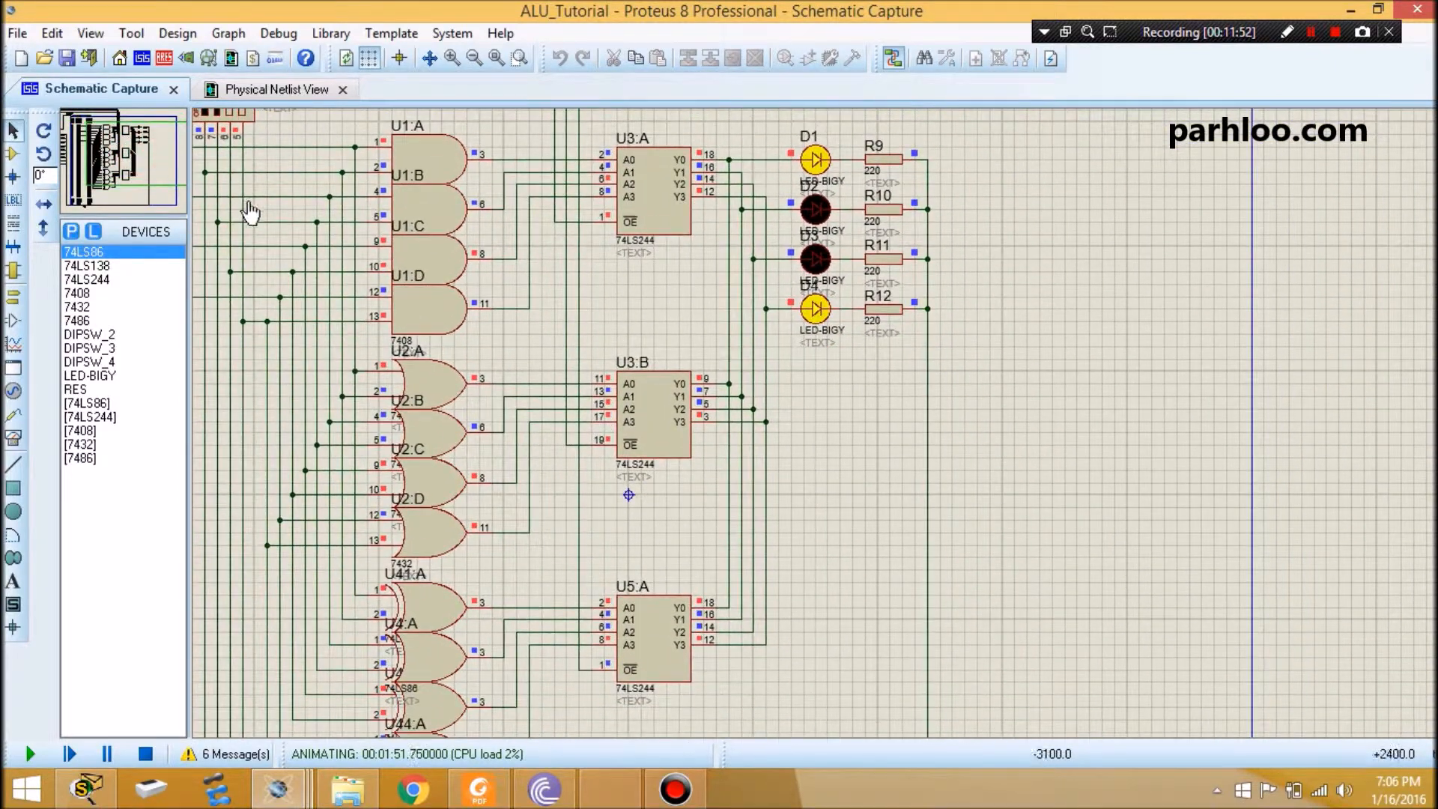